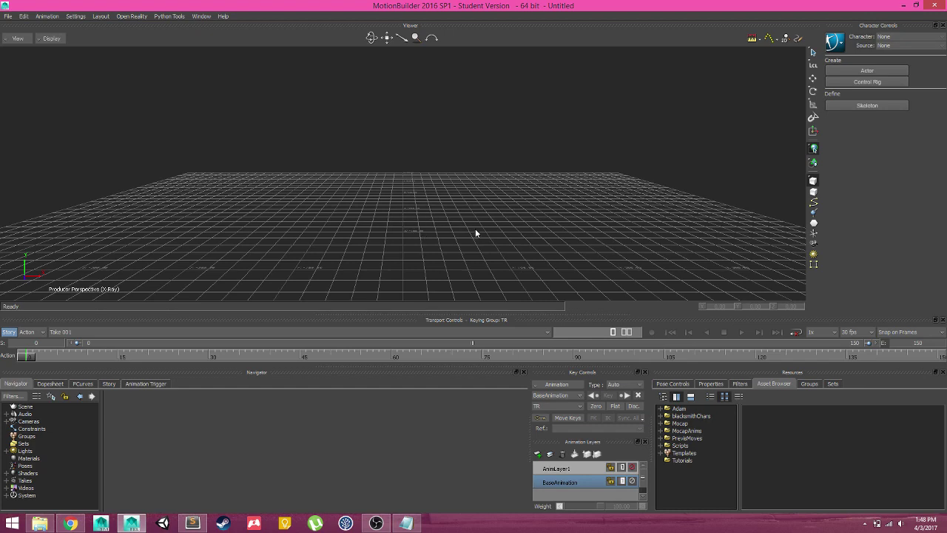
Start adding a favourite asset path and browse This PC > Local Disk (D:) to the user's home folder
{"action": "scroll", "coordinate": [476, 234], "scroll_direction": "down", "scroll_amount": 3}
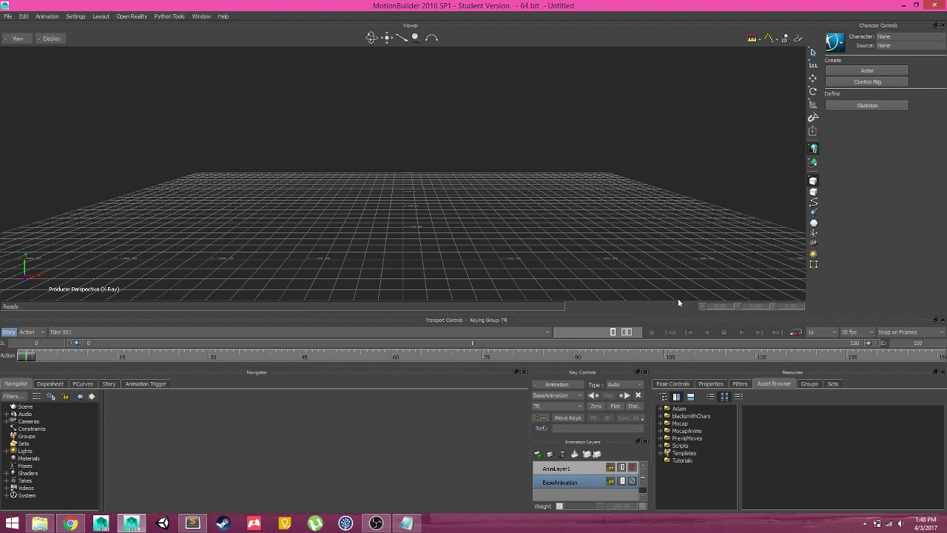
{"action": "right_click", "coordinate": [681, 470]}
{"action": "left_click", "coordinate": [714, 476]}
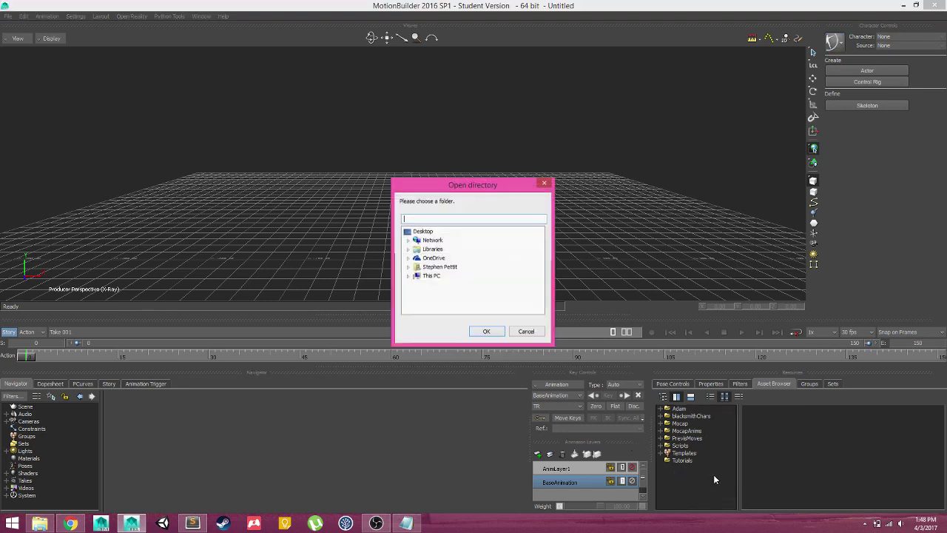
{"action": "left_click", "coordinate": [408, 276]}
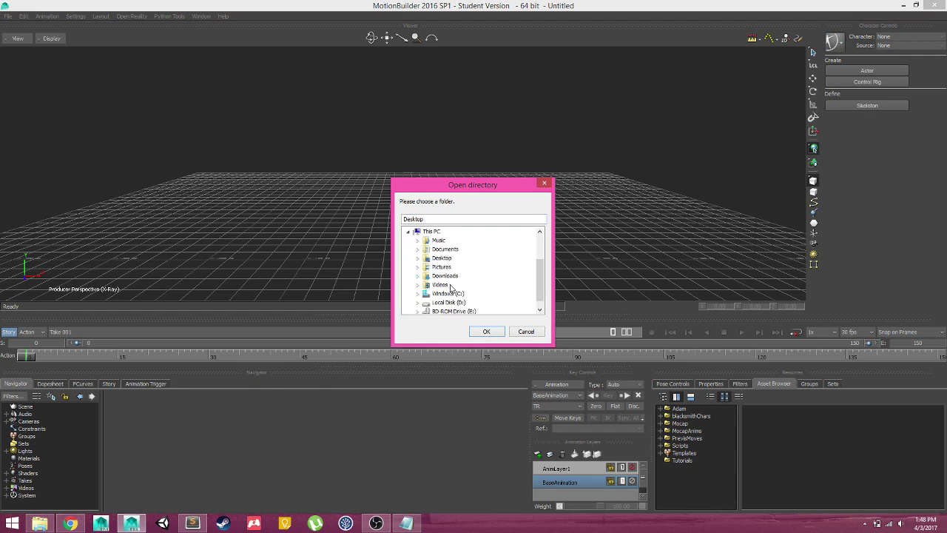
{"action": "left_click", "coordinate": [419, 303]}
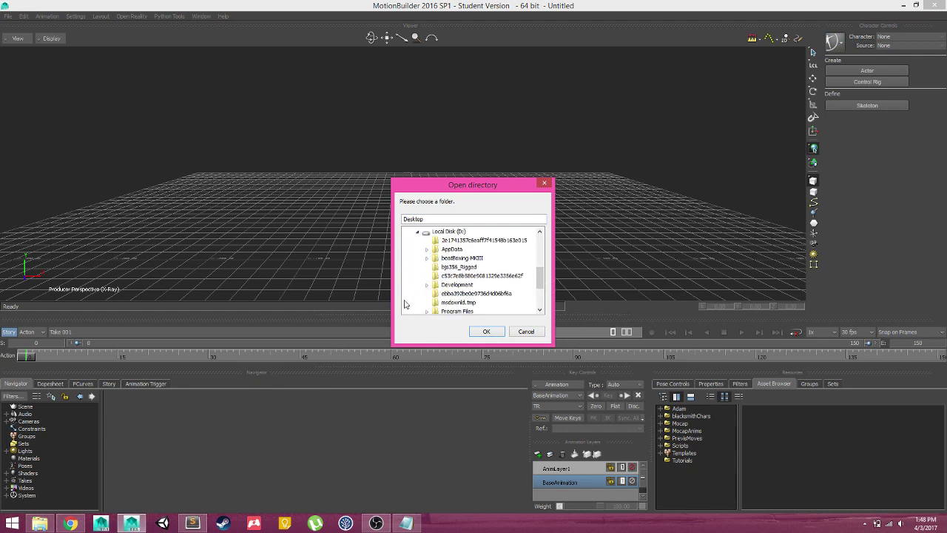
{"action": "scroll", "coordinate": [433, 293], "scroll_direction": "down", "scroll_amount": 3}
{"action": "left_click", "coordinate": [427, 285]}
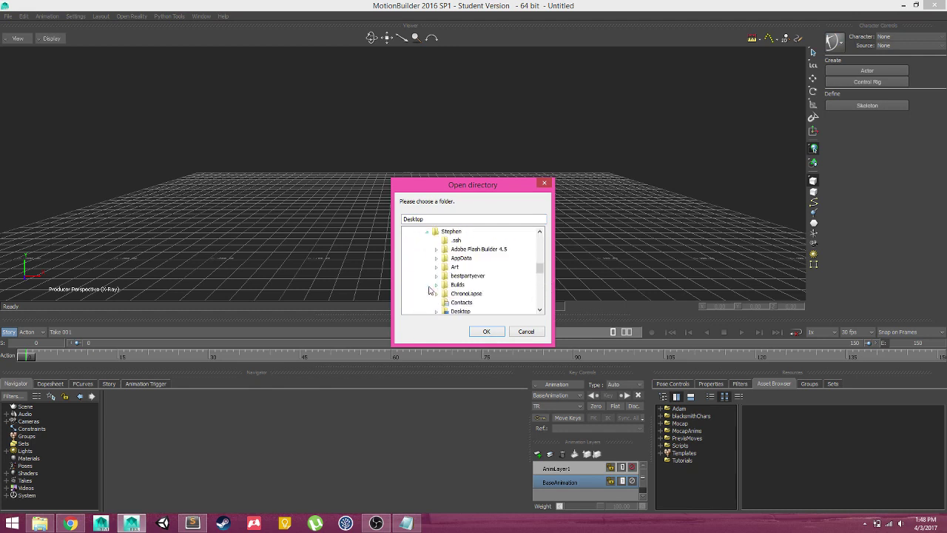
{"action": "left_click_drag", "start_coordinate": [540, 276], "coordinate": [536, 293]}
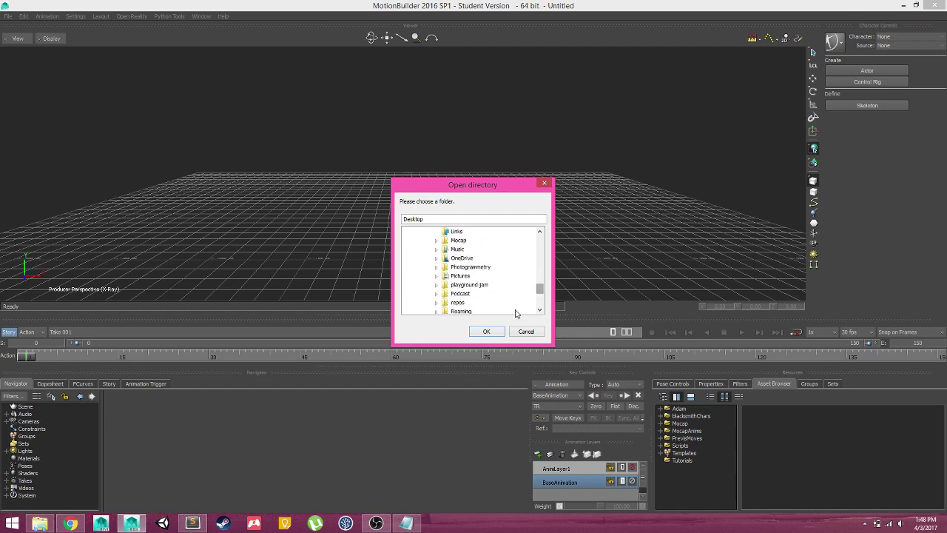
Cancel the folder chooser and show the blacksmithChars > Volund folder in the Asset Browser
{"action": "left_click", "coordinate": [527, 331]}
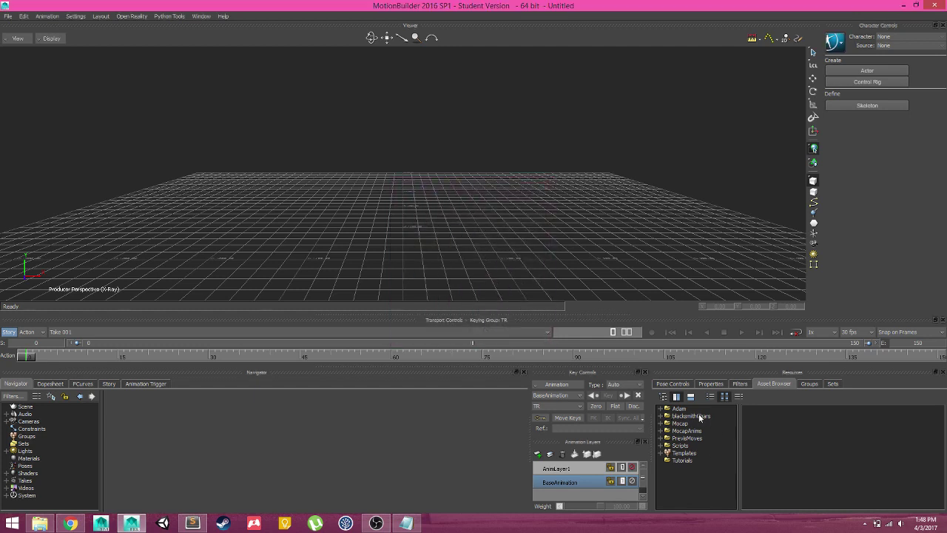
{"action": "left_click", "coordinate": [662, 417]}
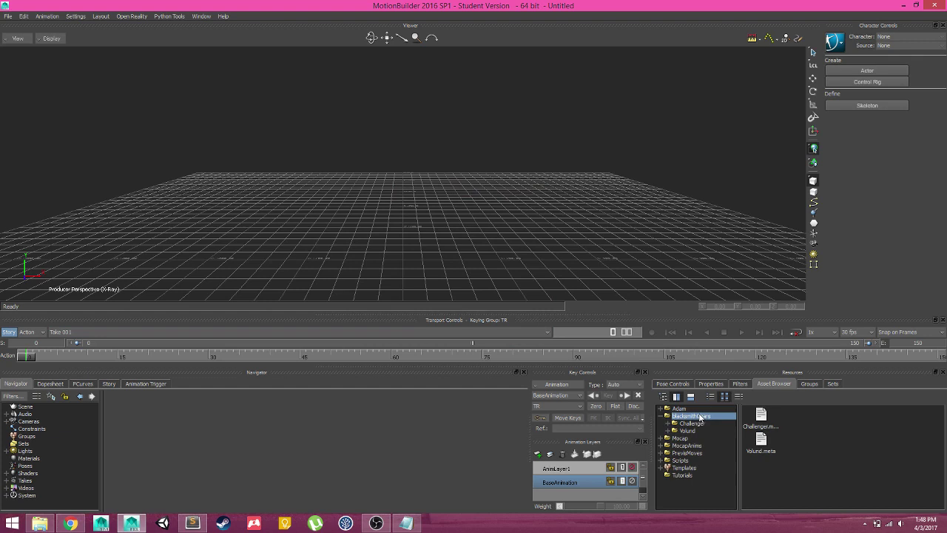
{"action": "left_click", "coordinate": [688, 432]}
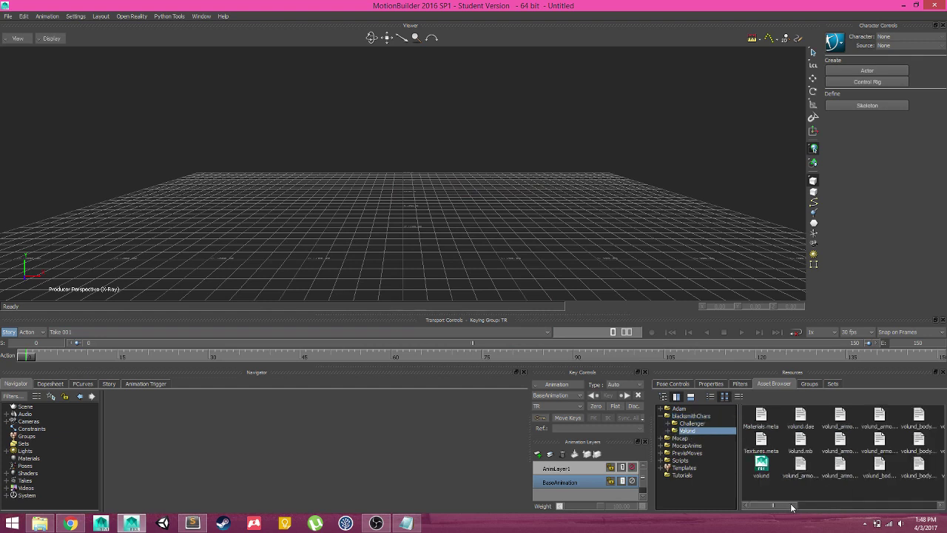
{"action": "left_click", "coordinate": [922, 506]}
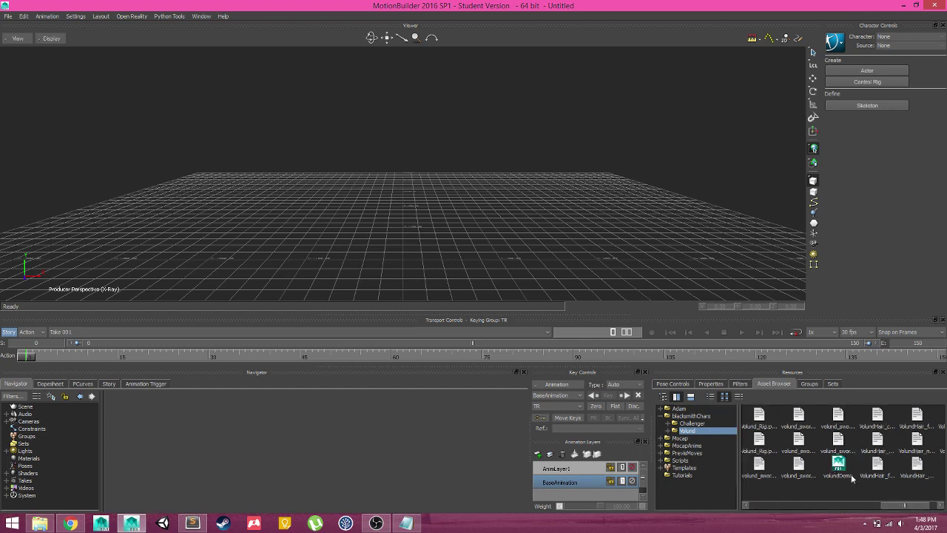
Open volundDemo with No Animation, discarding the untitled scene without saving
{"action": "left_click_drag", "start_coordinate": [853, 478], "coordinate": [407, 190]}
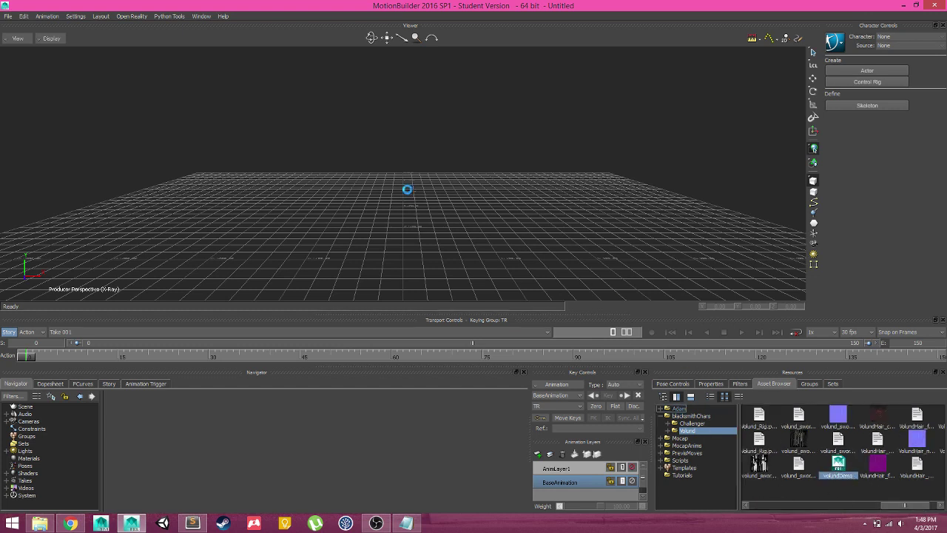
{"action": "mouse_move", "coordinate": [433, 195]}
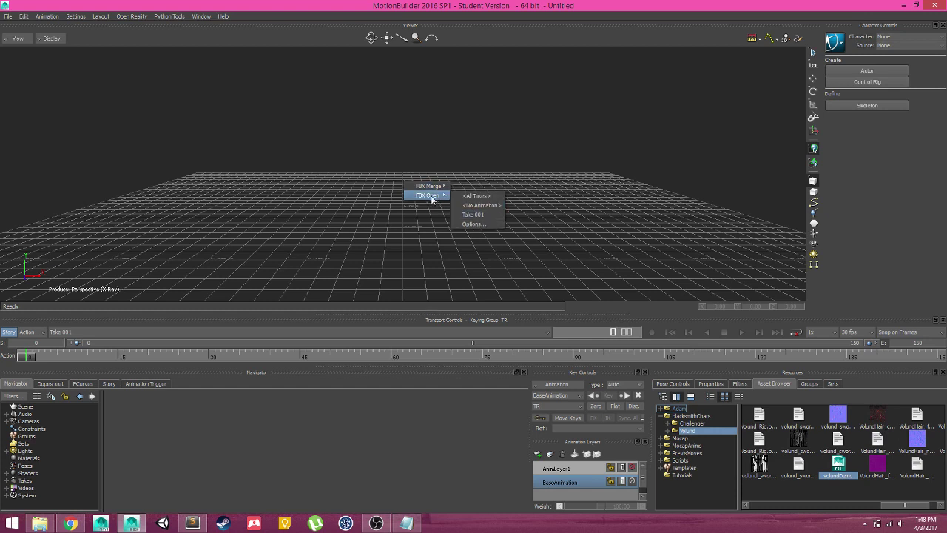
{"action": "left_click", "coordinate": [494, 209]}
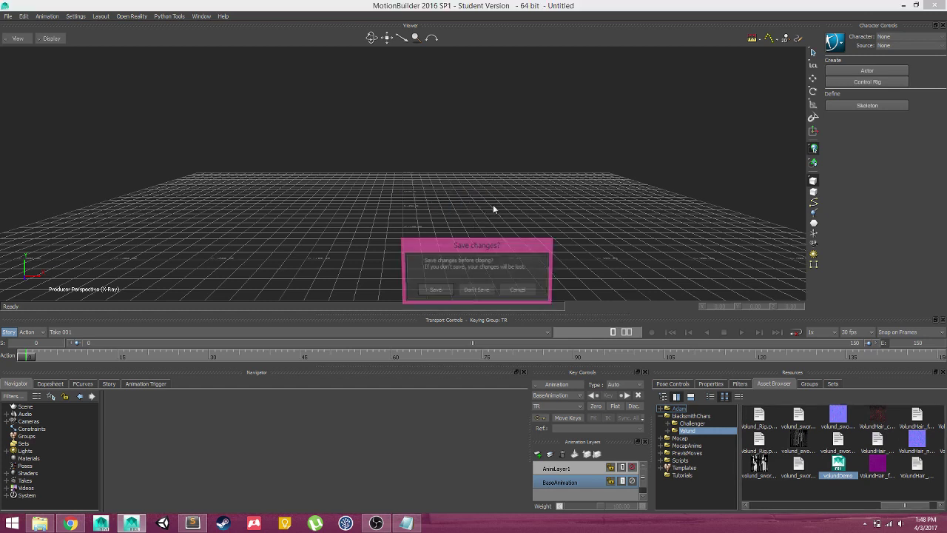
{"action": "left_click", "coordinate": [481, 289]}
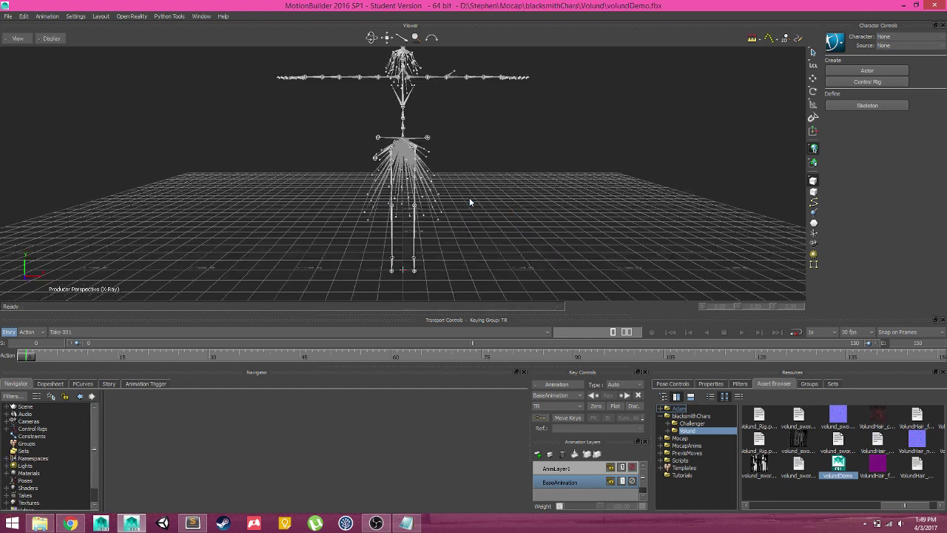
Re-enable X-Ray with Ctrl+A and orbit, pan and zoom to inspect Volund's mesh and skeleton
{"action": "left_click_drag", "start_coordinate": [460, 154], "coordinate": [528, 235], "text": "ctrl"}
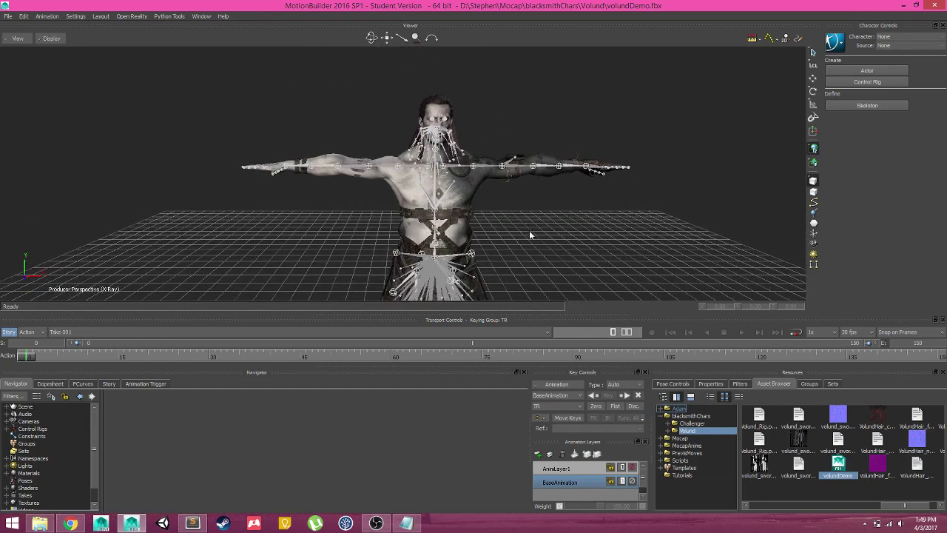
{"action": "key", "text": "ctrl+a"}
{"action": "key", "text": "ctrl+a"}
{"action": "key", "text": "ctrl+a"}
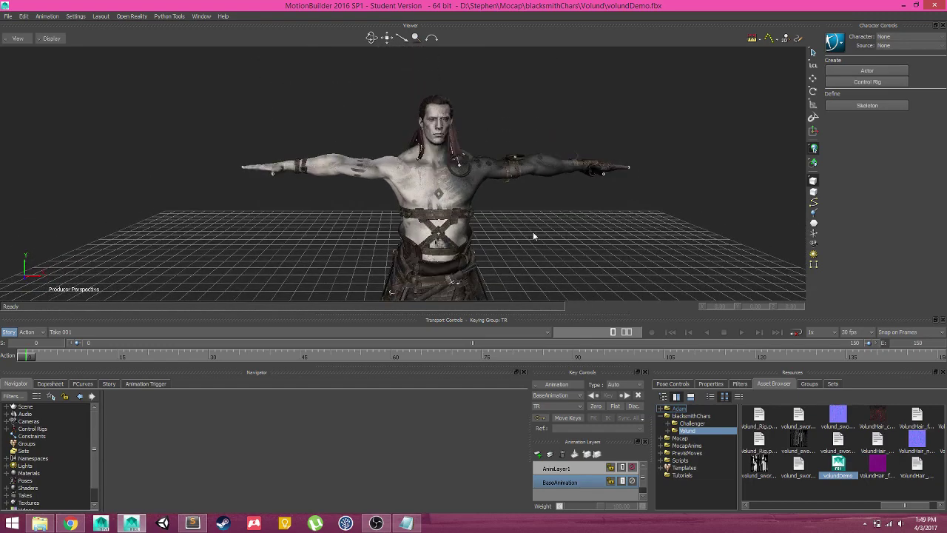
{"action": "key", "text": "ctrl+a"}
{"action": "key", "text": "ctrl+a"}
{"action": "left_click_drag", "start_coordinate": [524, 235], "coordinate": [503, 182], "text": "ctrl+shift"}
{"action": "left_click_drag", "start_coordinate": [623, 208], "coordinate": [551, 196], "text": "ctrl"}
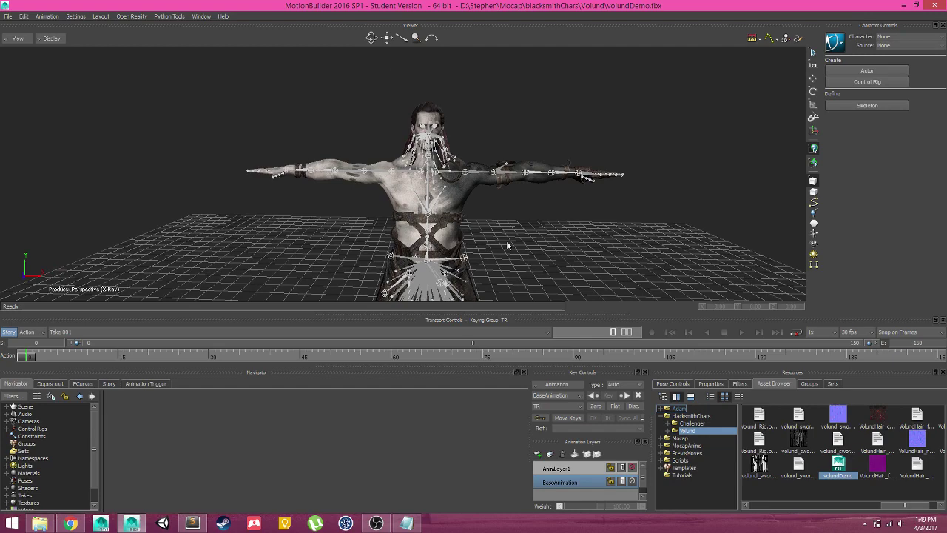
{"action": "left_click_drag", "start_coordinate": [558, 228], "coordinate": [427, 180], "text": "ctrl+shift"}
{"action": "left_click_drag", "start_coordinate": [581, 247], "coordinate": [557, 185], "text": "shift"}
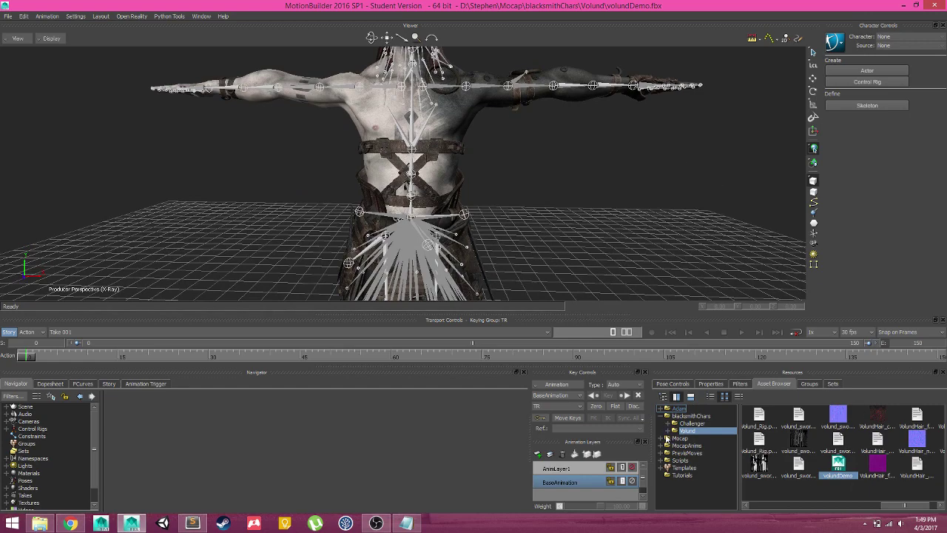
{"action": "left_click_drag", "start_coordinate": [573, 208], "coordinate": [322, 216], "text": "ctrl"}
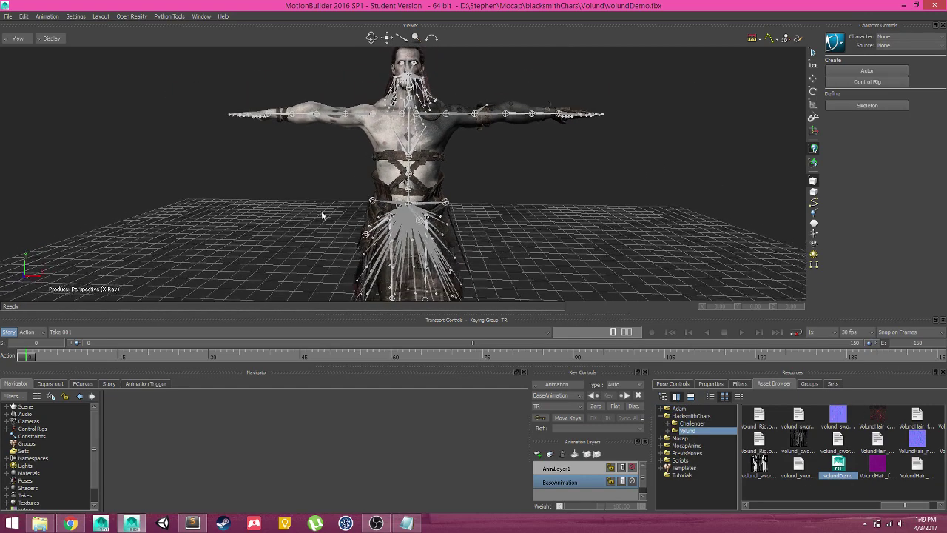
{"action": "left_click_drag", "start_coordinate": [581, 278], "coordinate": [538, 246], "text": "shift"}
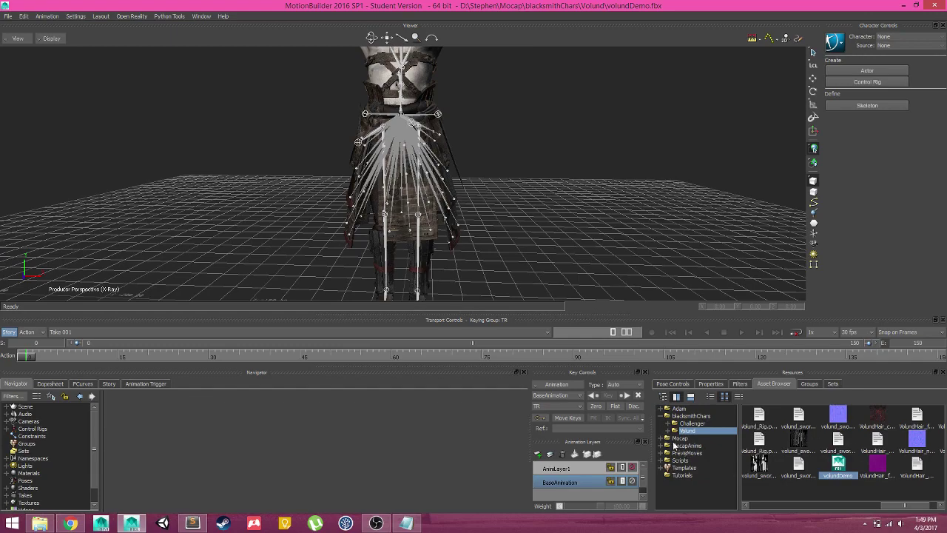
{"action": "left_click_drag", "start_coordinate": [633, 281], "coordinate": [529, 203], "text": "ctrl"}
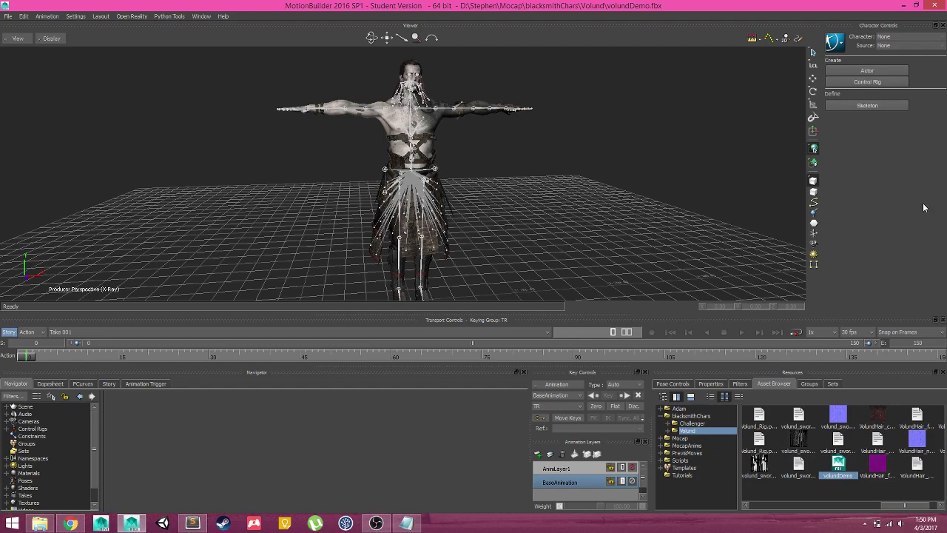
Select Volund's left upper-arm and forearm bones in the viewer
{"action": "mouse_move", "coordinate": [452, 140]}
{"action": "left_mouse_down"}
{"action": "mouse_move", "coordinate": [529, 146]}
{"action": "mouse_move", "coordinate": [499, 162]}
{"action": "mouse_move", "coordinate": [461, 124]}
{"action": "left_mouse_up"}
{"action": "left_click", "coordinate": [461, 124]}
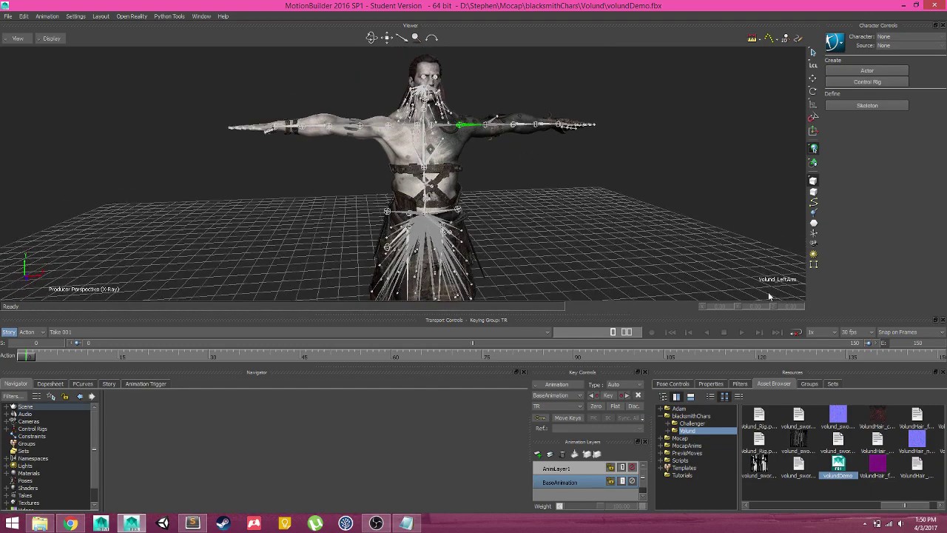
{"action": "left_click", "coordinate": [522, 127]}
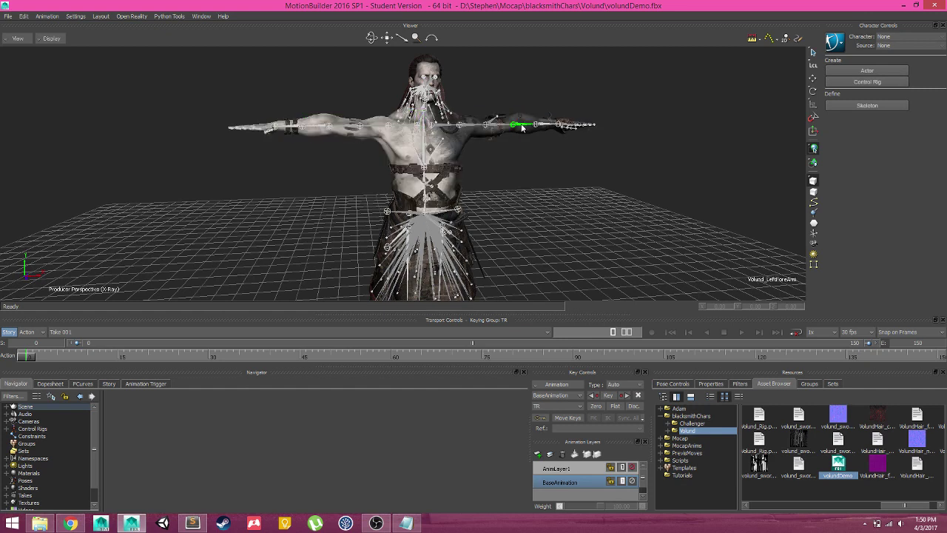
{"action": "left_click", "coordinate": [471, 127]}
Browse to Templates > Characters in the Asset Browser and pick the Character template
{"action": "left_click", "coordinate": [660, 469]}
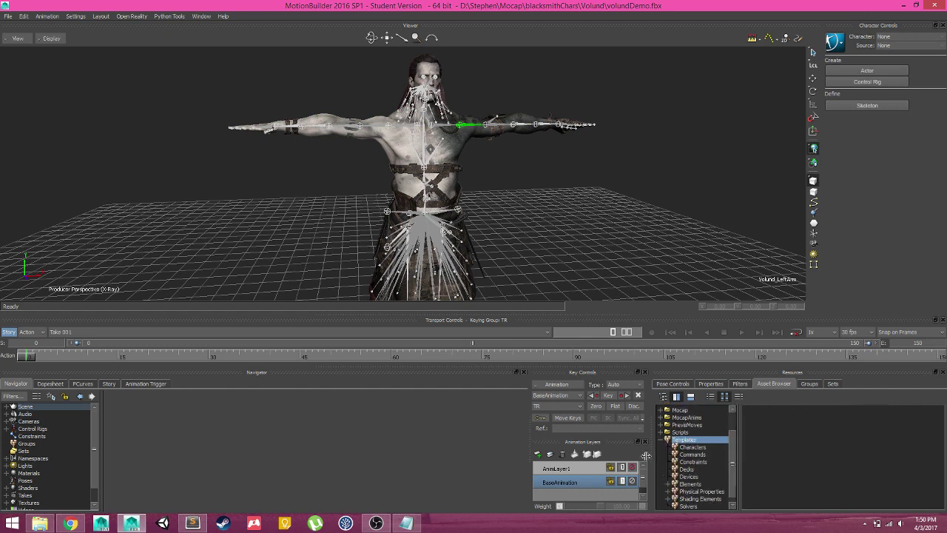
{"action": "left_click", "coordinate": [706, 448]}
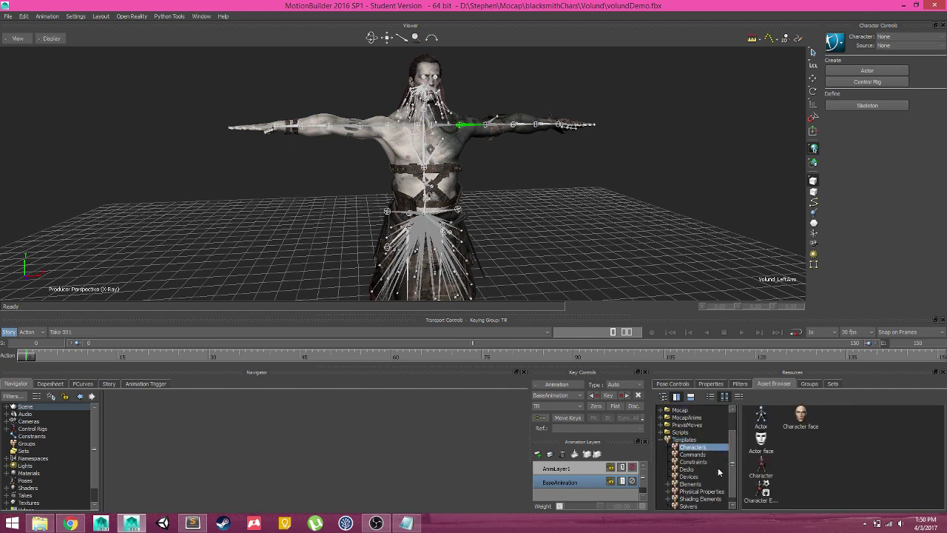
{"action": "left_click", "coordinate": [772, 473]}
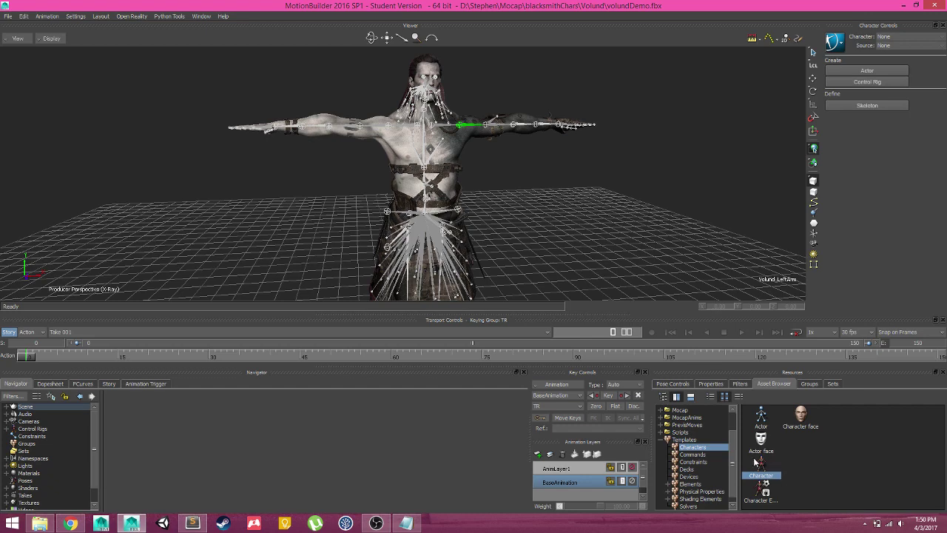
Drop the Character template onto Volund's hips and characterize the skeleton as a Biped
{"action": "left_click_drag", "start_coordinate": [762, 465], "coordinate": [426, 167]}
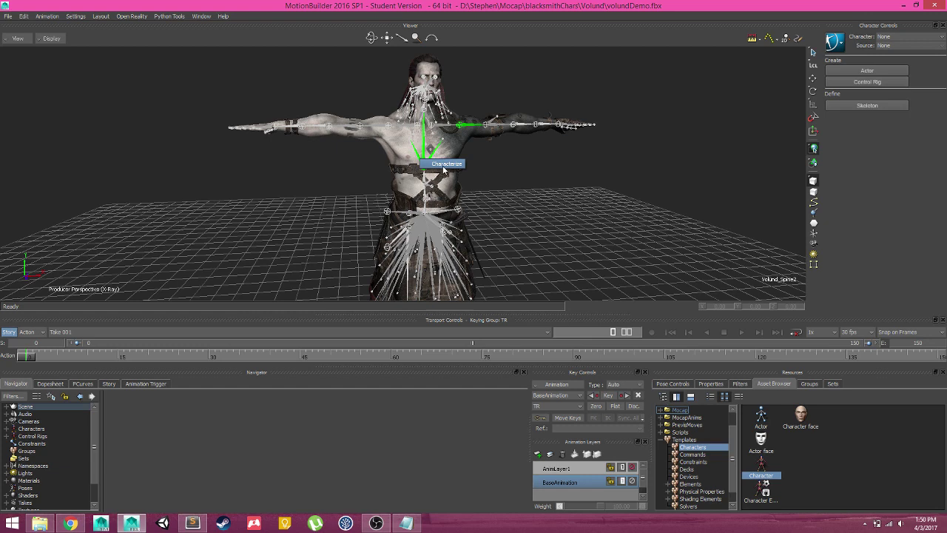
{"action": "left_click", "coordinate": [451, 168]}
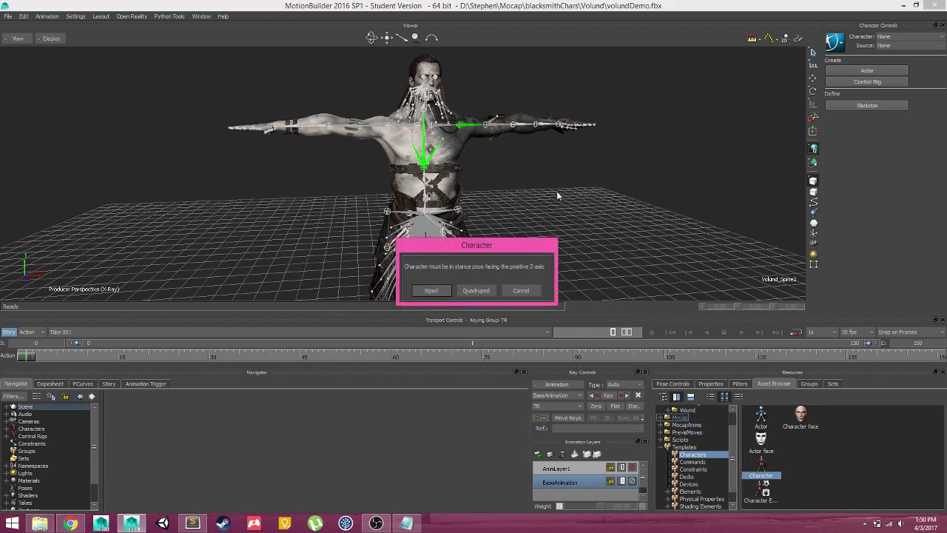
{"action": "left_click", "coordinate": [430, 291]}
{"action": "scroll", "coordinate": [557, 197], "scroll_direction": "down", "scroll_amount": 5}
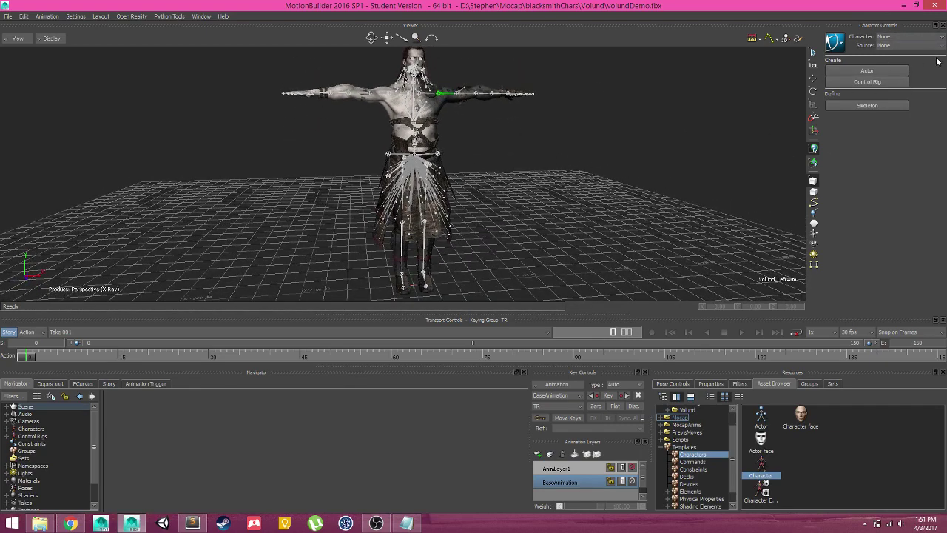
{"action": "left_click", "coordinate": [909, 37]}
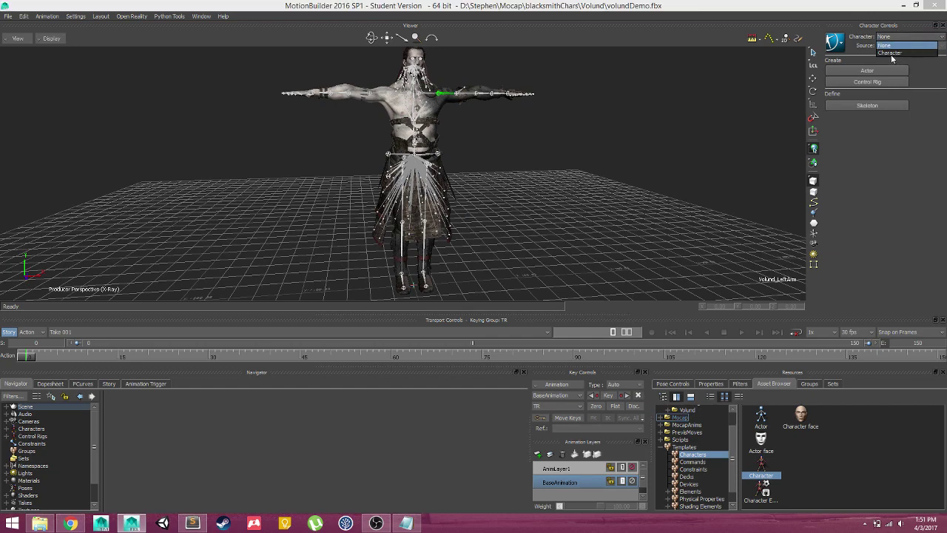
{"action": "left_click", "coordinate": [904, 53]}
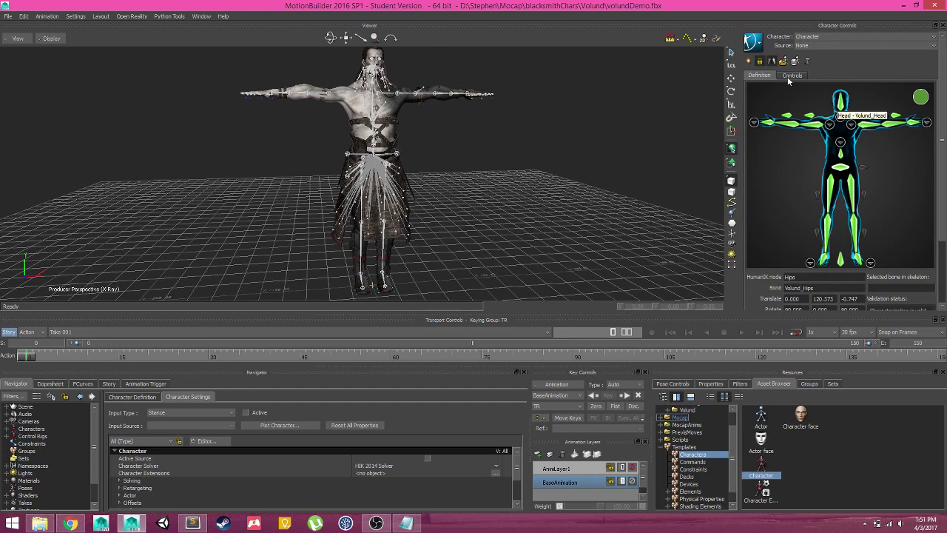
{"action": "left_click", "coordinate": [849, 170]}
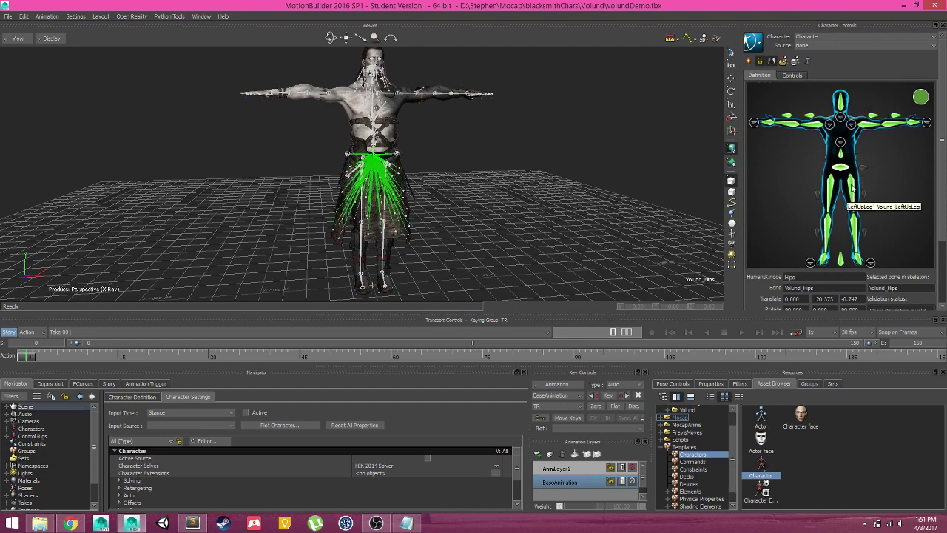
{"action": "left_click", "coordinate": [829, 221]}
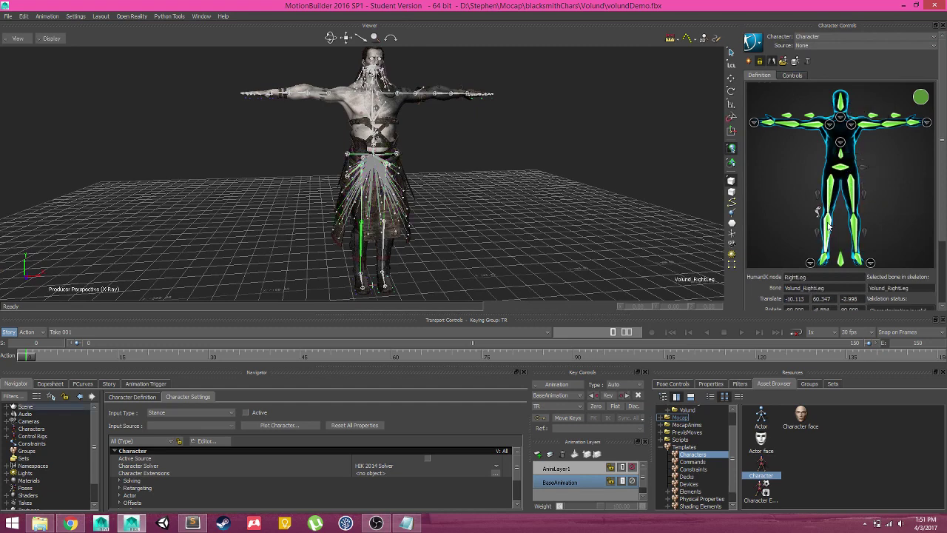
{"action": "left_click", "coordinate": [856, 226]}
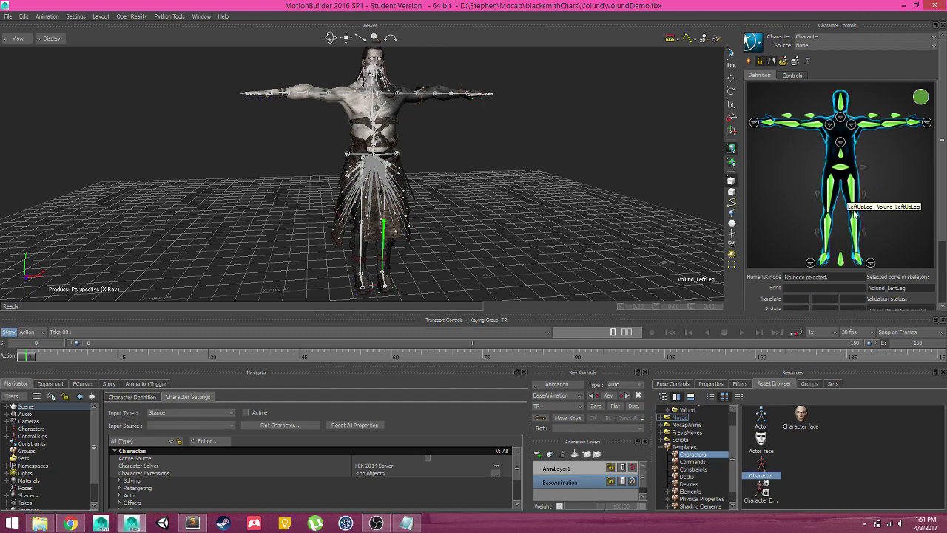
{"action": "left_click", "coordinate": [856, 253]}
{"action": "scroll", "coordinate": [466, 167], "scroll_direction": "up", "scroll_amount": 3}
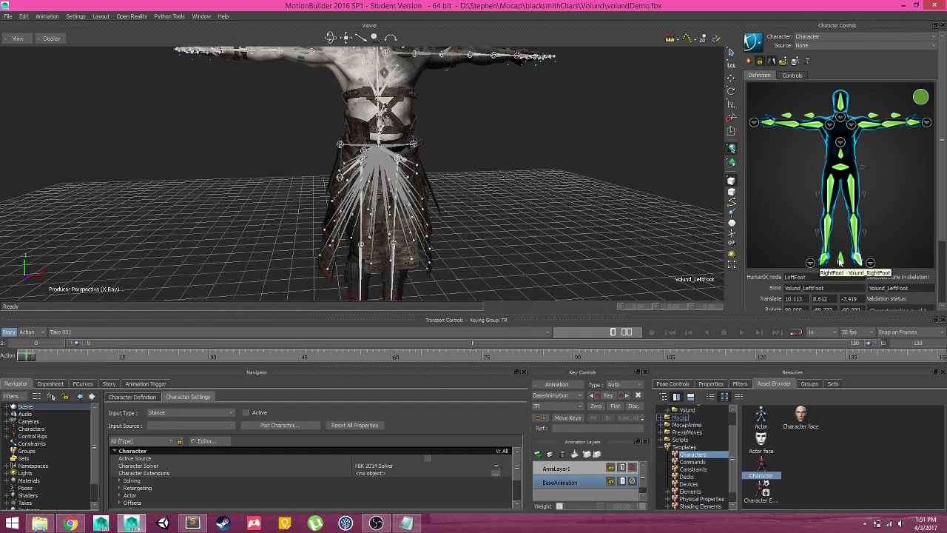
{"action": "left_click", "coordinate": [811, 262]}
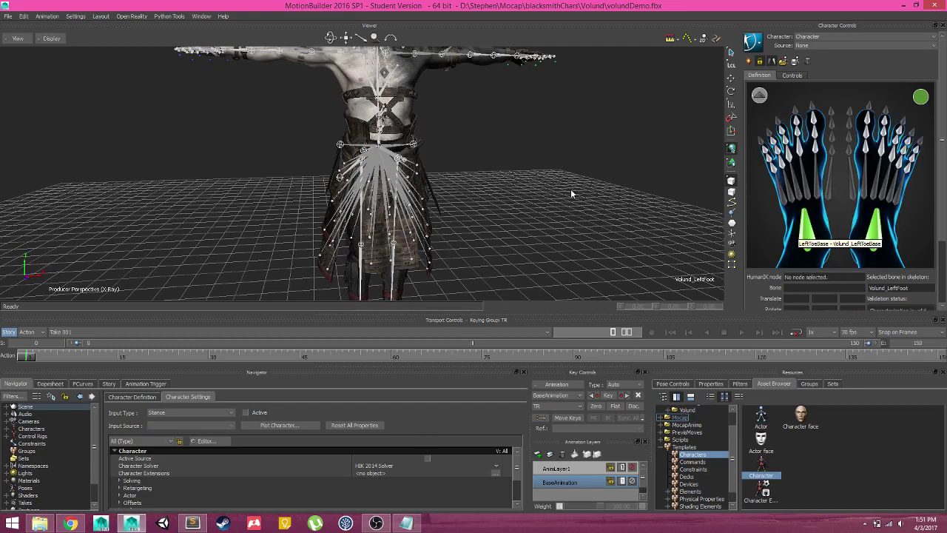
{"action": "left_click_drag", "start_coordinate": [571, 191], "coordinate": [599, 170], "text": "ctrl+shift"}
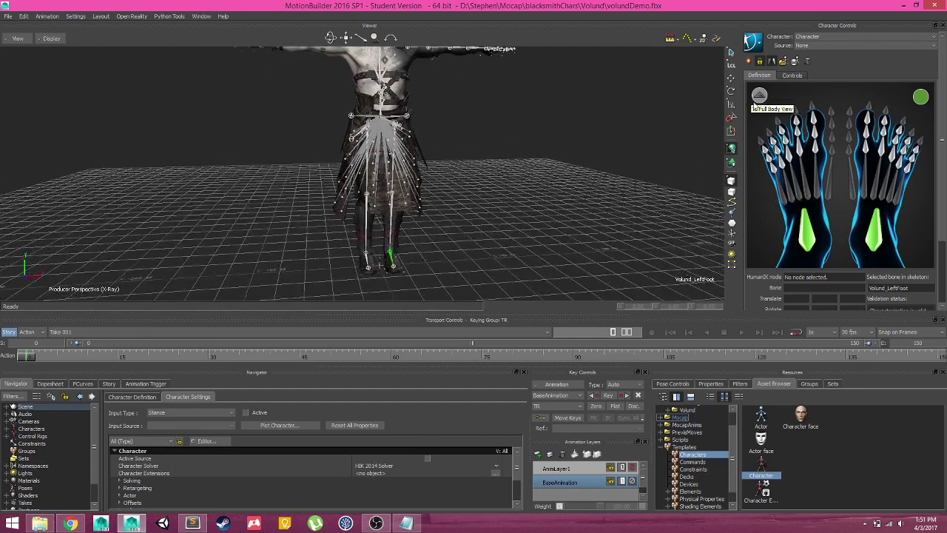
{"action": "left_click", "coordinate": [759, 95]}
{"action": "left_click_drag", "start_coordinate": [558, 144], "coordinate": [517, 187], "text": "ctrl+shift"}
{"action": "scroll", "coordinate": [517, 187], "scroll_direction": "up", "scroll_amount": 3}
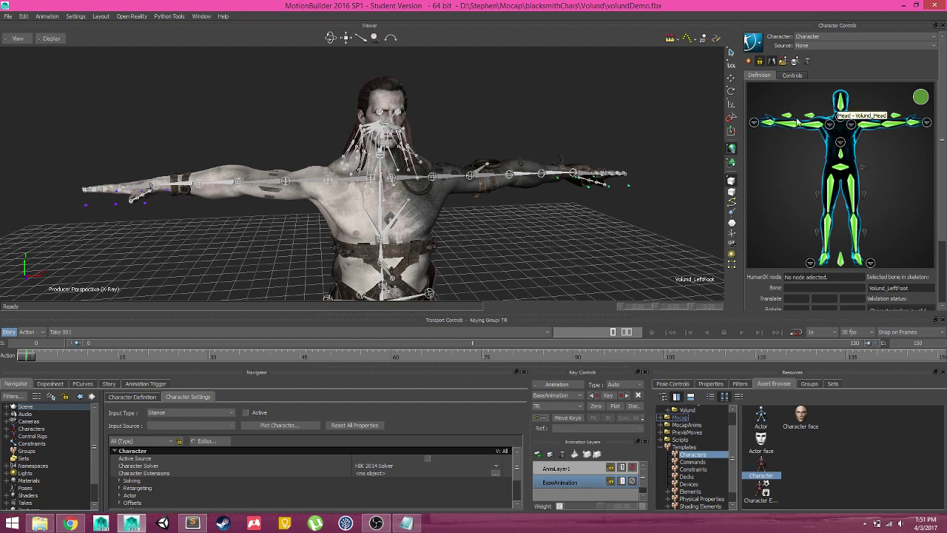
{"action": "left_click", "coordinate": [850, 124]}
{"action": "left_click", "coordinate": [758, 97]}
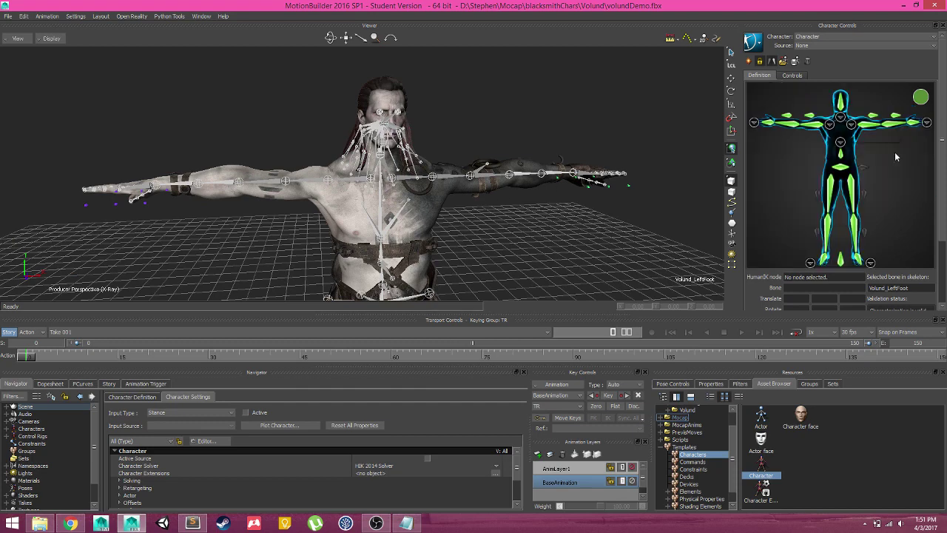
{"action": "scroll", "coordinate": [493, 222], "scroll_direction": "down", "scroll_amount": 2}
{"action": "left_click_drag", "start_coordinate": [496, 220], "coordinate": [486, 220], "text": "ctrl+shift"}
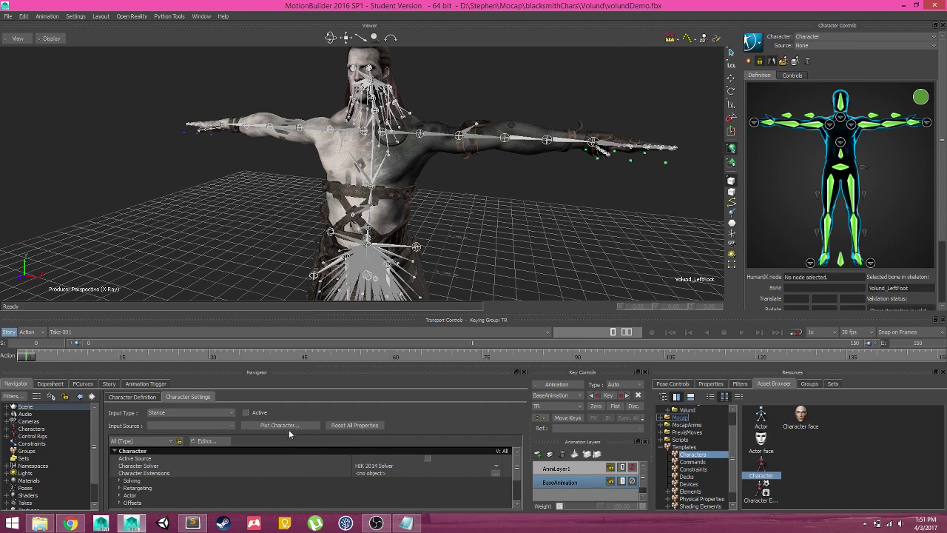
{"action": "scroll", "coordinate": [518, 468], "scroll_direction": "down", "scroll_amount": 2}
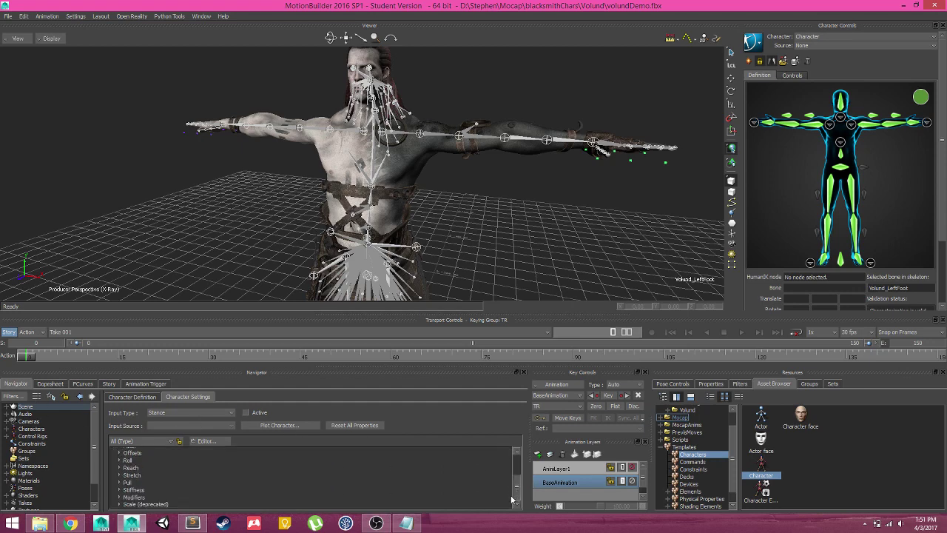
{"action": "scroll", "coordinate": [518, 468], "scroll_direction": "up", "scroll_amount": 2}
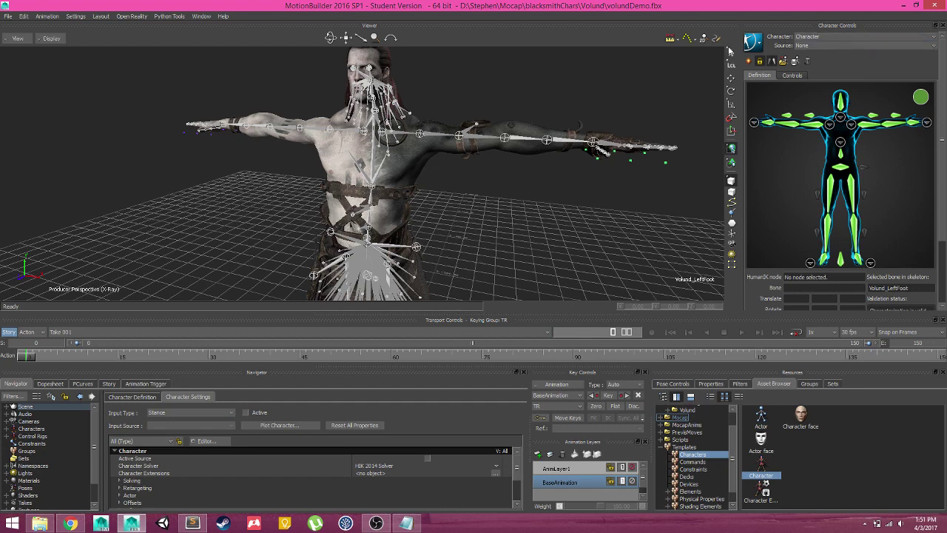
Rename the character definition from Character to 'Volund' via Edit > Definition > Rename
{"action": "left_click", "coordinate": [758, 46]}
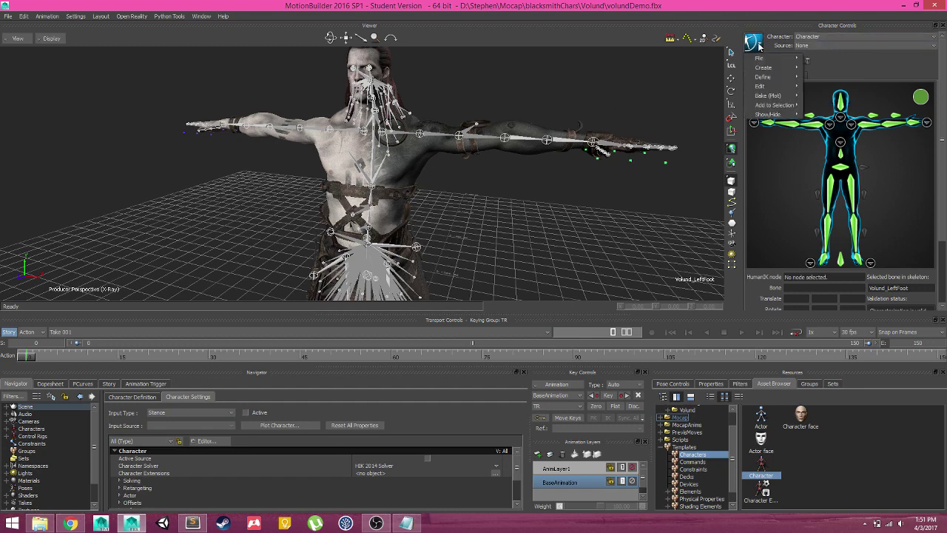
{"action": "left_click", "coordinate": [777, 35]}
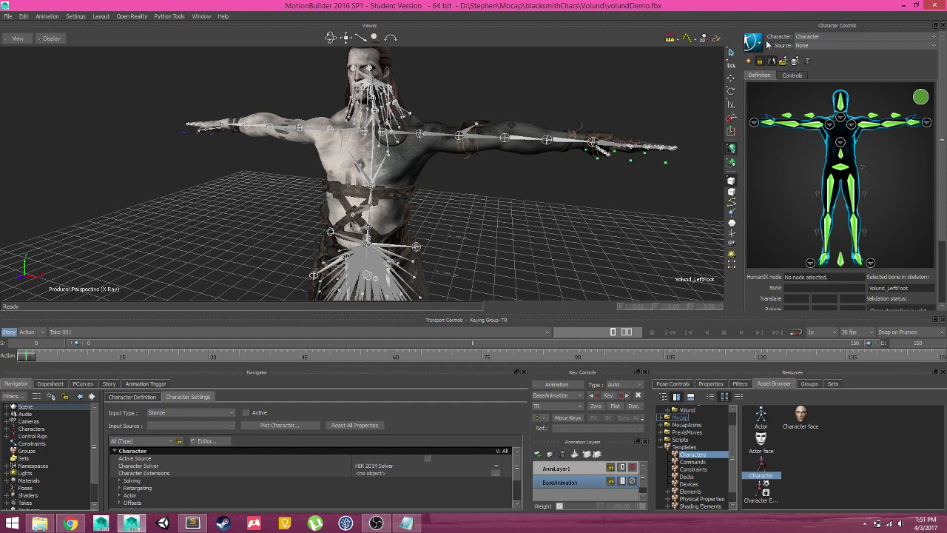
{"action": "left_click", "coordinate": [755, 43]}
{"action": "mouse_move", "coordinate": [791, 87]}
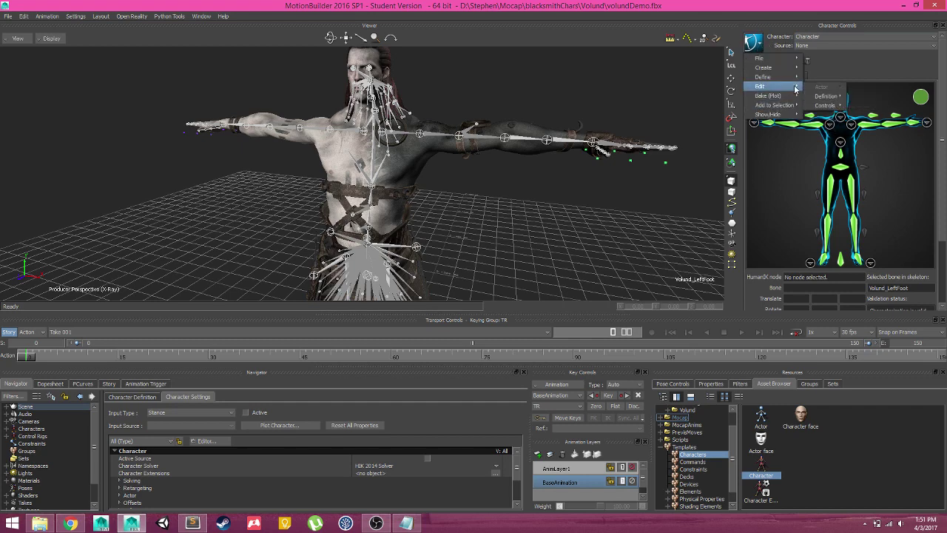
{"action": "mouse_move", "coordinate": [827, 96]}
{"action": "left_click", "coordinate": [863, 114]}
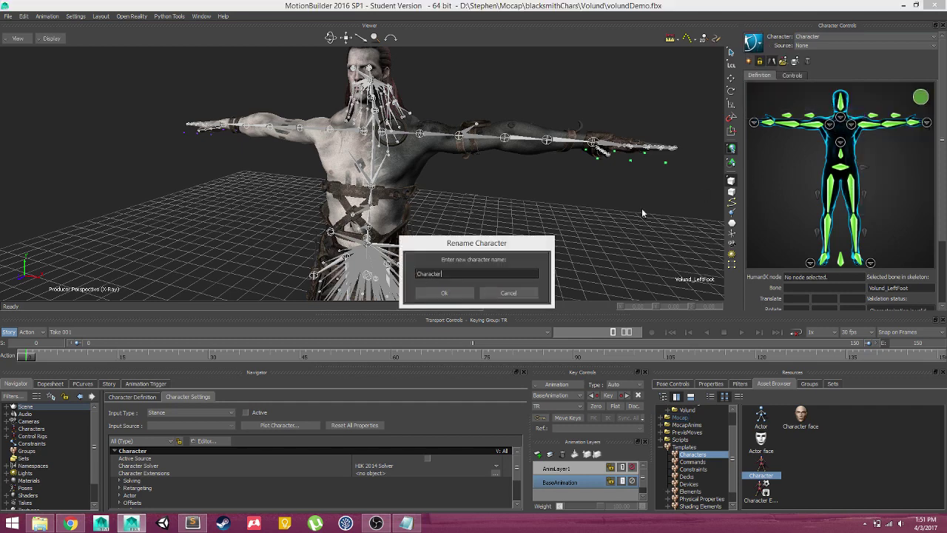
{"action": "type", "text": "Volund"}
{"action": "left_click", "coordinate": [456, 294]}
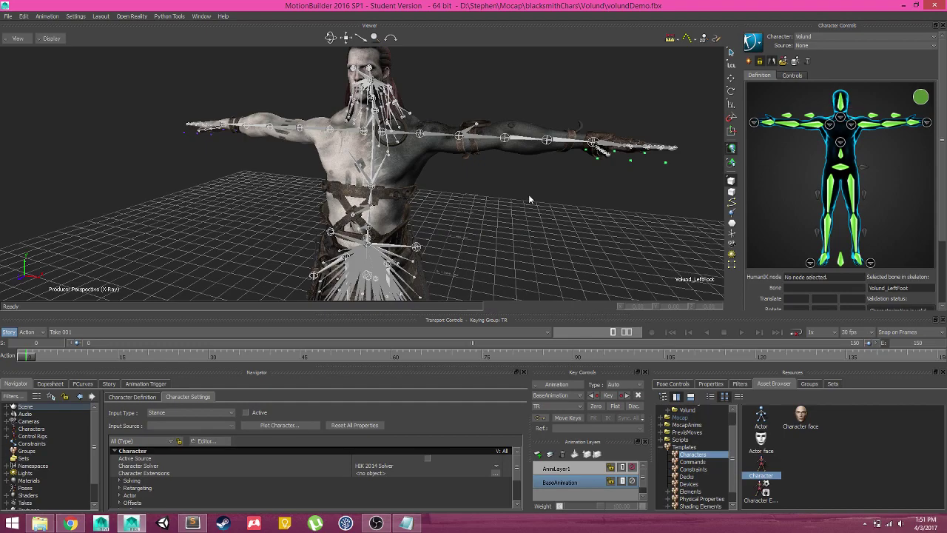
{"action": "scroll", "coordinate": [488, 231], "scroll_direction": "down", "scroll_amount": 5}
{"action": "scroll", "coordinate": [459, 211], "scroll_direction": "up", "scroll_amount": 6}
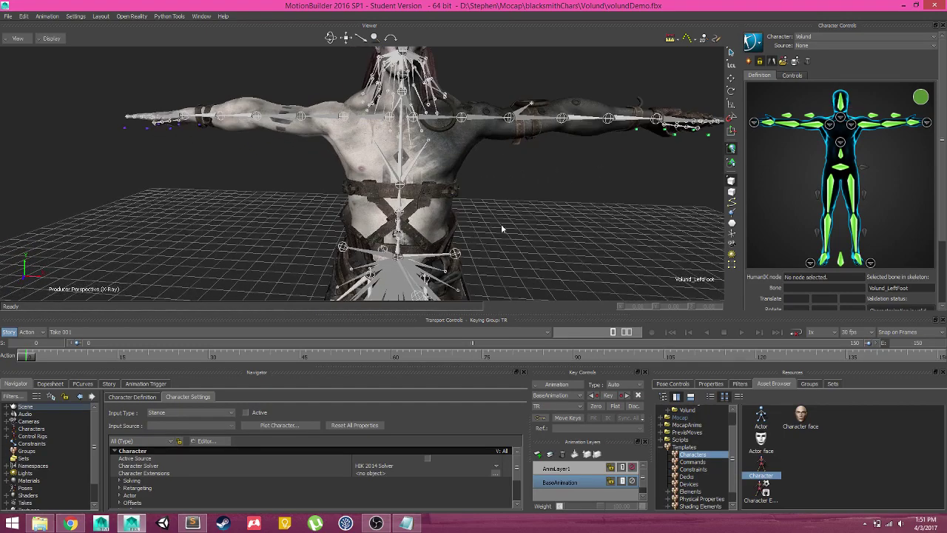
{"action": "scroll", "coordinate": [598, 195], "scroll_direction": "down", "scroll_amount": 3}
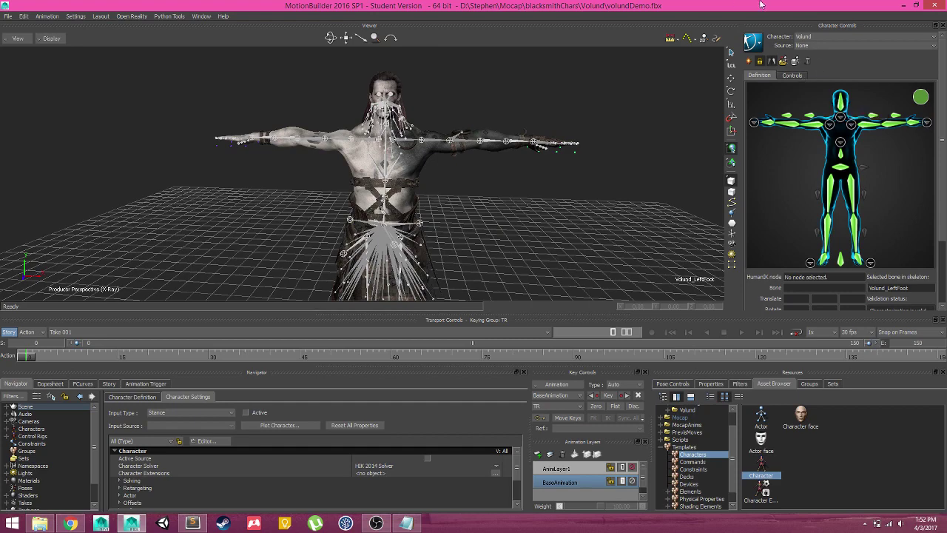
{"action": "scroll", "coordinate": [501, 207], "scroll_direction": "up", "scroll_amount": 3}
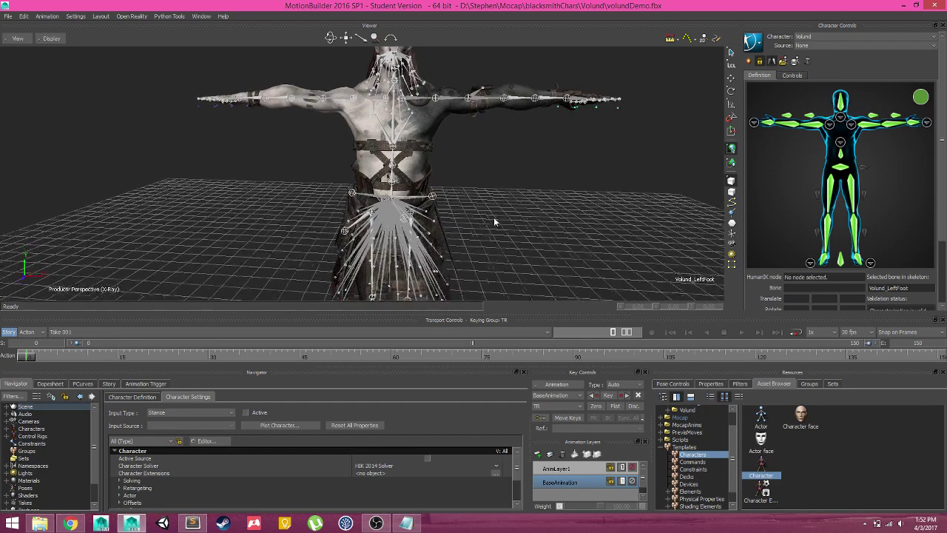
{"action": "scroll", "coordinate": [494, 217], "scroll_direction": "down", "scroll_amount": 3}
Set Volund's Character Controls source to Control Rig and create an FK/IK rig
{"action": "left_click", "coordinate": [827, 45]}
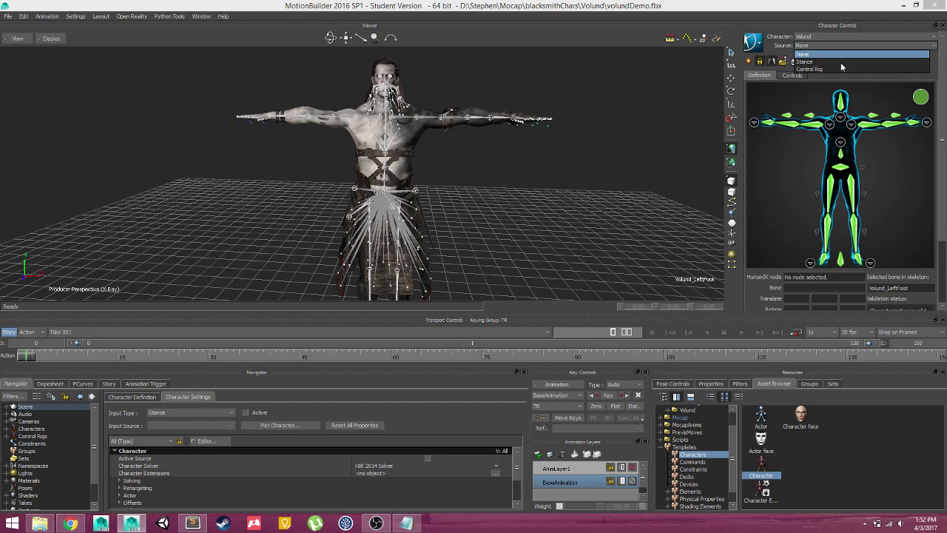
{"action": "left_click", "coordinate": [827, 70]}
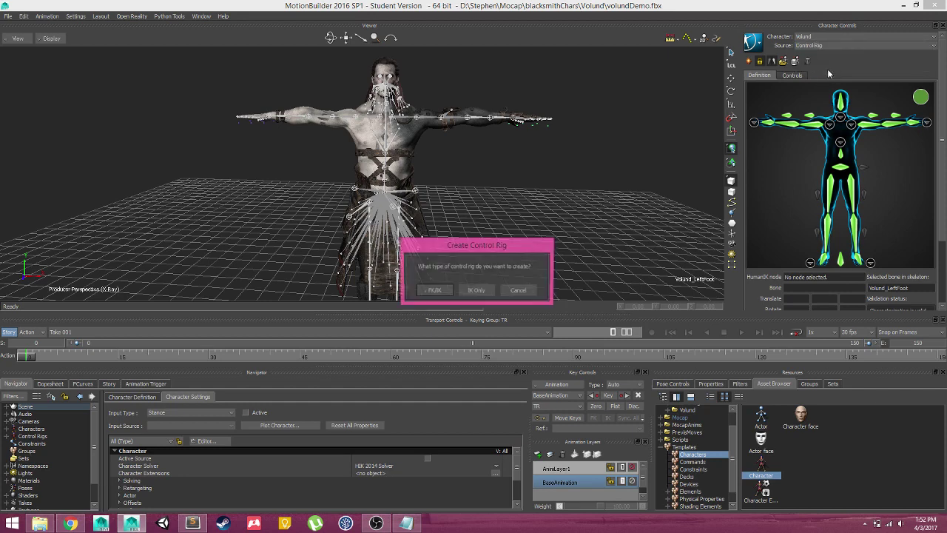
{"action": "left_click", "coordinate": [444, 291]}
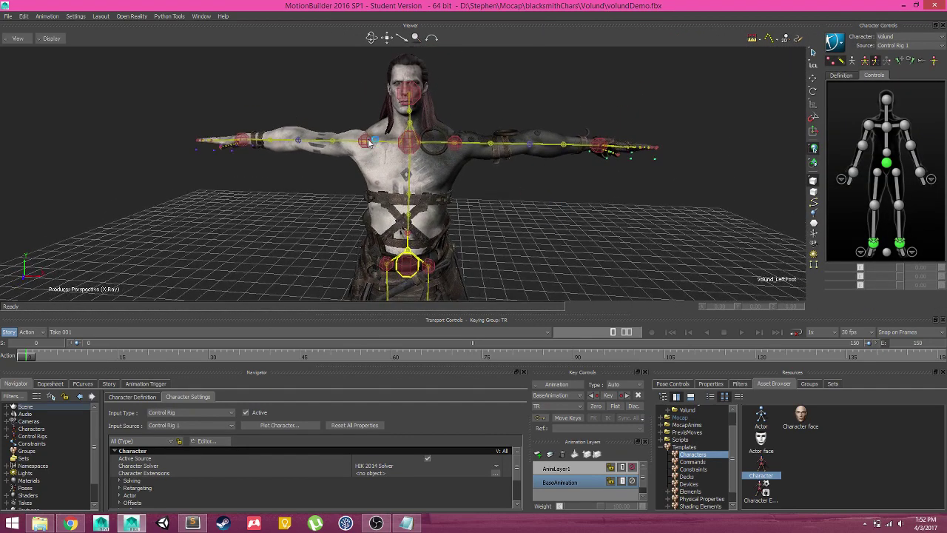
Test-pull the left wrist effector with the translate tool, then select the hips and reframe Volund
{"action": "left_click", "coordinate": [611, 149]}
{"action": "scroll", "coordinate": [601, 213], "scroll_direction": "down", "scroll_amount": 2}
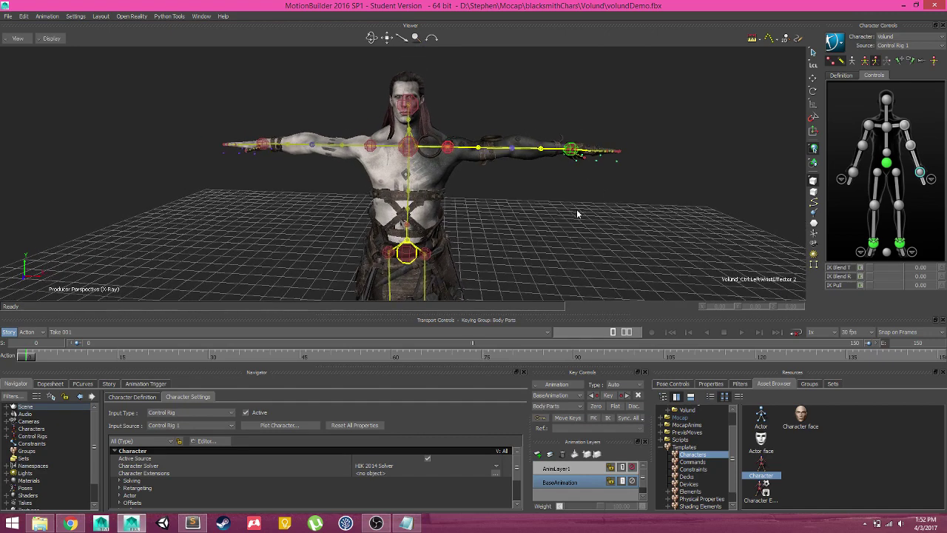
{"action": "key", "text": "t"}
{"action": "left_click_drag", "start_coordinate": [574, 152], "coordinate": [558, 166]}
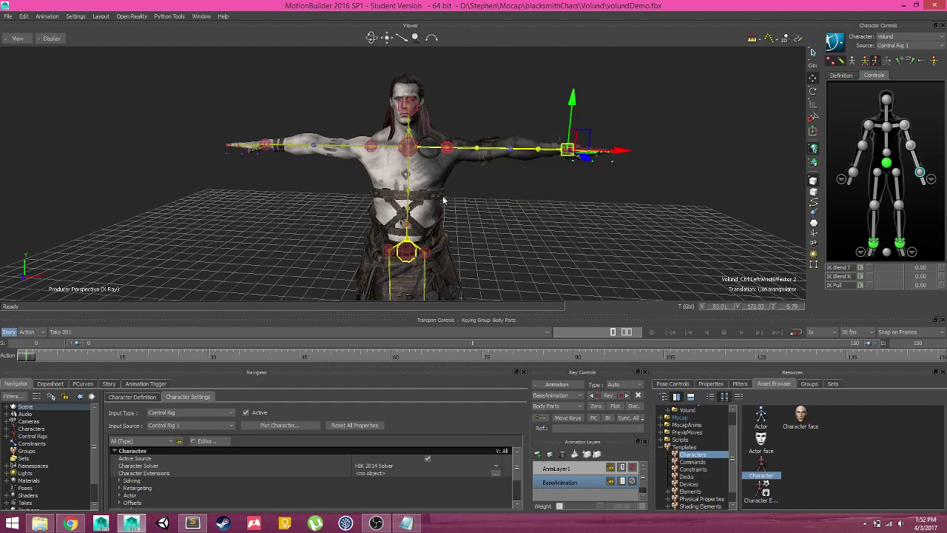
{"action": "left_click_drag", "start_coordinate": [481, 239], "coordinate": [509, 218], "text": "ctrl+shift"}
{"action": "left_click", "coordinate": [416, 174]}
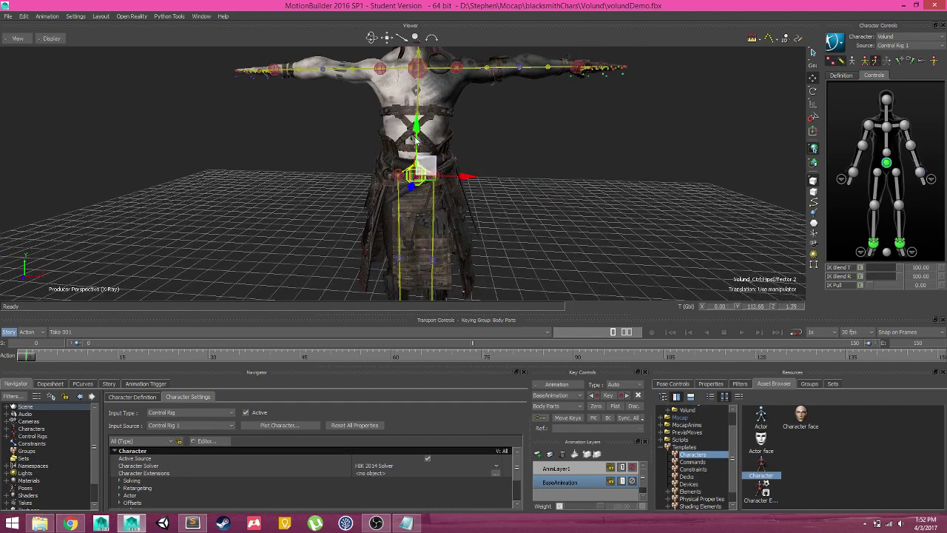
{"action": "left_click_drag", "start_coordinate": [418, 124], "coordinate": [418, 146]}
{"action": "scroll", "coordinate": [418, 146], "scroll_direction": "down", "scroll_amount": 5}
{"action": "mouse_move", "coordinate": [516, 215]}
{"action": "left_mouse_down", "text": "shift"}
{"action": "mouse_move", "coordinate": [516, 170]}
{"action": "mouse_move", "coordinate": [476, 201]}
{"action": "mouse_move", "coordinate": [512, 197]}
{"action": "left_mouse_up", "text": "shift"}
{"action": "key", "text": "t"}
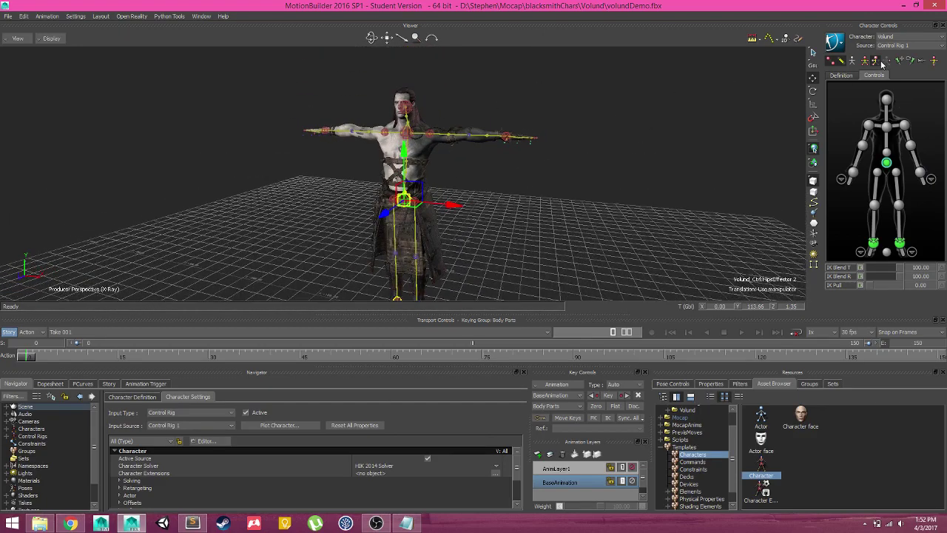
{"action": "left_click_drag", "start_coordinate": [460, 187], "coordinate": [456, 143], "text": "ctrl+shift"}
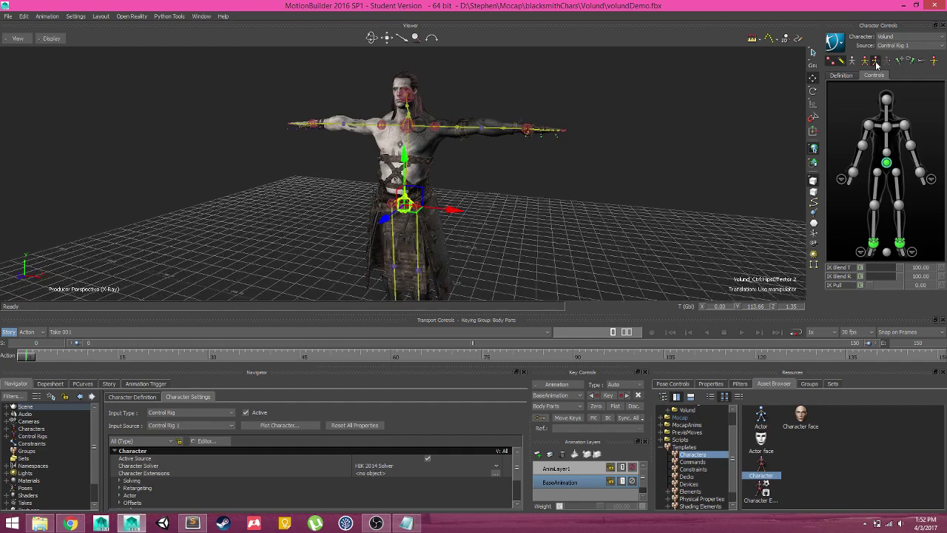
{"action": "left_click_drag", "start_coordinate": [508, 169], "coordinate": [510, 196], "text": "ctrl+shift"}
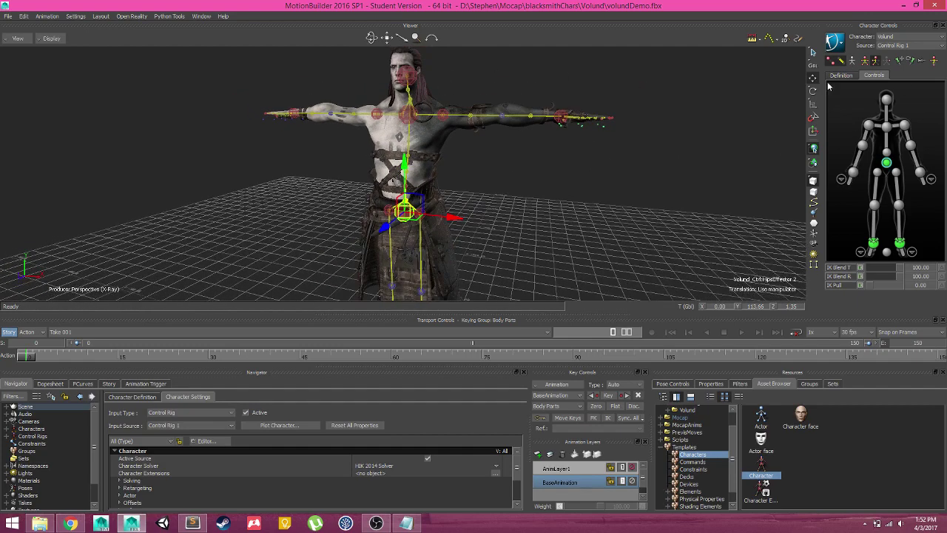
Switch keying to Body Parts, move the left wrist toward the hip, then undo
{"action": "left_click", "coordinate": [888, 61]}
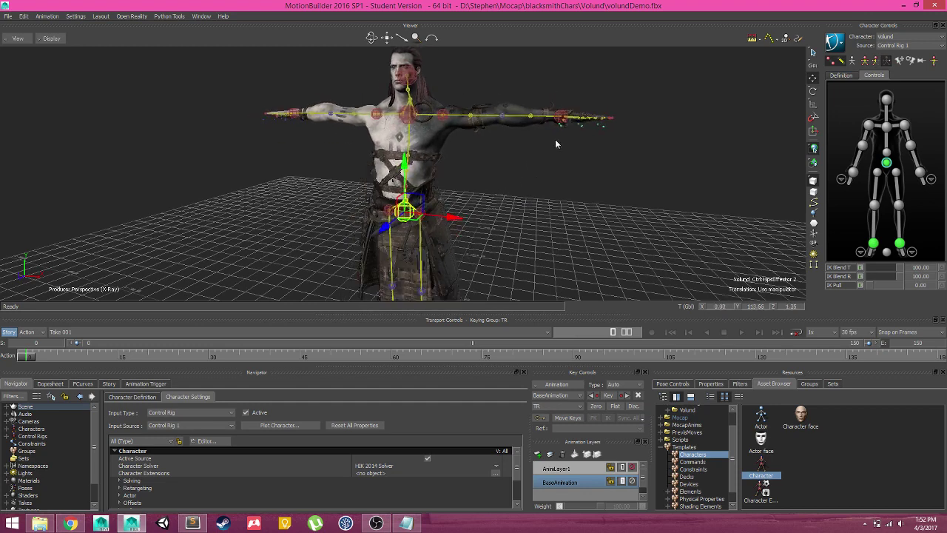
{"action": "left_click", "coordinate": [562, 118]}
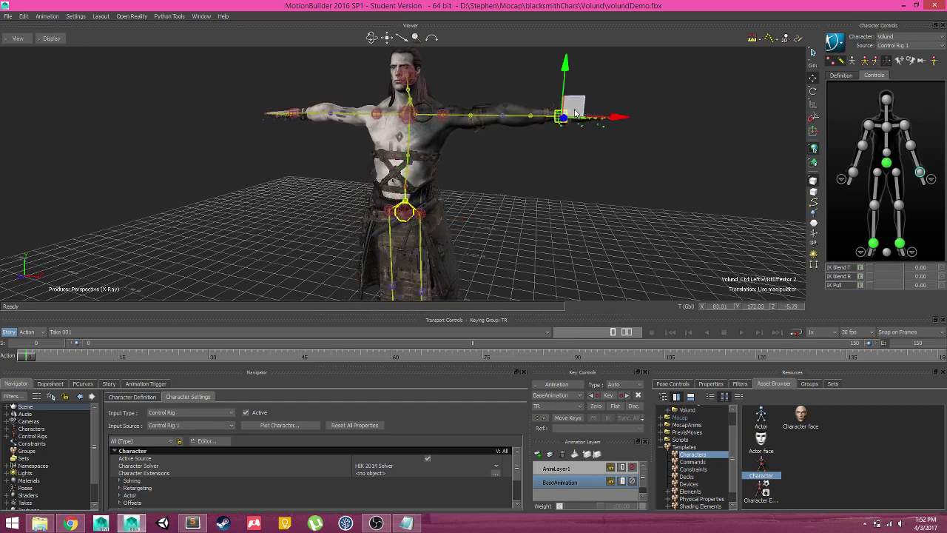
{"action": "key", "text": "r"}
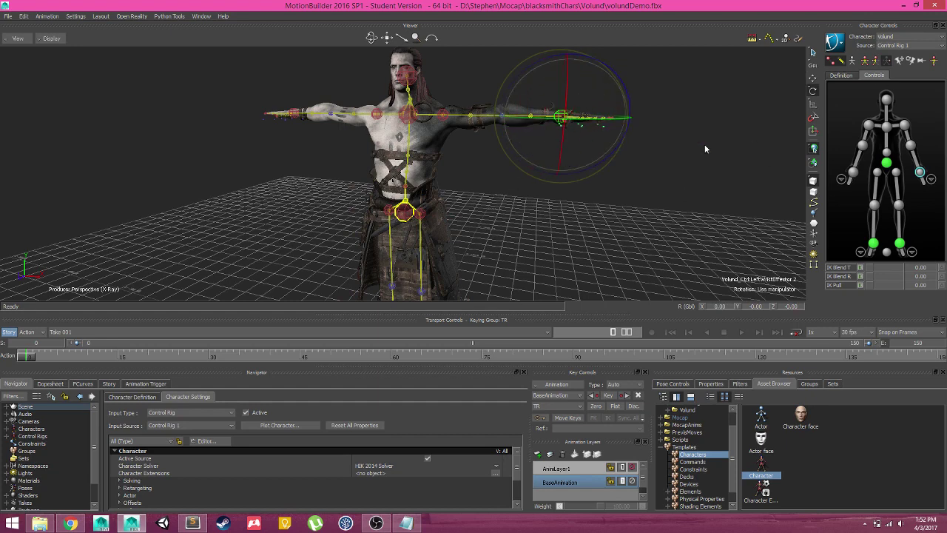
{"action": "left_click", "coordinate": [876, 61]}
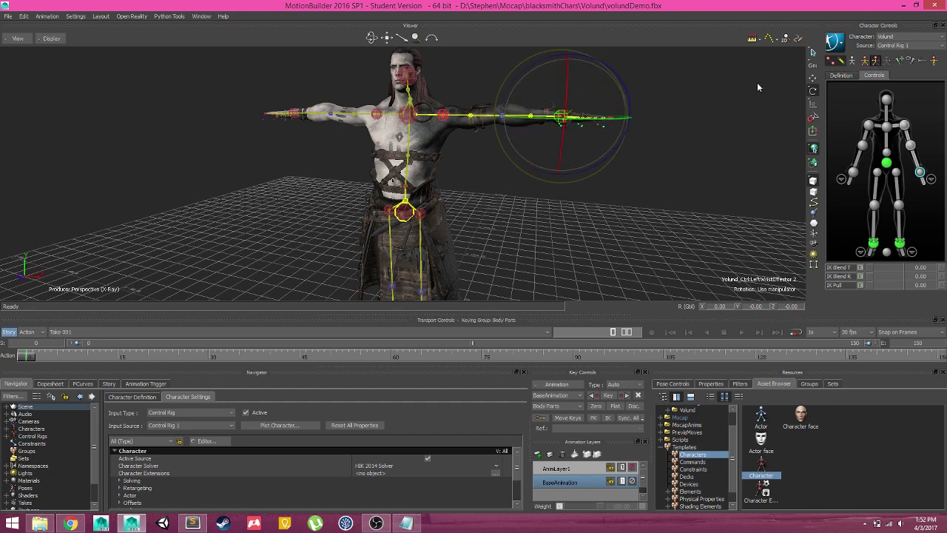
{"action": "key", "text": "t"}
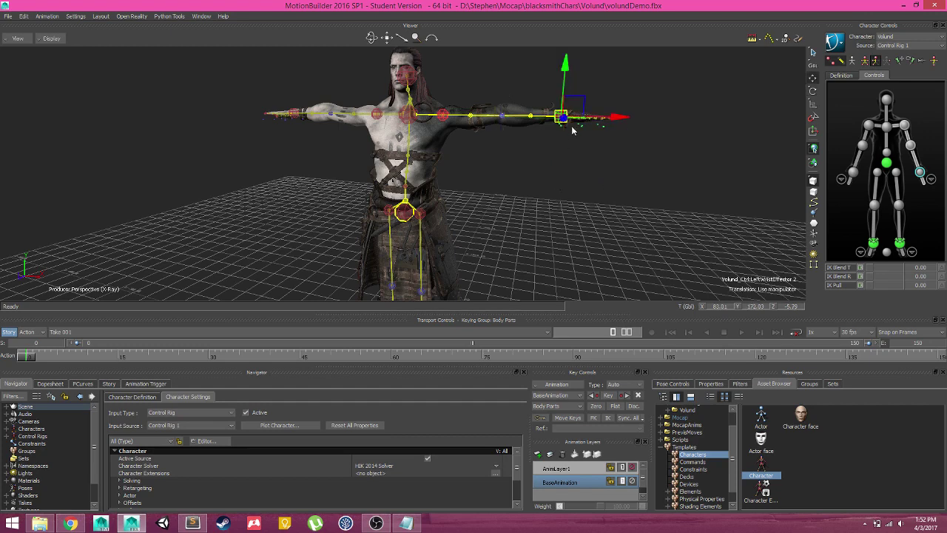
{"action": "left_click_drag", "start_coordinate": [584, 108], "coordinate": [510, 181]}
{"action": "key", "text": "ctrl+z"}
Switch keying to Full Body, pull both wrists to swing the body, then restore the T-pose
{"action": "left_click", "coordinate": [864, 60]}
{"action": "left_click_drag", "start_coordinate": [534, 156], "coordinate": [501, 196], "text": "ctrl"}
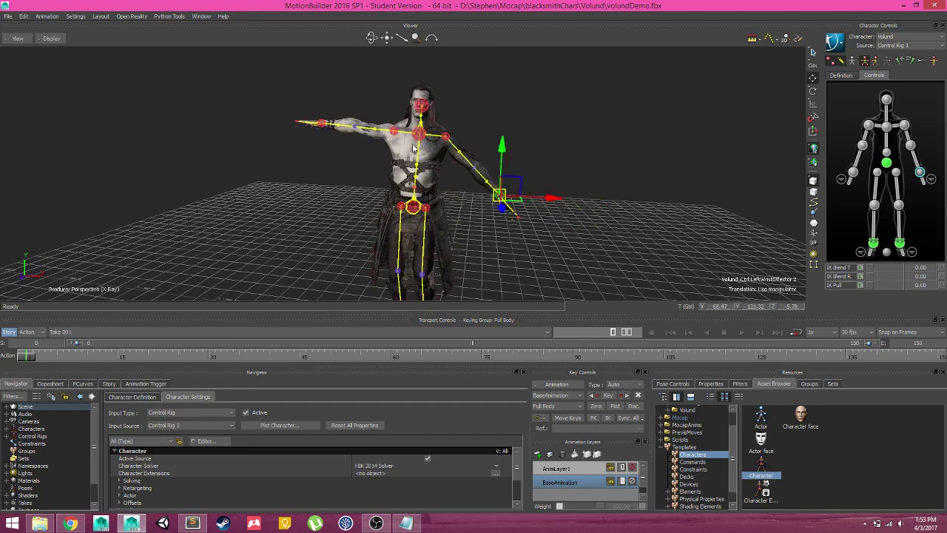
{"action": "left_click", "coordinate": [316, 123]}
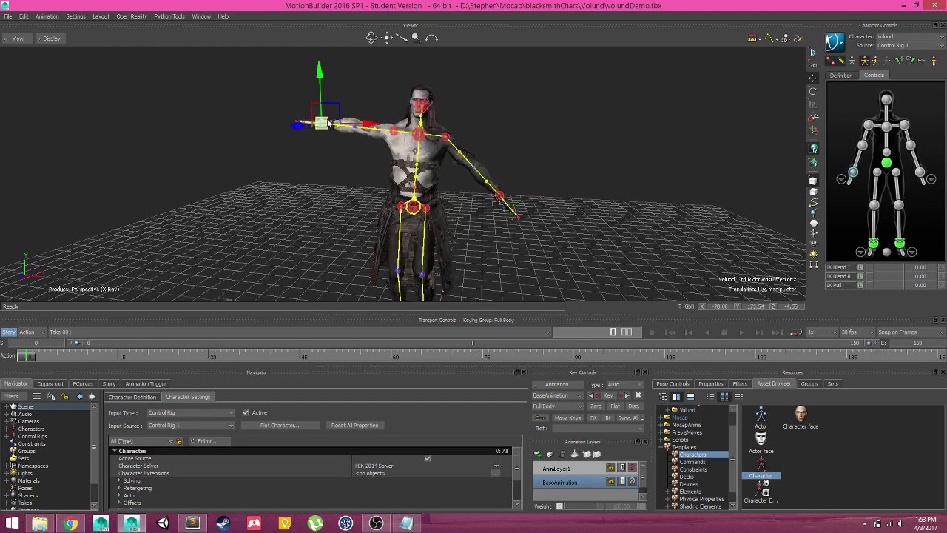
{"action": "mouse_move", "coordinate": [324, 131]}
{"action": "left_mouse_down"}
{"action": "mouse_move", "coordinate": [300, 175]}
{"action": "mouse_move", "coordinate": [317, 123]}
{"action": "left_mouse_up"}
{"action": "left_click_drag", "start_coordinate": [501, 196], "coordinate": [566, 148]}
{"action": "left_click_drag", "start_coordinate": [507, 212], "coordinate": [792, 120], "text": "ctrl"}
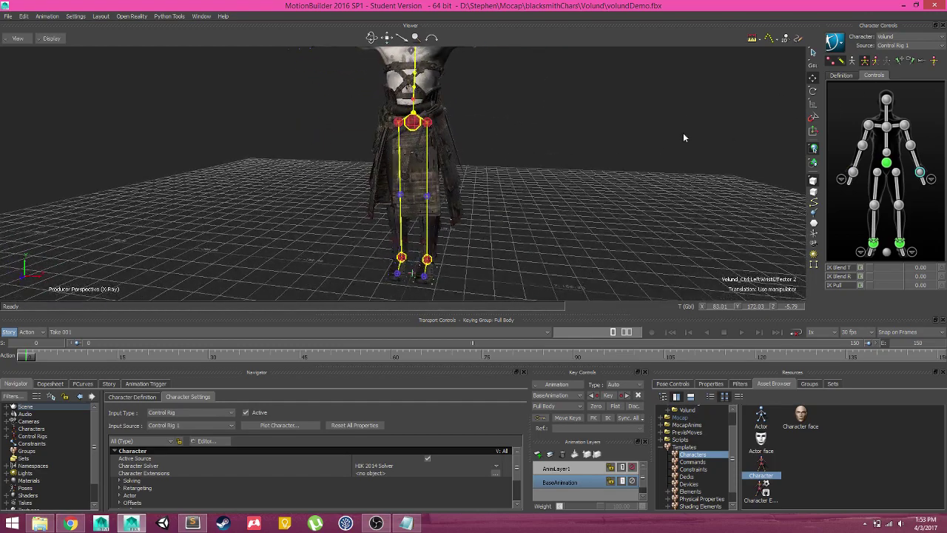
Frame Volund and set his Character Controls input source to None
{"action": "key", "text": "a"}
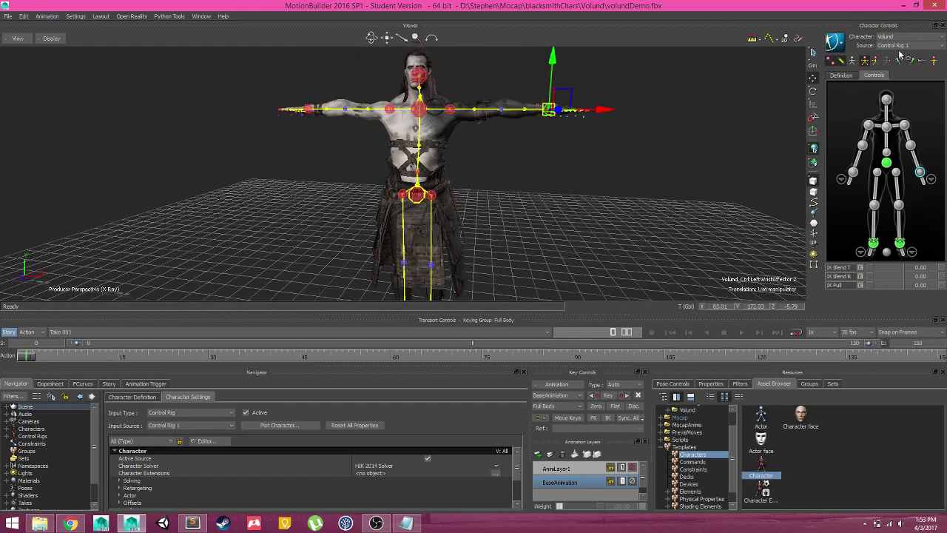
{"action": "left_click", "coordinate": [903, 46]}
{"action": "left_click", "coordinate": [897, 55]}
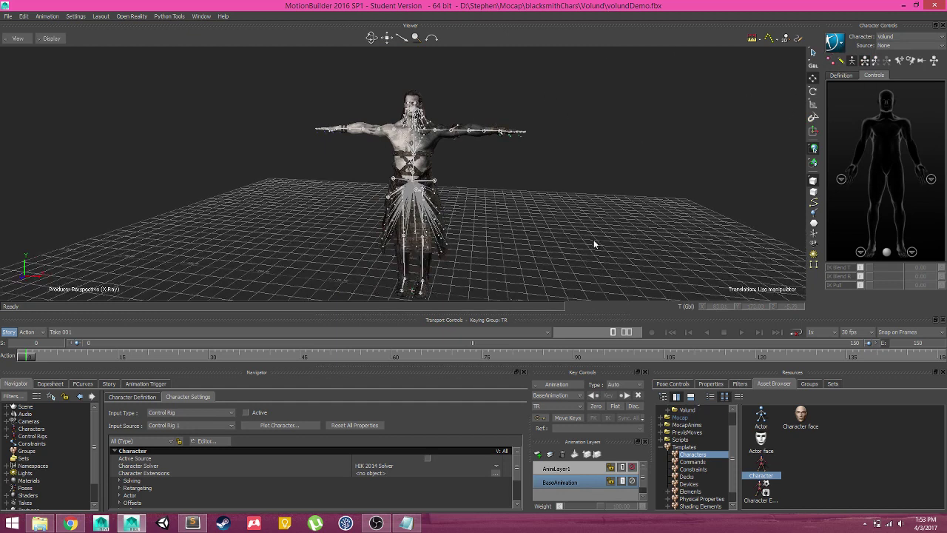
Expand Mocap > 2017 > NPC_shoot001 > 10_12_16 > Session in the Asset Browser
{"action": "left_click", "coordinate": [665, 447]}
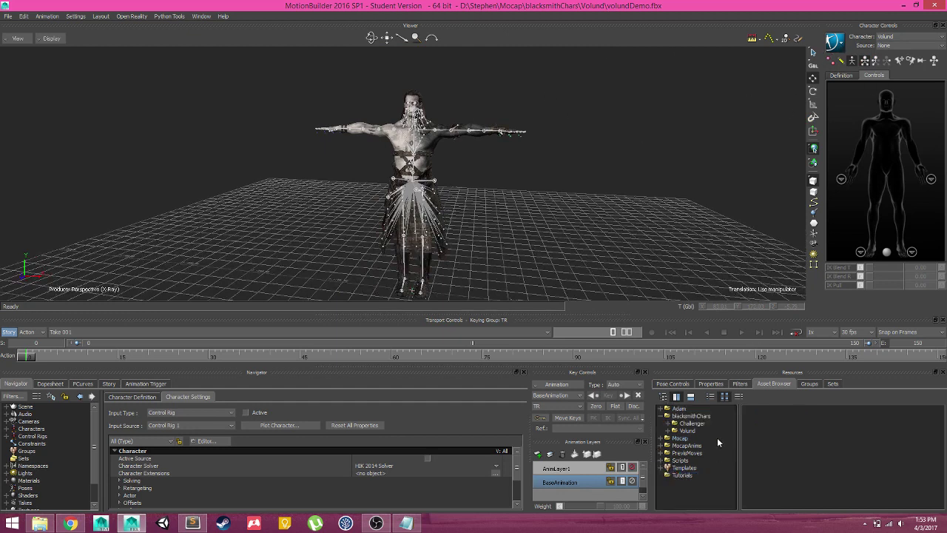
{"action": "left_click", "coordinate": [666, 438]}
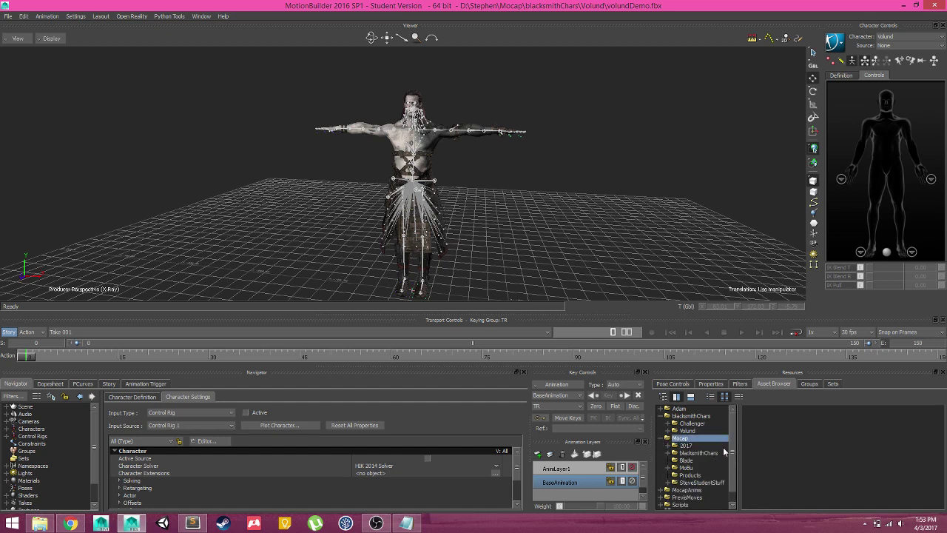
{"action": "left_click", "coordinate": [667, 438]}
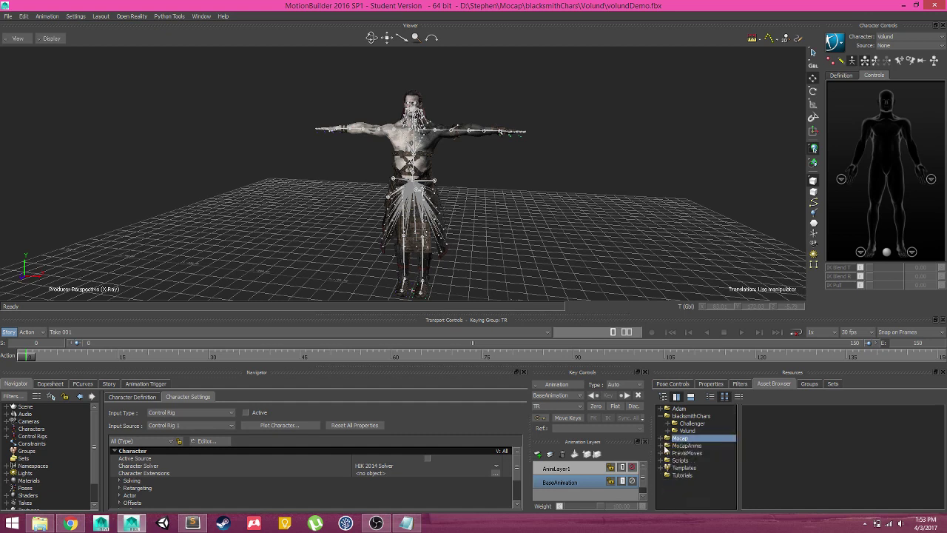
{"action": "left_click", "coordinate": [666, 446]}
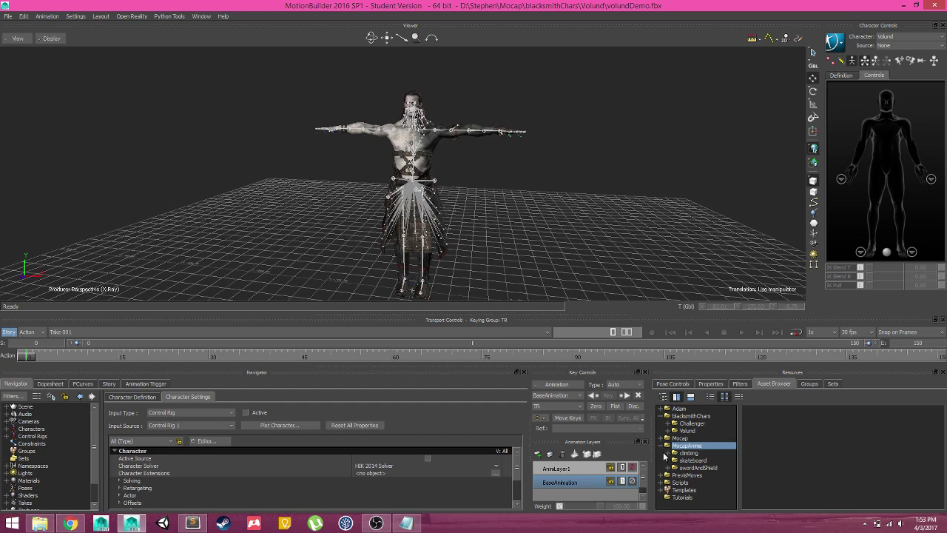
{"action": "left_click", "coordinate": [666, 445]}
{"action": "left_click", "coordinate": [667, 438]}
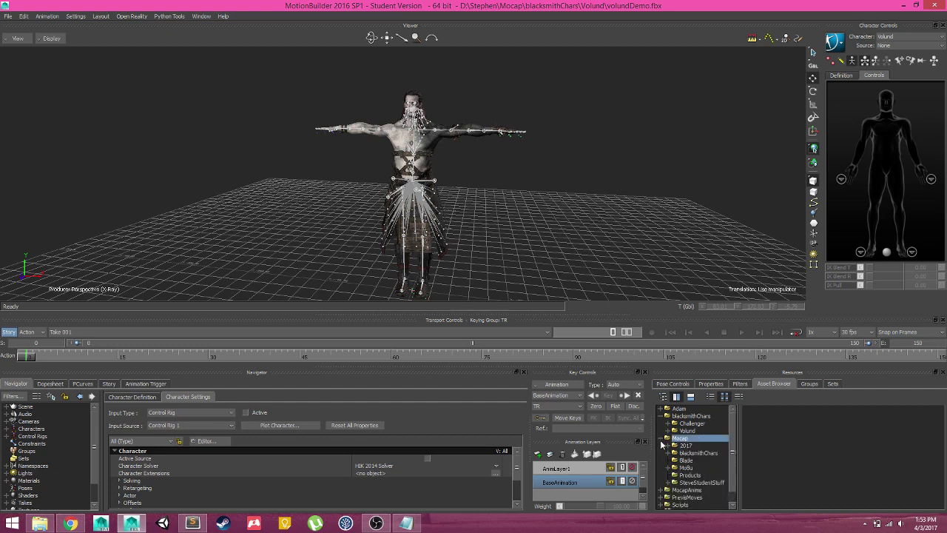
{"action": "left_click", "coordinate": [670, 447]}
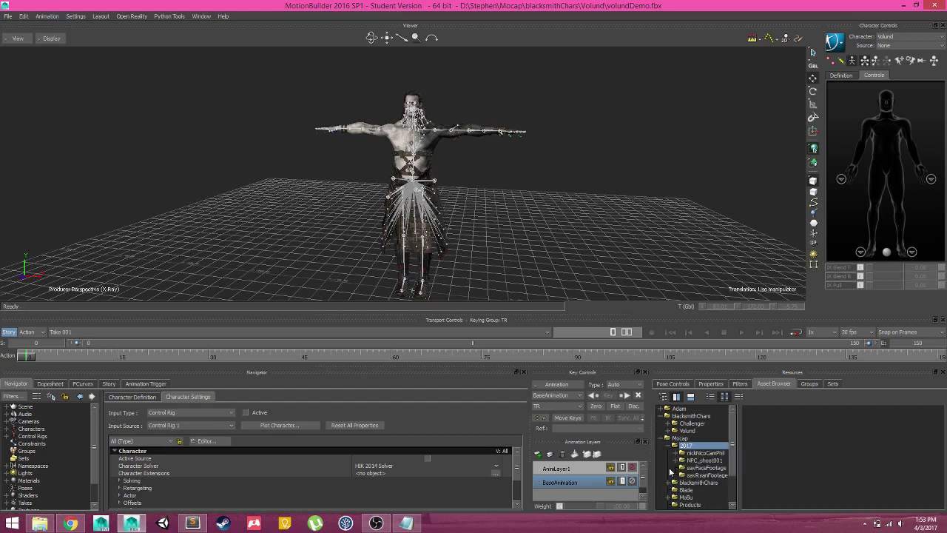
{"action": "left_click", "coordinate": [676, 461]}
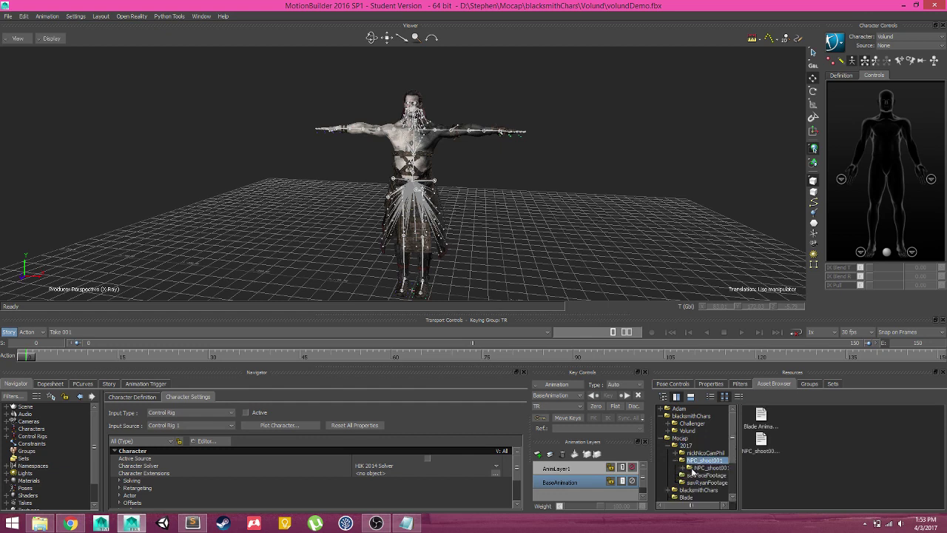
{"action": "left_click", "coordinate": [698, 468]}
{"action": "left_click", "coordinate": [683, 468]}
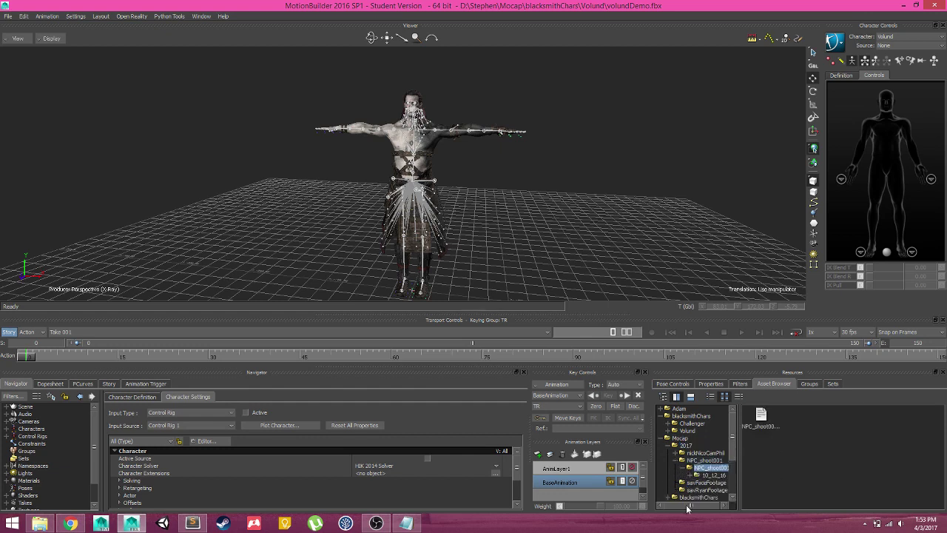
{"action": "left_click", "coordinate": [690, 475]}
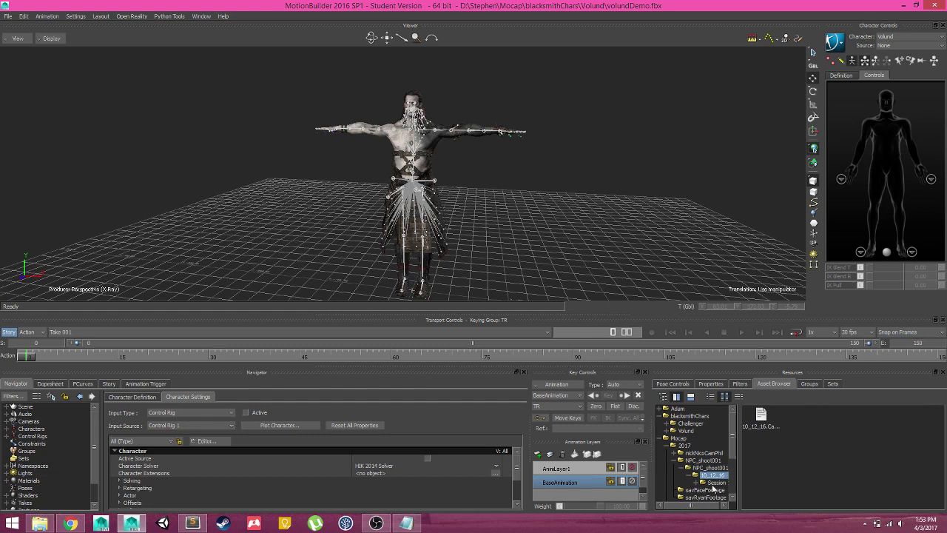
{"action": "left_click", "coordinate": [712, 484]}
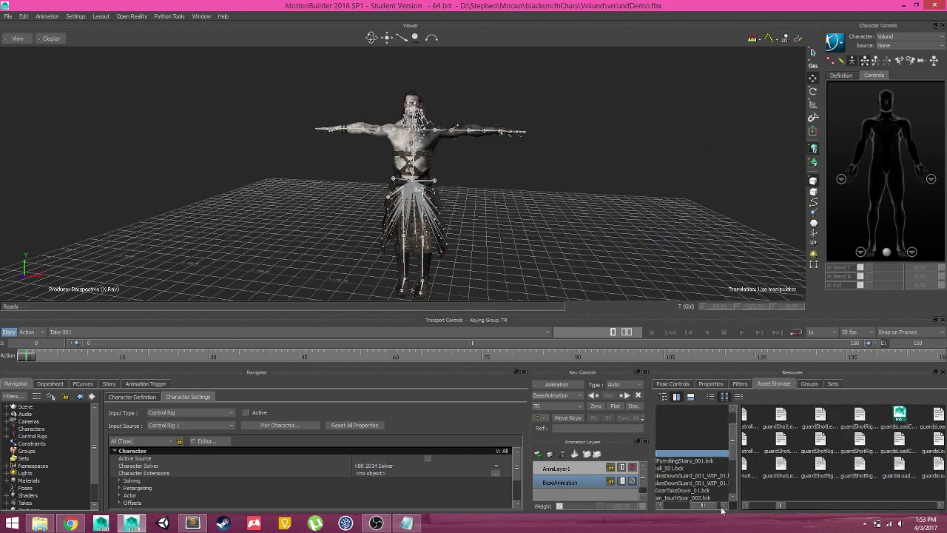
Drag the circleRun_001 capture from the Session folder into the viewer
{"action": "left_click_drag", "start_coordinate": [703, 507], "coordinate": [677, 506]}
{"action": "left_click", "coordinate": [688, 456]}
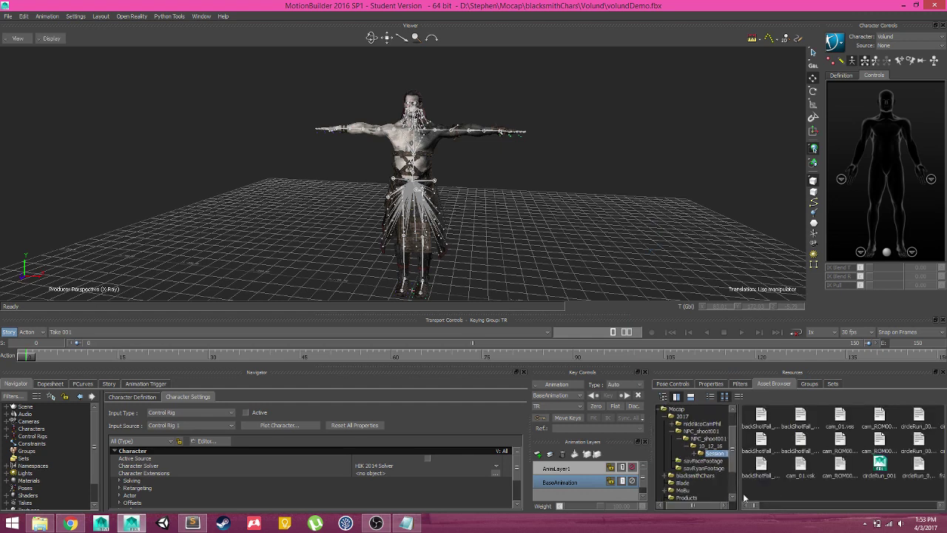
{"action": "left_click_drag", "start_coordinate": [757, 506], "coordinate": [726, 503]}
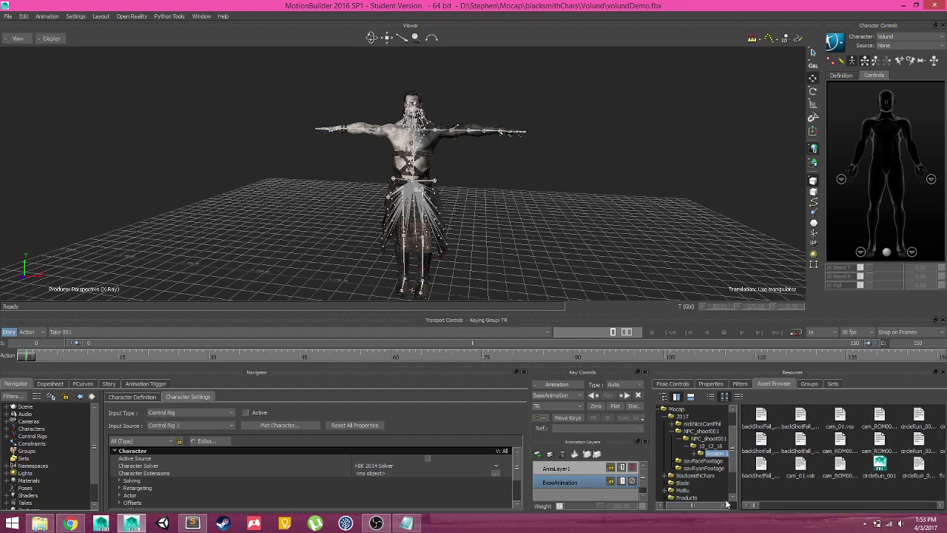
{"action": "left_click_drag", "start_coordinate": [879, 467], "coordinate": [510, 194]}
Merge only the circleRun_001_x2d take, then orbit and zoom out to see the mocap skeleton
{"action": "mouse_move", "coordinate": [540, 192]}
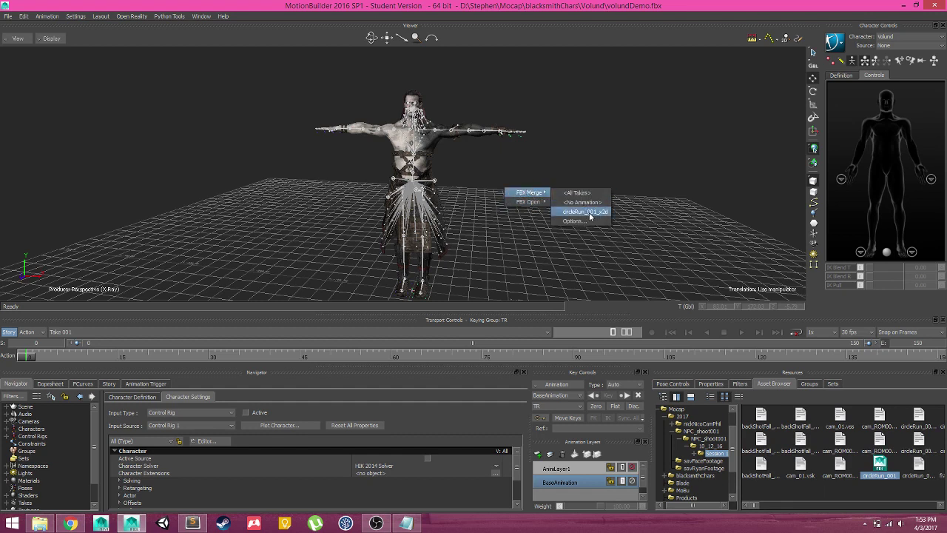
{"action": "left_click", "coordinate": [565, 213]}
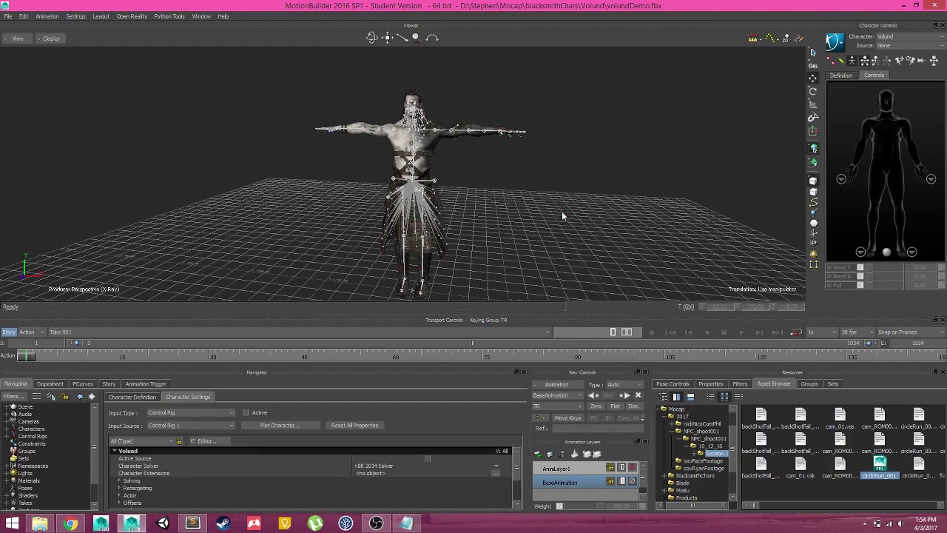
{"action": "left_click_drag", "start_coordinate": [535, 222], "coordinate": [508, 180], "text": "ctrl+shift"}
{"action": "left_click_drag", "start_coordinate": [607, 199], "coordinate": [235, 147], "text": "ctrl+shift"}
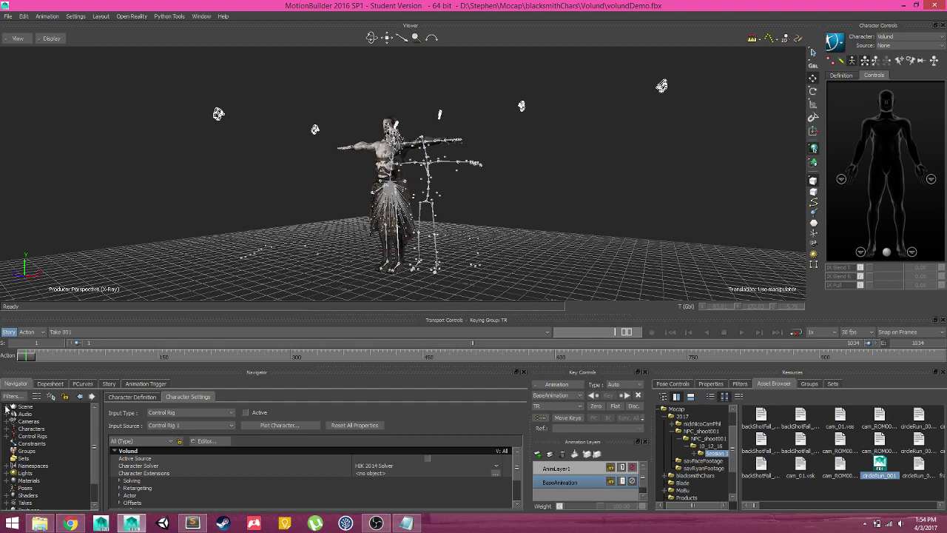
In the Navigator, select the System root with the phil_01 and longshot_091 marker nodes
{"action": "scroll", "coordinate": [466, 233], "scroll_direction": "up", "scroll_amount": 3}
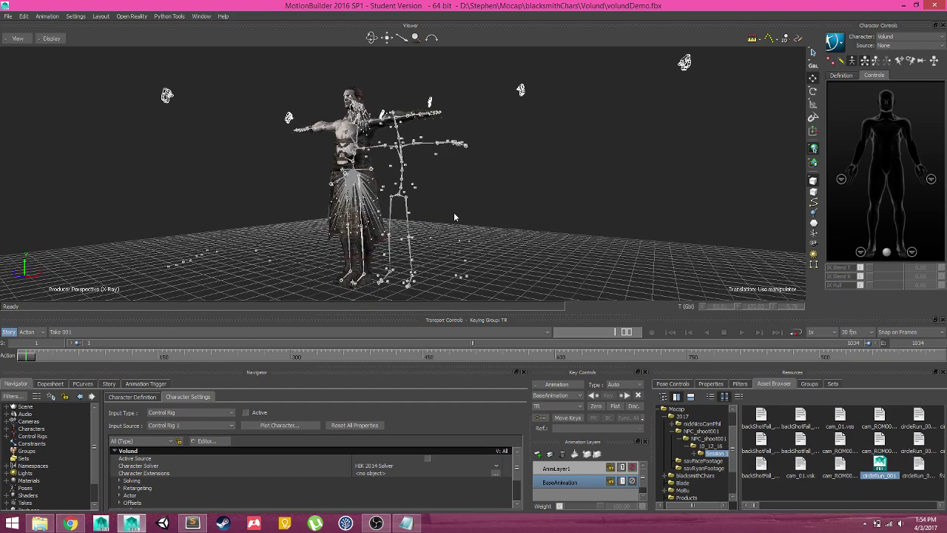
{"action": "left_click", "coordinate": [8, 407]}
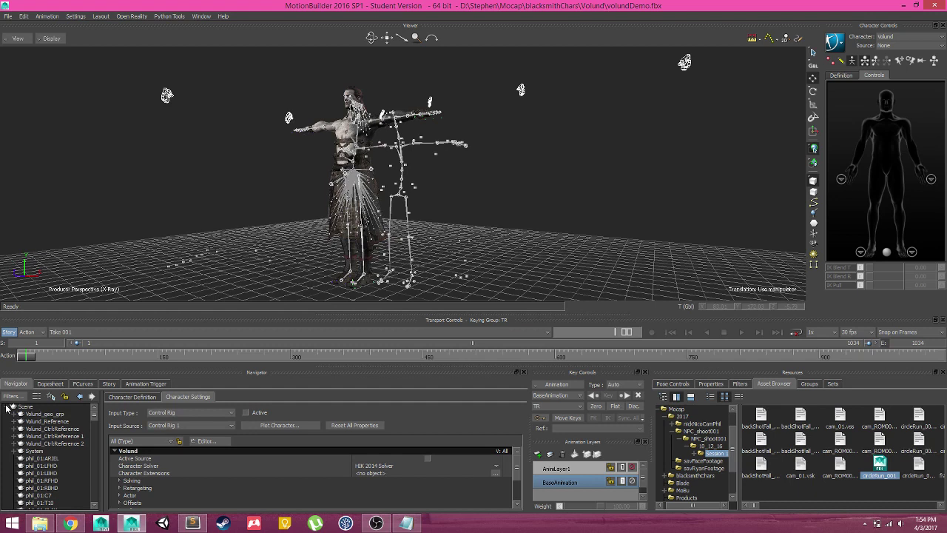
{"action": "left_click", "coordinate": [33, 451]}
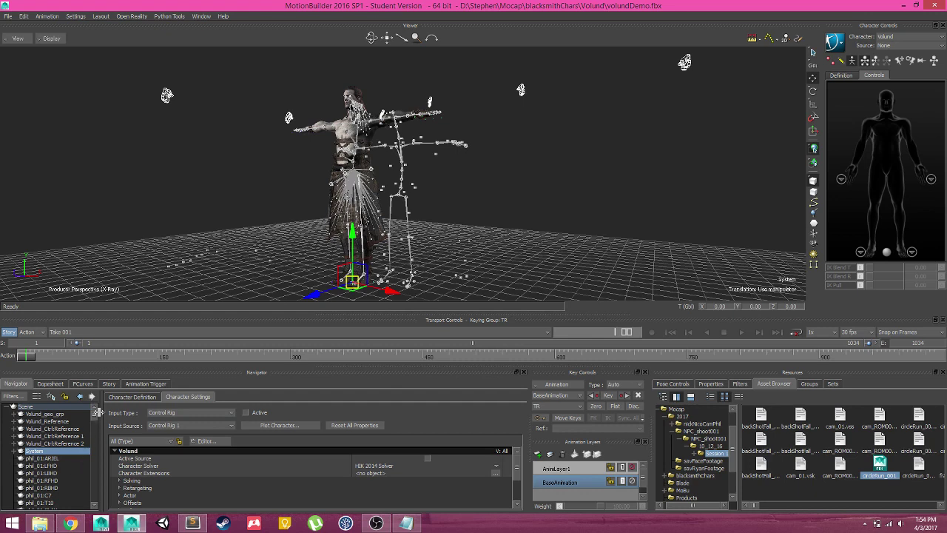
{"action": "scroll", "coordinate": [95, 428], "scroll_direction": "down", "scroll_amount": 4}
{"action": "left_click_drag", "start_coordinate": [94, 428], "coordinate": [97, 453]}
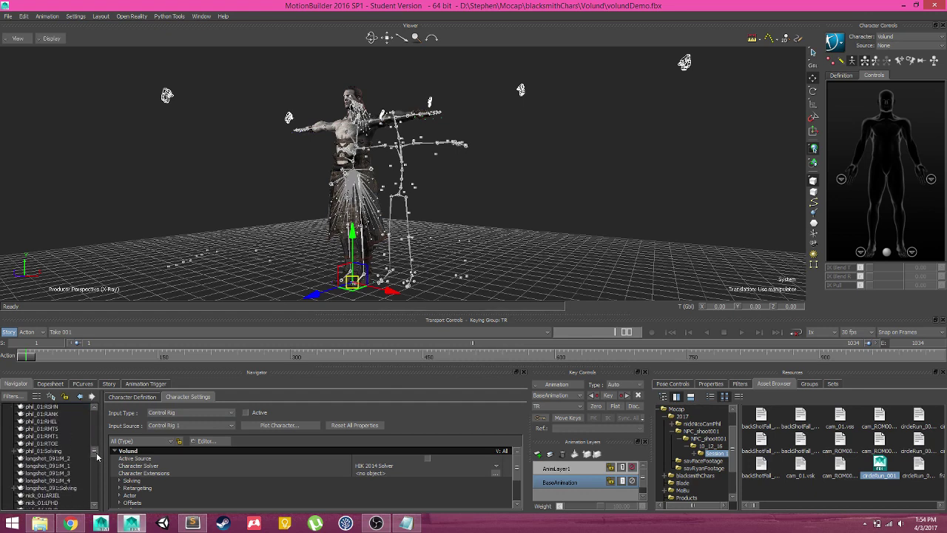
{"action": "left_click", "coordinate": [52, 443], "text": "shift"}
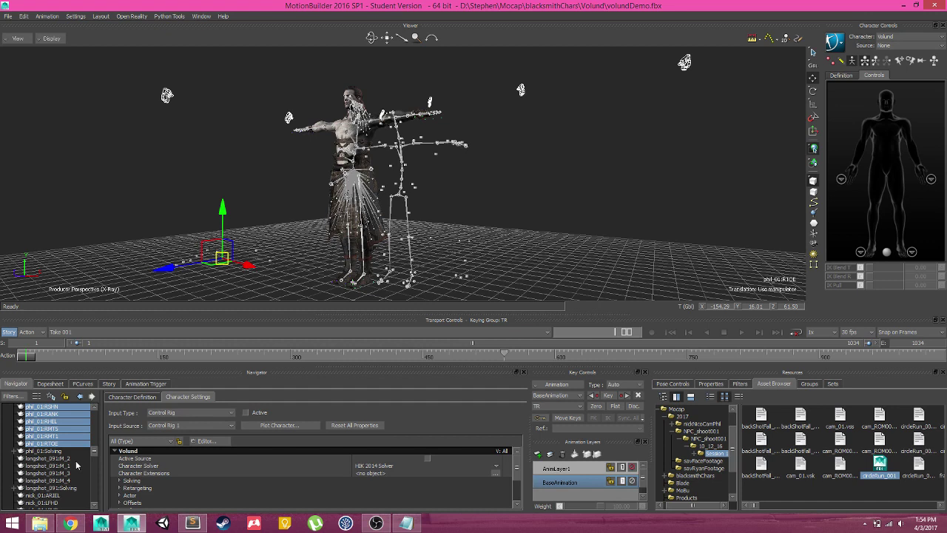
{"action": "left_click", "coordinate": [65, 459], "text": "ctrl"}
{"action": "left_click", "coordinate": [64, 466], "text": "ctrl"}
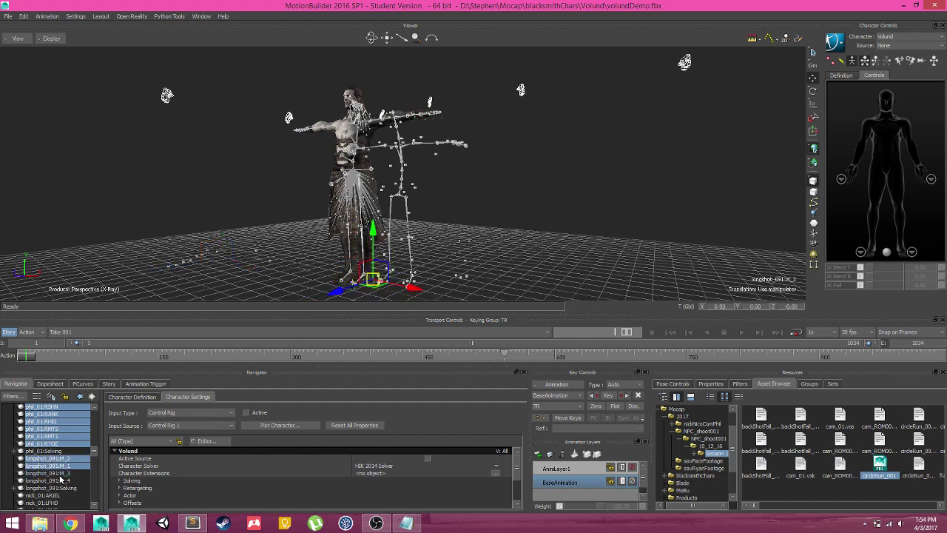
{"action": "left_click", "coordinate": [63, 481], "text": "ctrl"}
{"action": "left_click", "coordinate": [64, 473], "text": "ctrl"}
{"action": "left_click", "coordinate": [67, 489], "text": "ctrl"}
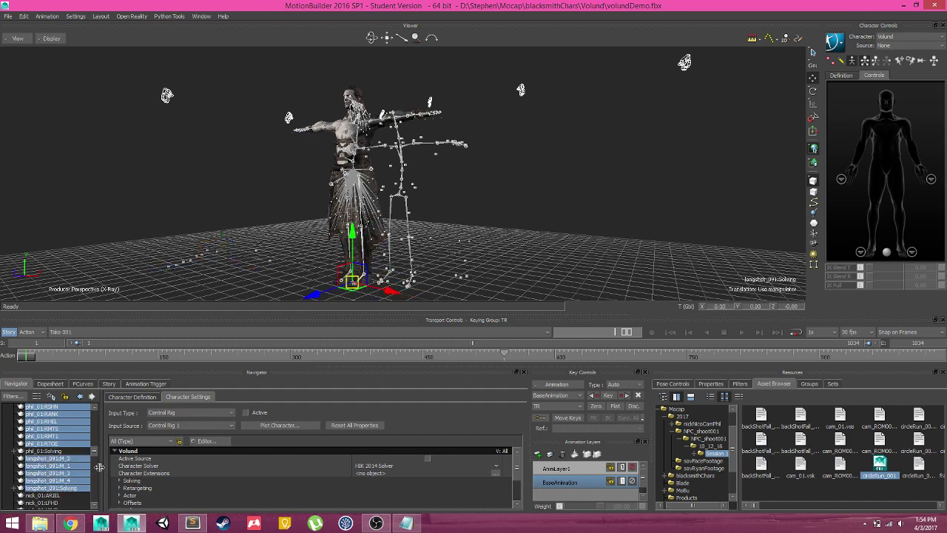
Add the nick_01 markers through Unlabeled_Markers and adjust the phil_01:Solving selection
{"action": "left_click_drag", "start_coordinate": [94, 454], "coordinate": [87, 491]}
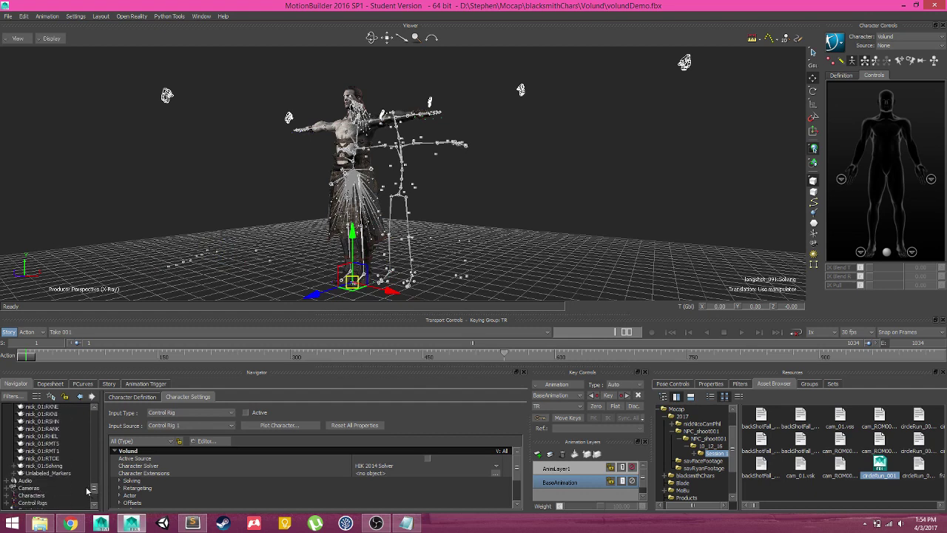
{"action": "left_click", "coordinate": [62, 474], "text": "shift"}
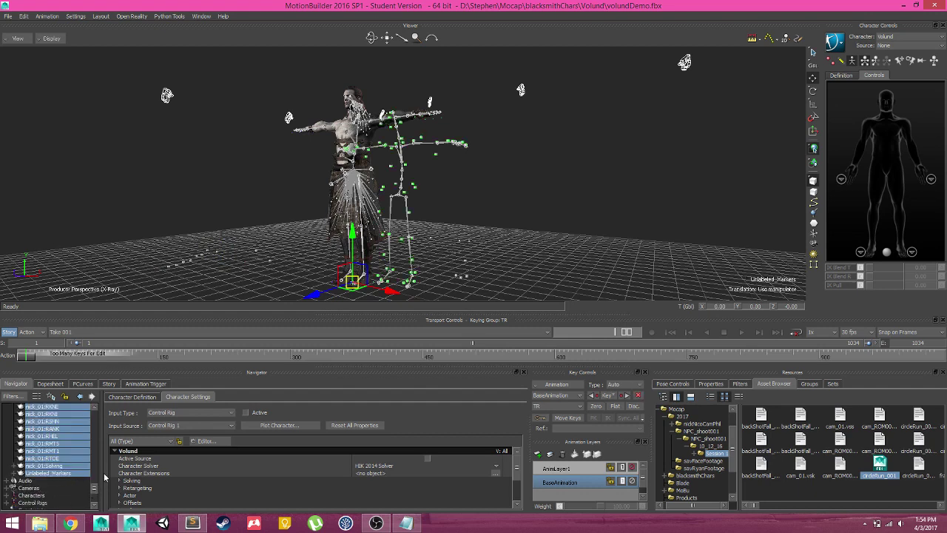
{"action": "left_click_drag", "start_coordinate": [95, 485], "coordinate": [97, 453]}
{"action": "left_click", "coordinate": [73, 486], "text": "ctrl"}
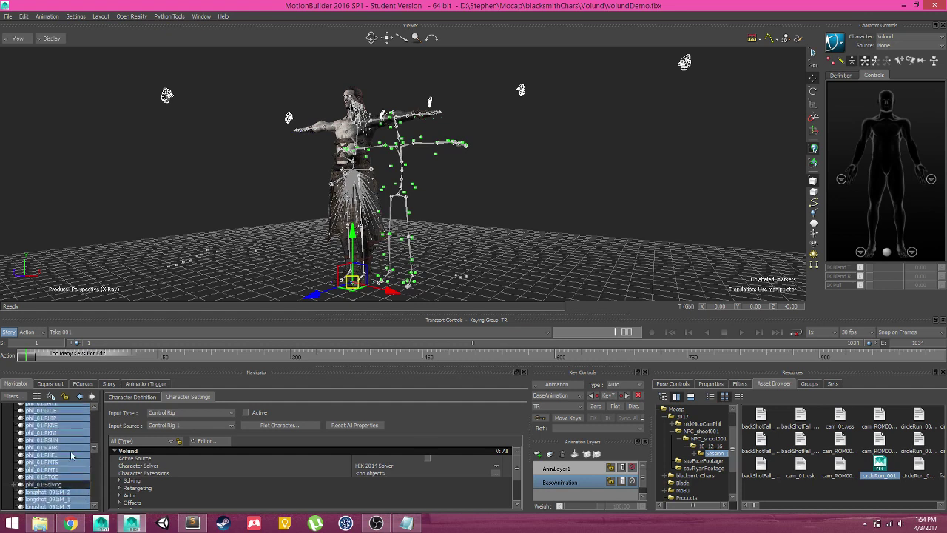
{"action": "left_click", "coordinate": [66, 486], "text": "ctrl"}
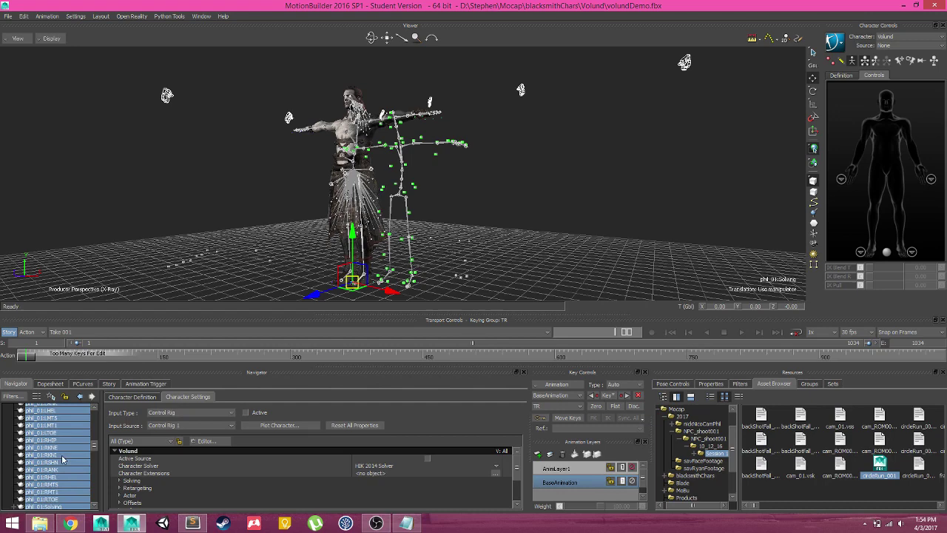
{"action": "left_click", "coordinate": [63, 459]}
{"action": "left_click_drag", "start_coordinate": [94, 449], "coordinate": [97, 417]}
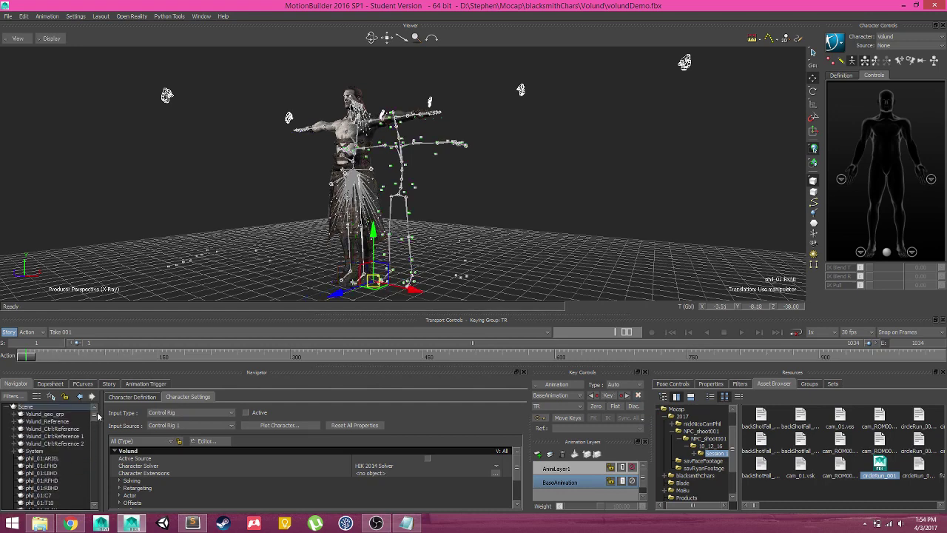
Reselect the marker nodes from System through longshot_091:Solving, plus nick_01 and Unlabeled_Markers
{"action": "left_click", "coordinate": [34, 451]}
{"action": "scroll", "coordinate": [74, 449], "scroll_direction": "down", "scroll_amount": 3}
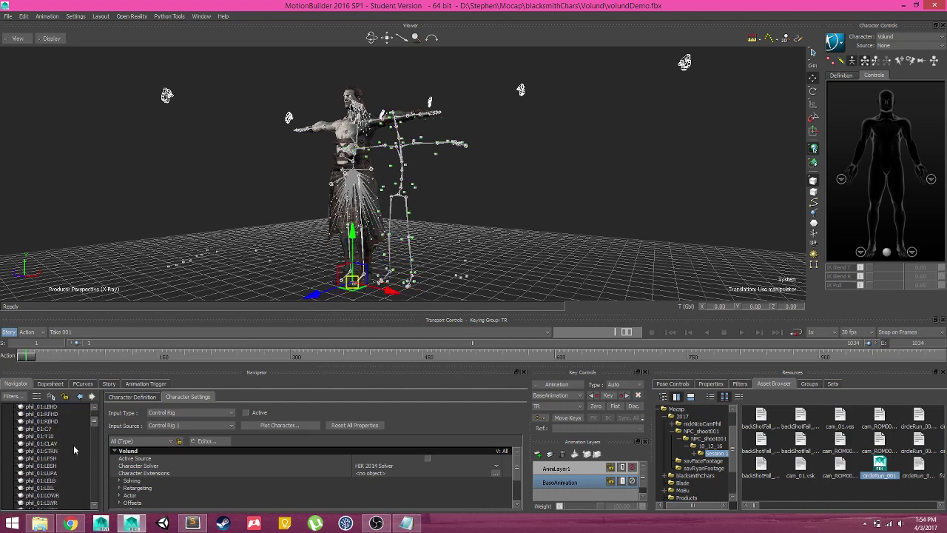
{"action": "left_click_drag", "start_coordinate": [92, 423], "coordinate": [92, 456]}
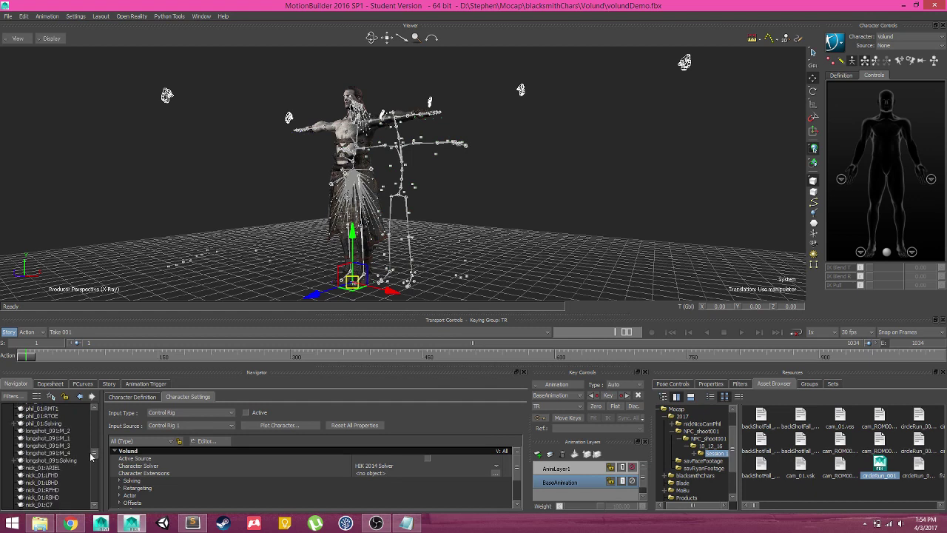
{"action": "left_click", "coordinate": [73, 461], "text": "shift"}
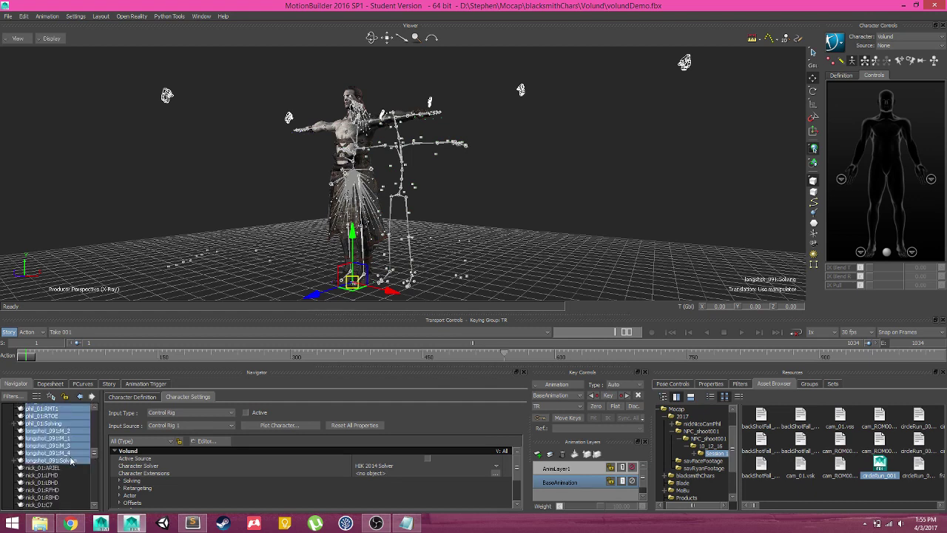
{"action": "scroll", "coordinate": [74, 472], "scroll_direction": "down", "scroll_amount": 6}
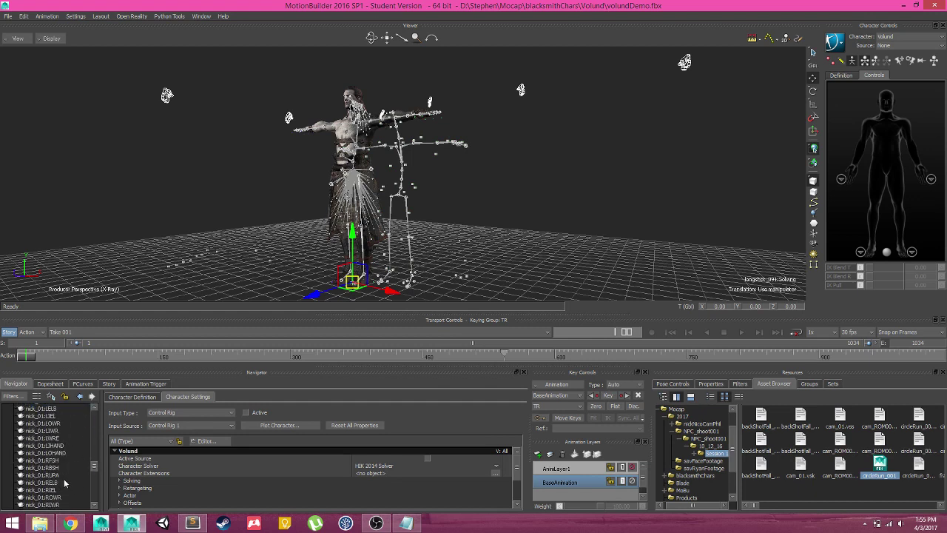
{"action": "scroll", "coordinate": [64, 481], "scroll_direction": "down", "scroll_amount": 6}
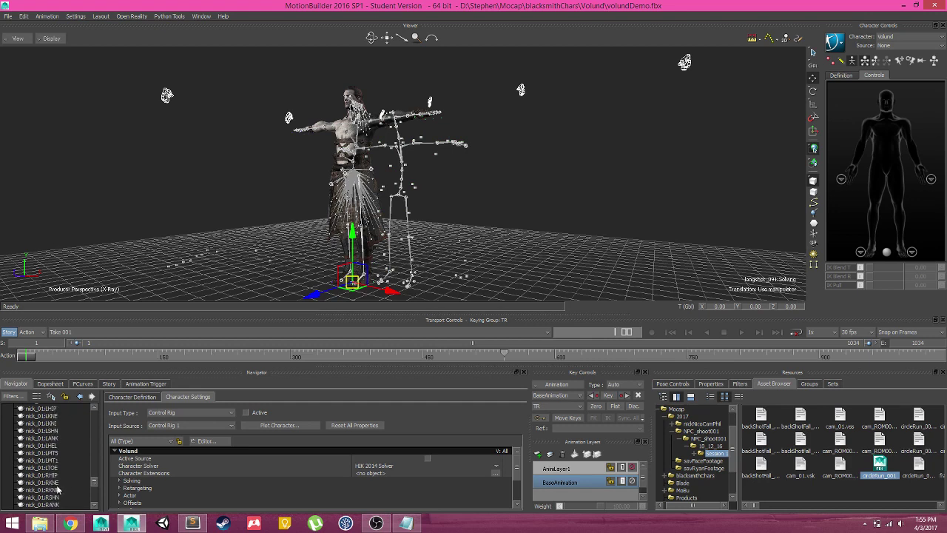
{"action": "scroll", "coordinate": [63, 490], "scroll_direction": "down", "scroll_amount": 1}
{"action": "left_click", "coordinate": [56, 491], "text": "shift"}
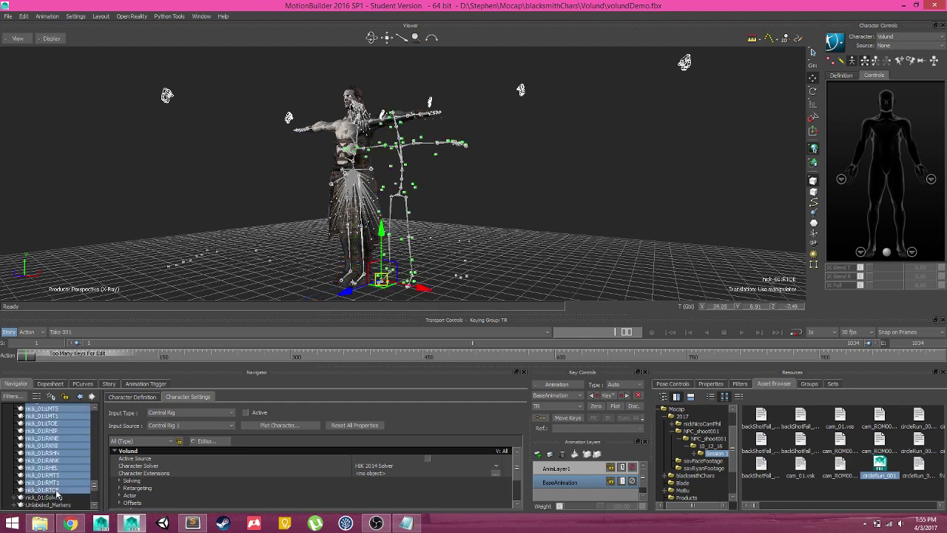
{"action": "left_click", "coordinate": [71, 505], "text": "shift"}
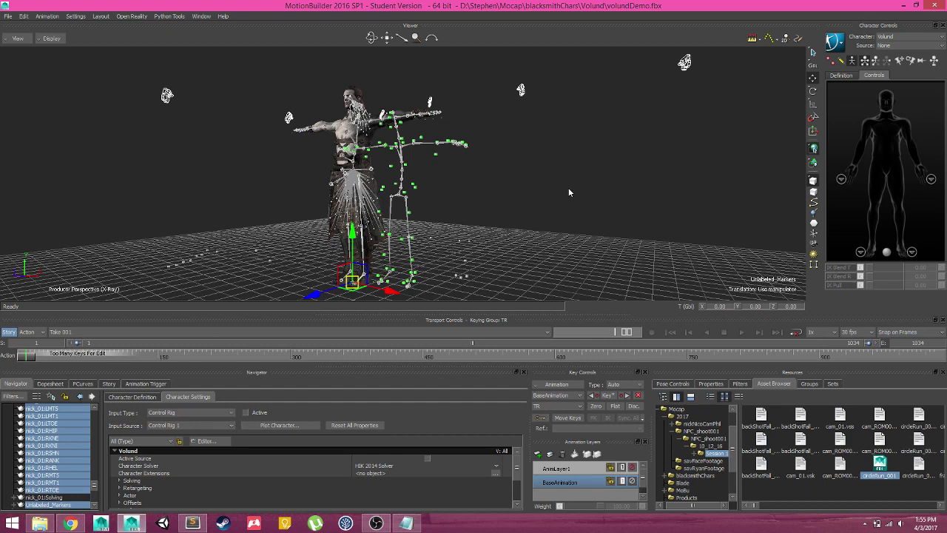
Select all branches of the chosen marker nodes and delete them
{"action": "right_click", "coordinate": [49, 429]}
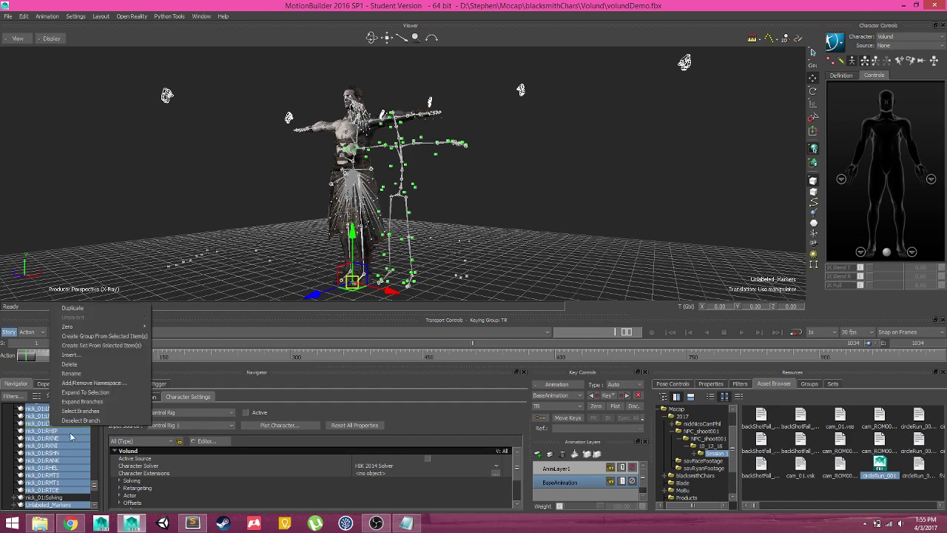
{"action": "left_click", "coordinate": [116, 412]}
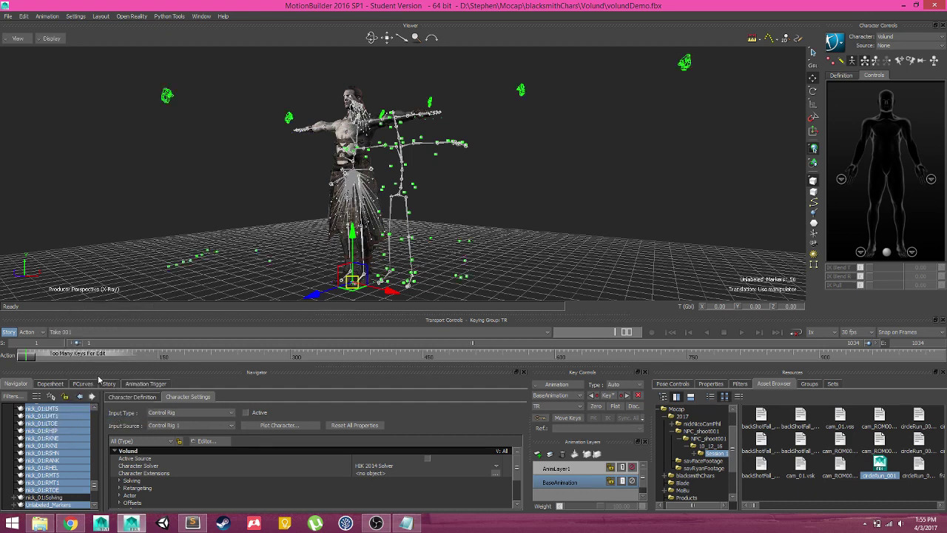
{"action": "scroll", "coordinate": [62, 486], "scroll_direction": "down", "scroll_amount": 1}
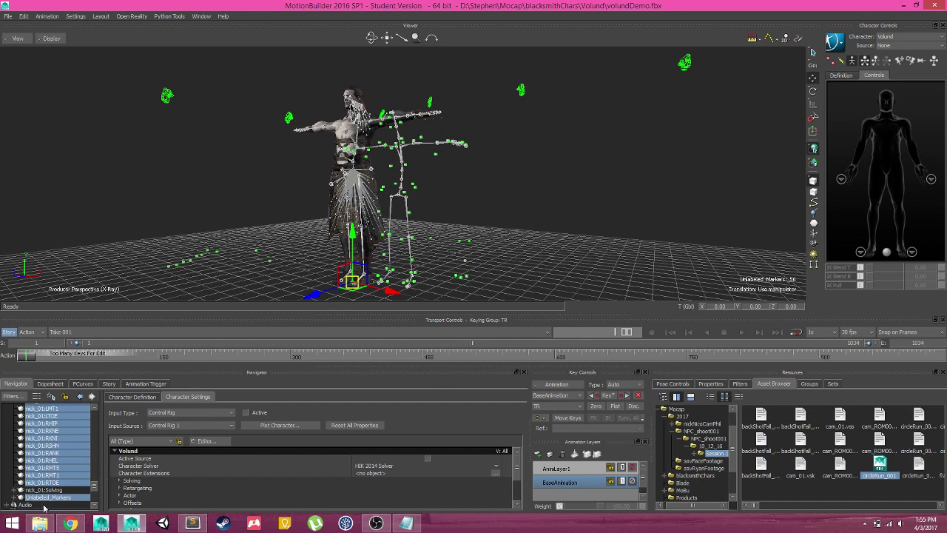
{"action": "right_click", "coordinate": [35, 424]}
{"action": "left_click", "coordinate": [76, 358]}
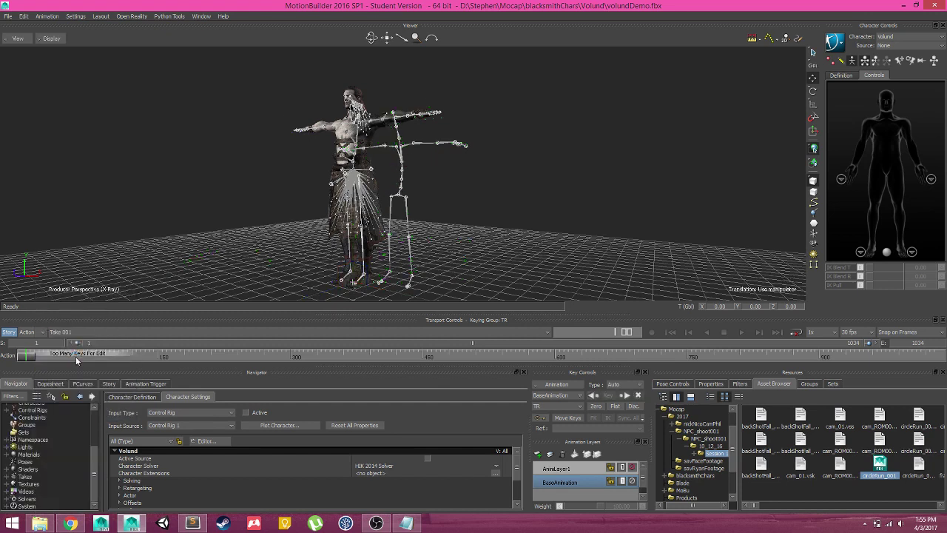
{"action": "left_click_drag", "start_coordinate": [463, 293], "coordinate": [444, 207], "text": "ctrl+shift"}
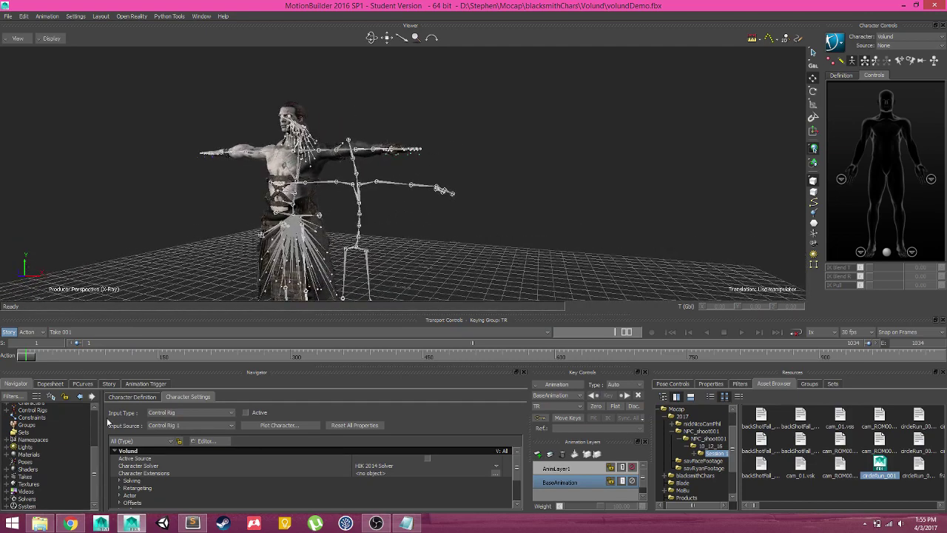
{"action": "scroll", "coordinate": [95, 424], "scroll_direction": "up", "scroll_amount": 3}
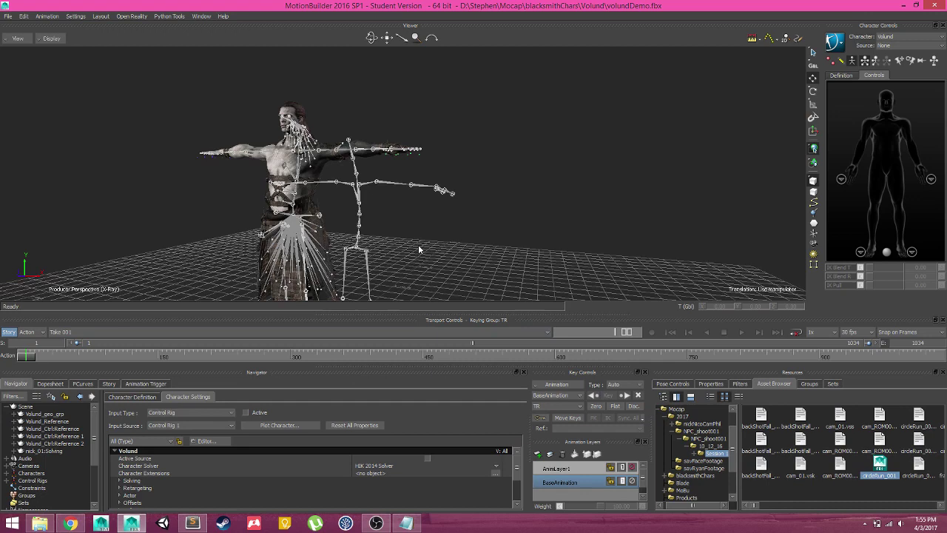
{"action": "left_click_drag", "start_coordinate": [419, 249], "coordinate": [378, 255], "text": "ctrl"}
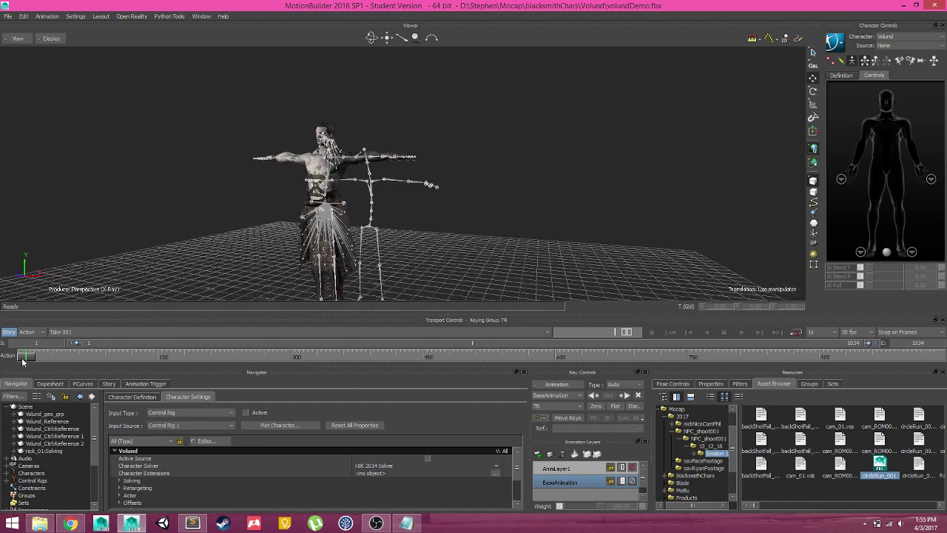
{"action": "left_click_drag", "start_coordinate": [23, 360], "coordinate": [1, 355]}
{"action": "left_click_drag", "start_coordinate": [450, 210], "coordinate": [422, 151], "text": "ctrl+shift"}
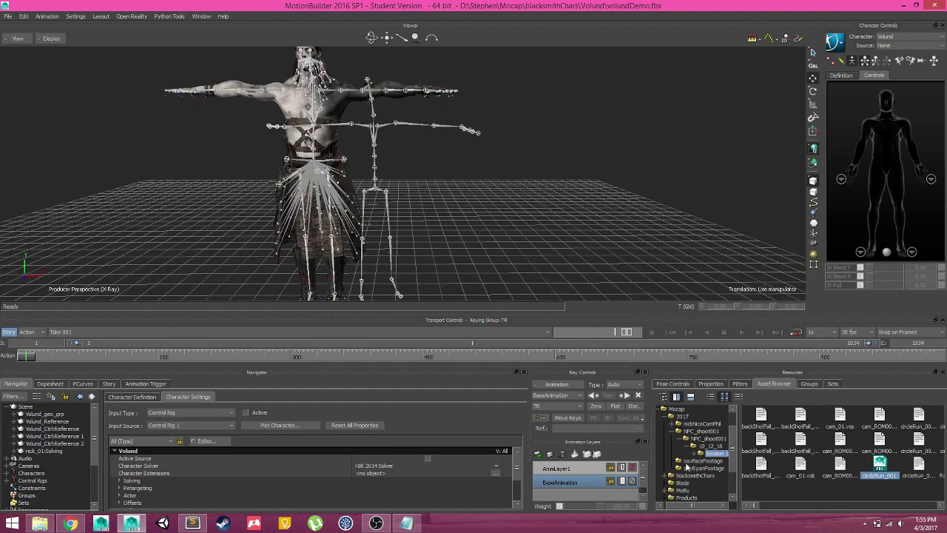
Apply the Templates > Characters Character template to the mocap skeleton's hips as a Biped
{"action": "scroll", "coordinate": [686, 467], "scroll_direction": "left", "scroll_amount": 1}
{"action": "left_click", "coordinate": [663, 412]}
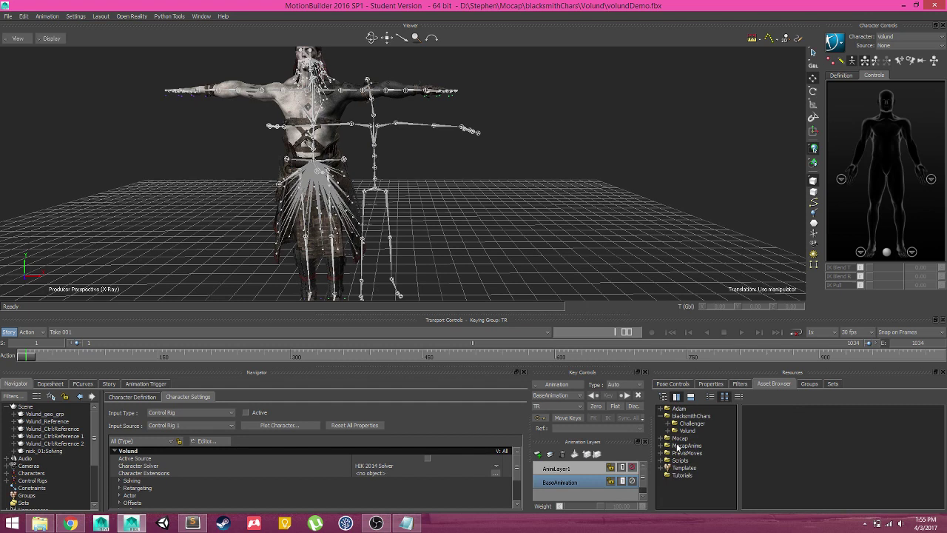
{"action": "left_click", "coordinate": [675, 469]}
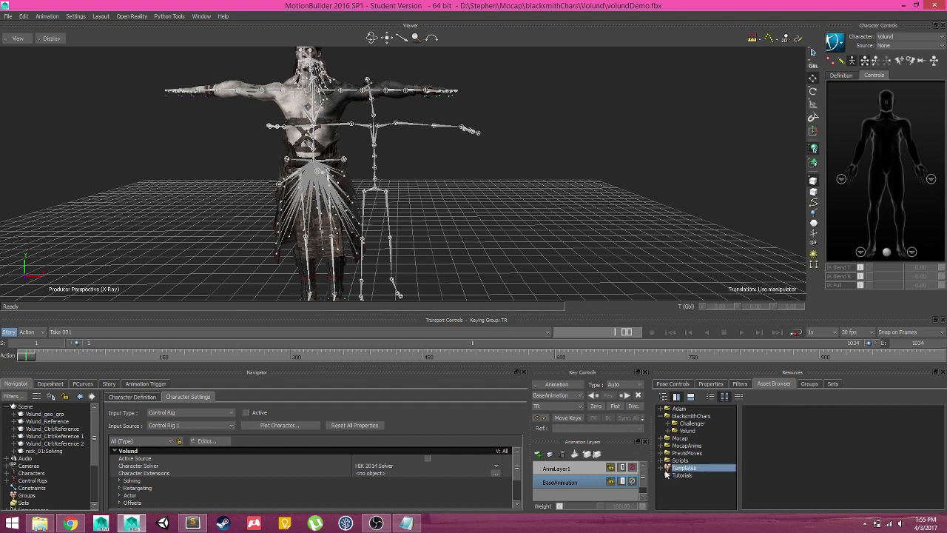
{"action": "left_click", "coordinate": [662, 469]}
{"action": "left_click", "coordinate": [696, 447]}
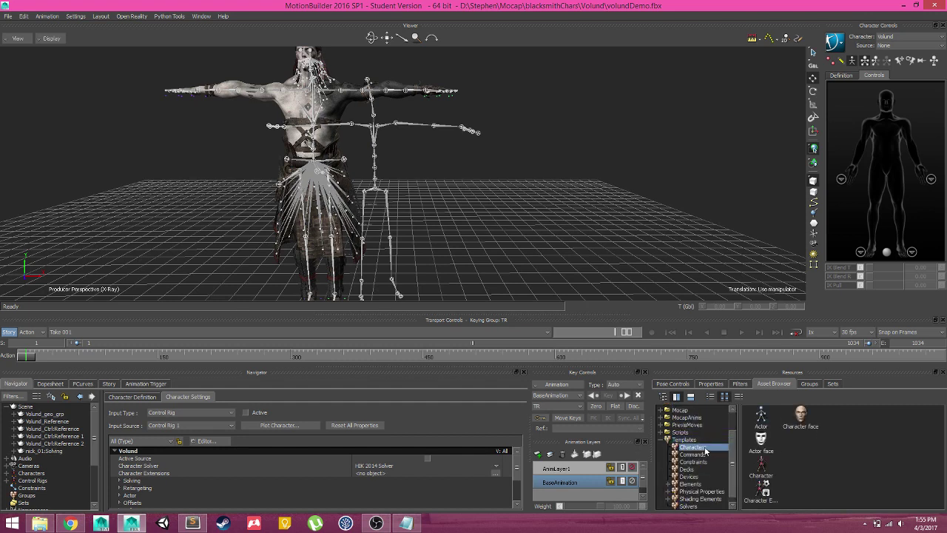
{"action": "left_click", "coordinate": [759, 465]}
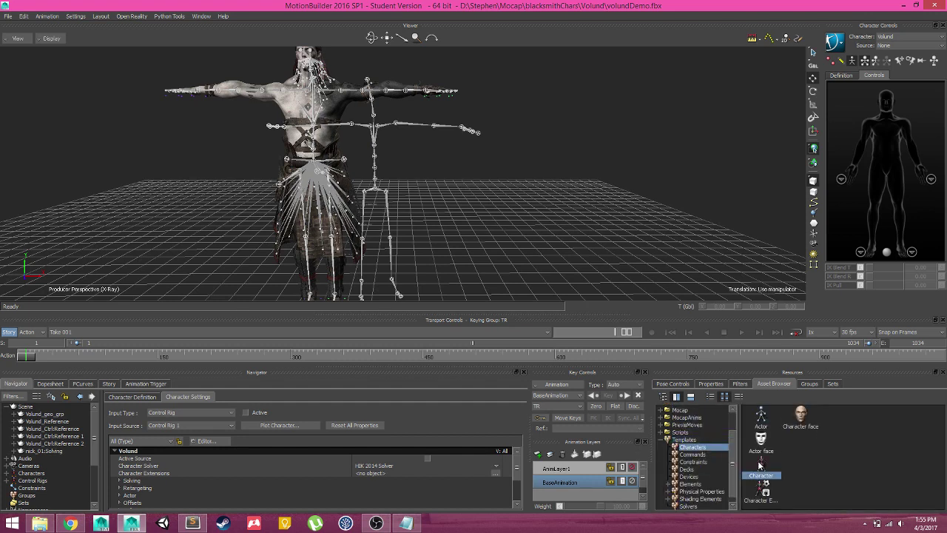
{"action": "left_click", "coordinate": [375, 189]}
{"action": "left_click_drag", "start_coordinate": [375, 190], "coordinate": [375, 191]}
{"action": "left_click", "coordinate": [430, 291]}
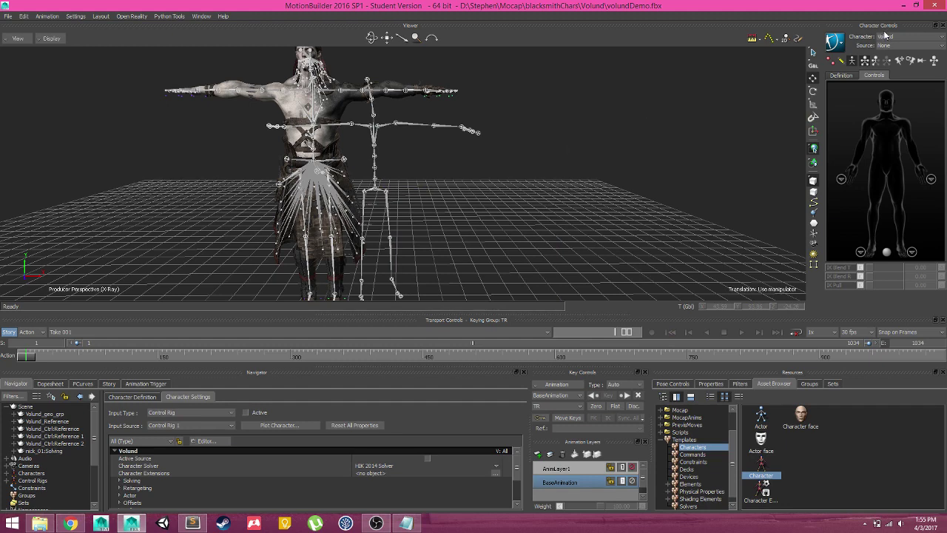
Make the new character current, rename it NickMocap, and scrub to frame 934
{"action": "left_click", "coordinate": [888, 44]}
{"action": "left_click", "coordinate": [902, 60]}
{"action": "left_click", "coordinate": [835, 42]}
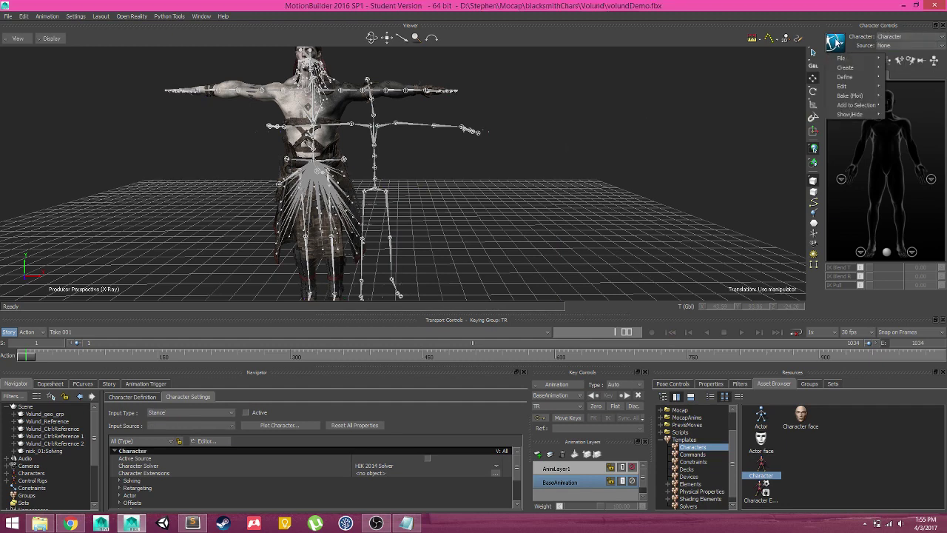
{"action": "mouse_move", "coordinate": [846, 97]}
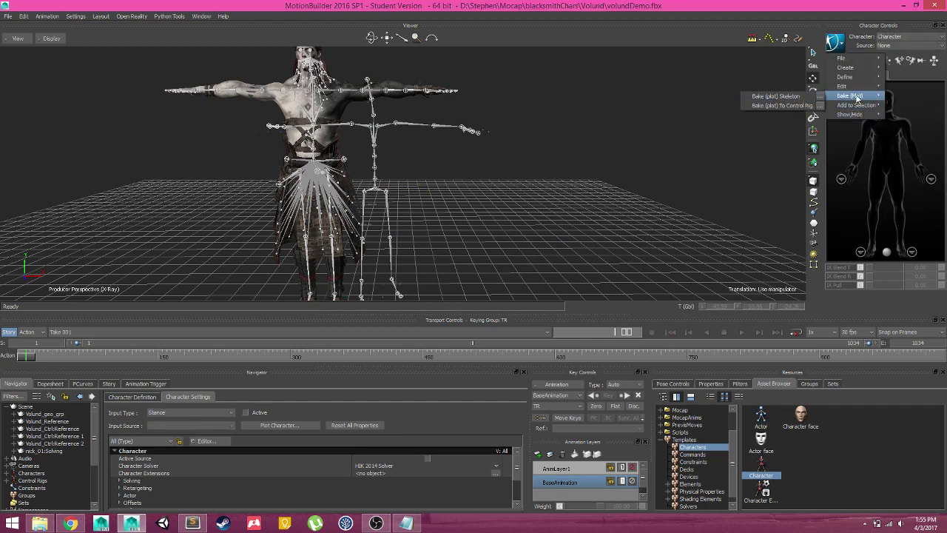
{"action": "mouse_move", "coordinate": [905, 97]}
{"action": "left_click", "coordinate": [851, 110]}
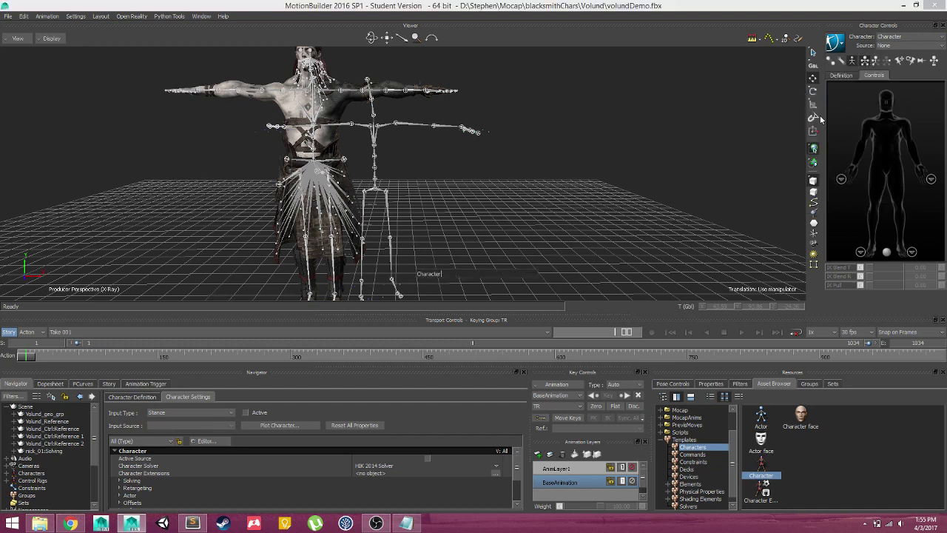
{"action": "type", "text": "NickMocap"}
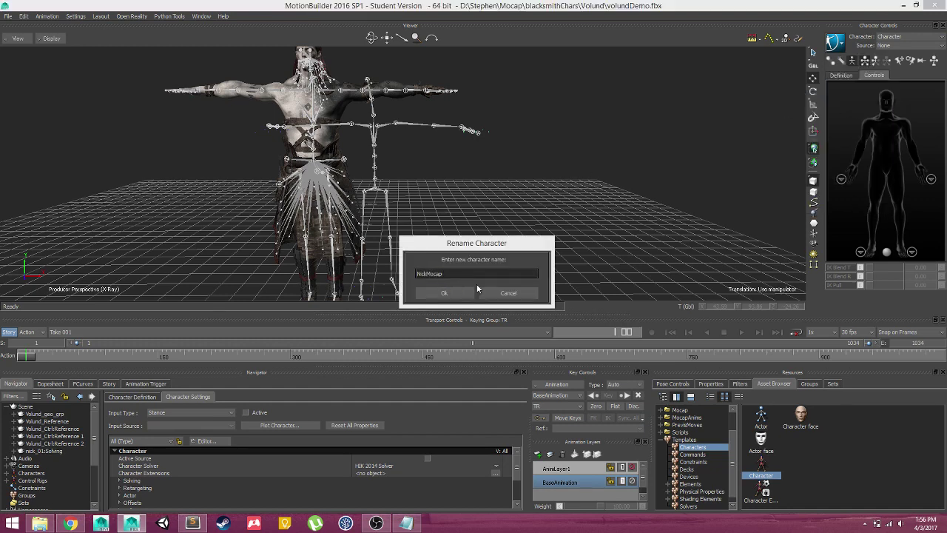
{"action": "left_click", "coordinate": [442, 294]}
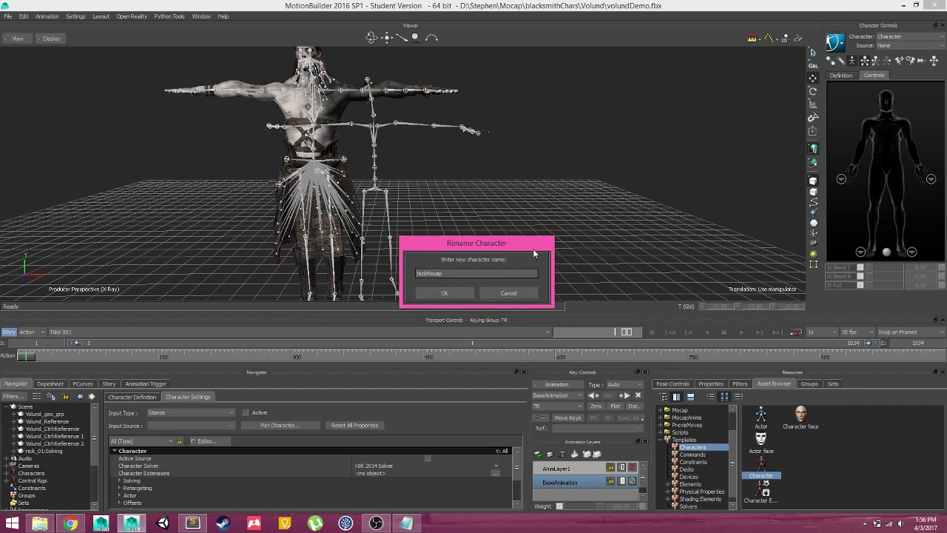
{"action": "left_click", "coordinate": [437, 295]}
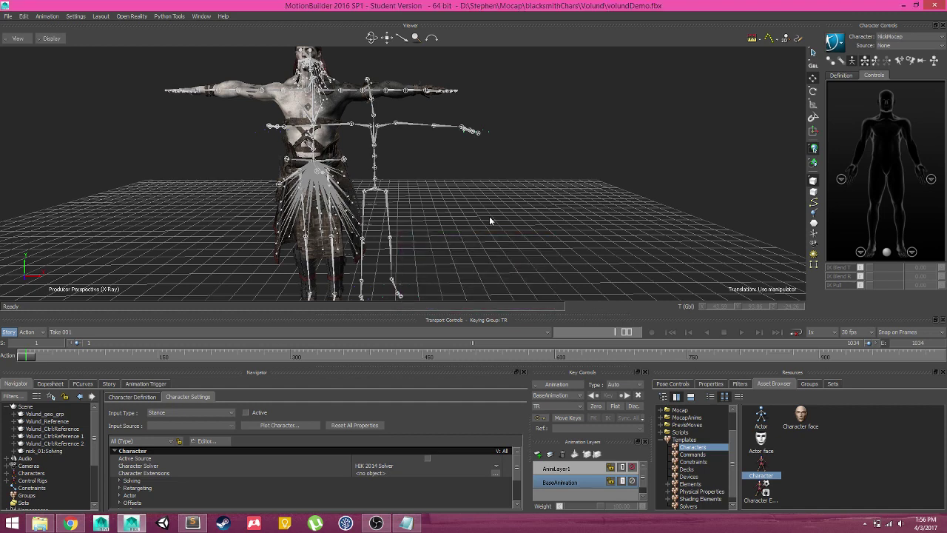
{"action": "scroll", "coordinate": [533, 158], "scroll_direction": "down", "scroll_amount": 3}
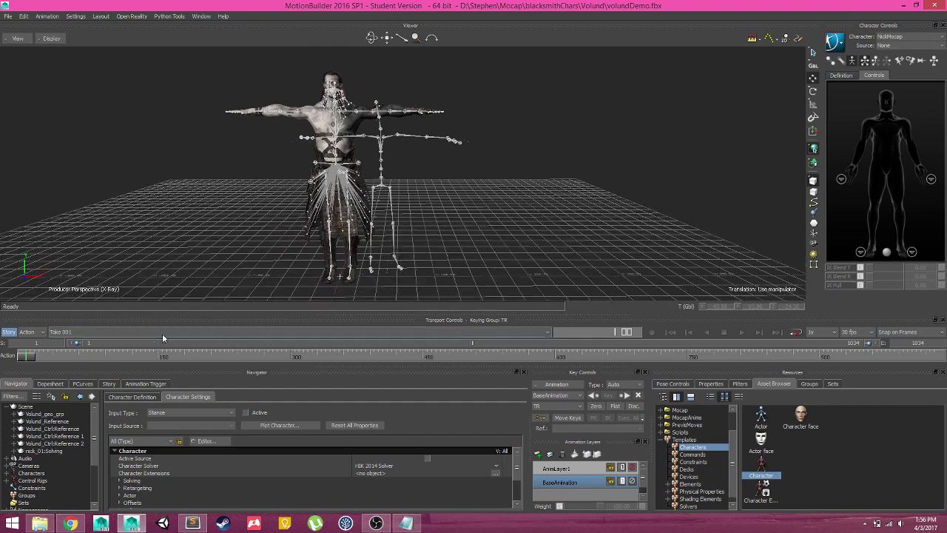
{"action": "mouse_move", "coordinate": [26, 362]}
{"action": "left_mouse_down"}
{"action": "mouse_move", "coordinate": [514, 334]}
{"action": "mouse_move", "coordinate": [864, 339]}
{"action": "mouse_move", "coordinate": [26, 344]}
{"action": "left_mouse_up"}
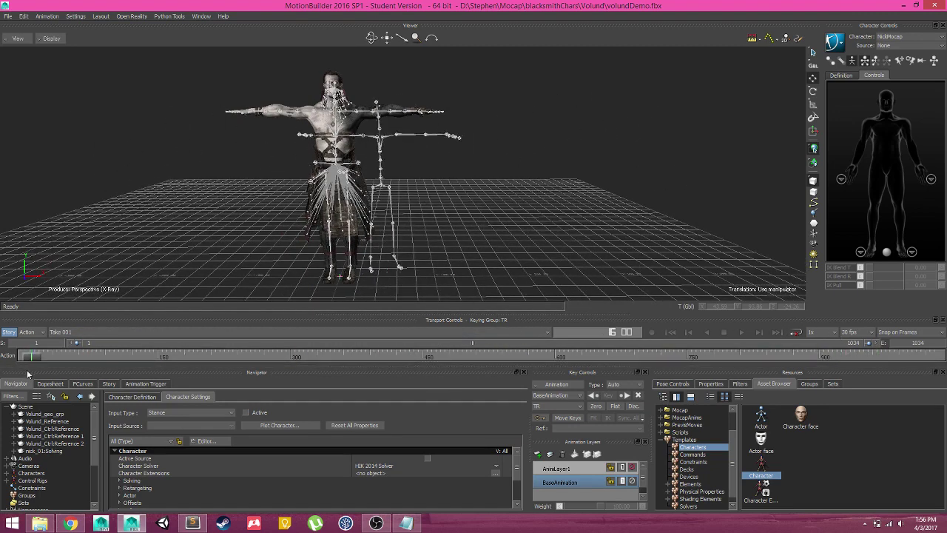
Review NickMocap's skeleton definition mapping, then switch the current character to Volund
{"action": "left_click", "coordinate": [841, 74]}
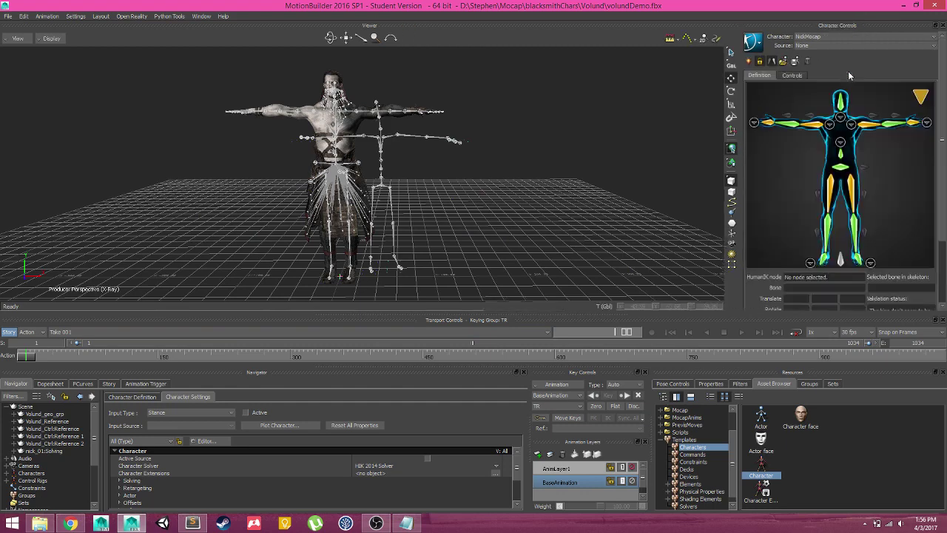
{"action": "left_click", "coordinate": [842, 166]}
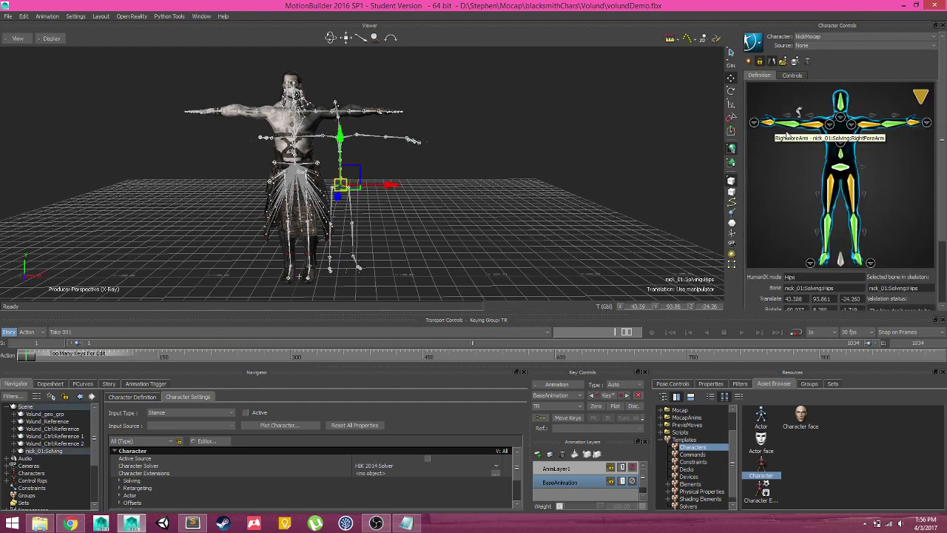
{"action": "scroll", "coordinate": [466, 179], "scroll_direction": "up", "scroll_amount": 2}
{"action": "scroll", "coordinate": [465, 176], "scroll_direction": "up", "scroll_amount": 1}
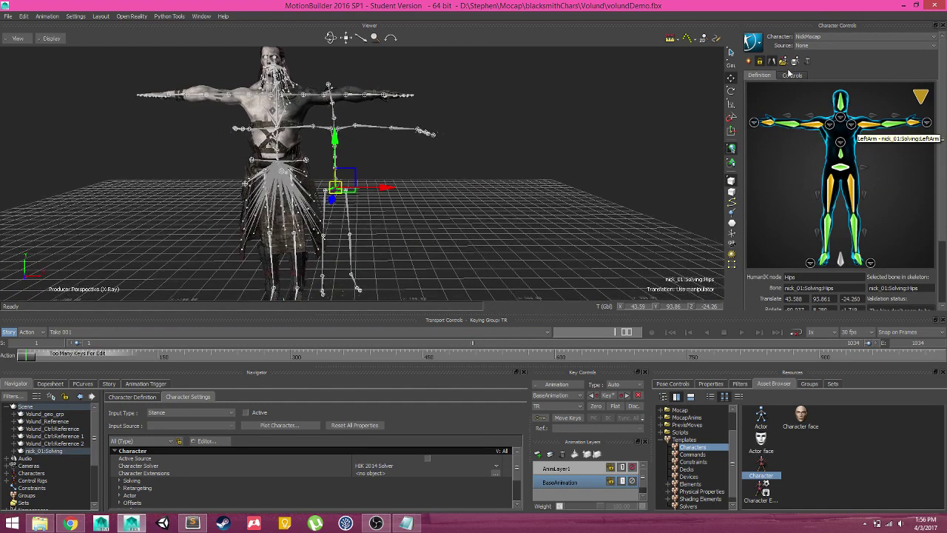
{"action": "left_click", "coordinate": [842, 37]}
{"action": "left_click", "coordinate": [828, 50]}
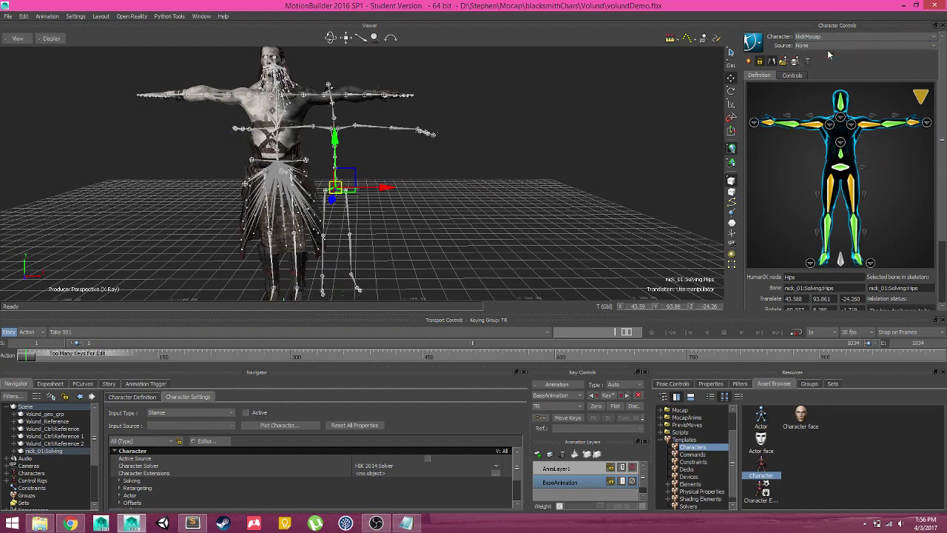
{"action": "scroll", "coordinate": [499, 184], "scroll_direction": "down", "scroll_amount": 3}
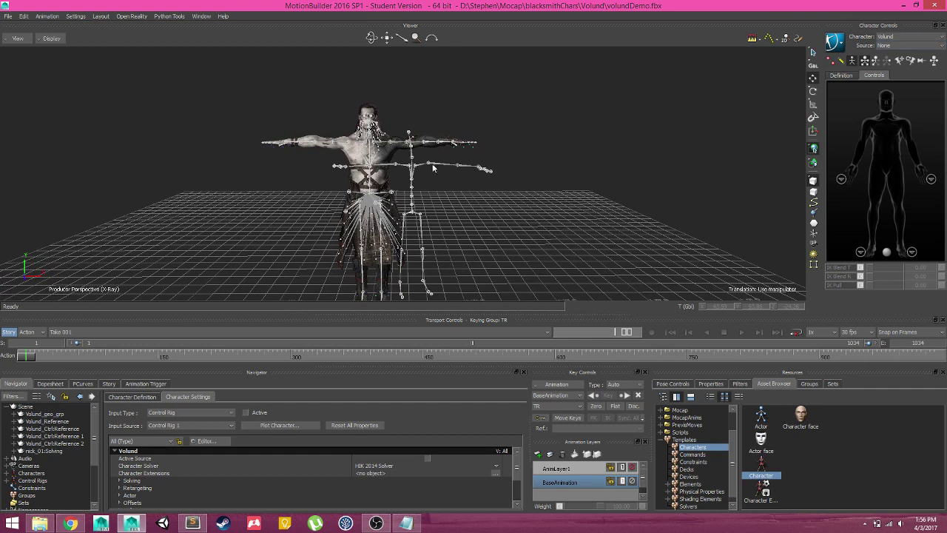
Set Volund's input source to NickMocap, preview the run, then return to the first frame
{"action": "left_click", "coordinate": [899, 46]}
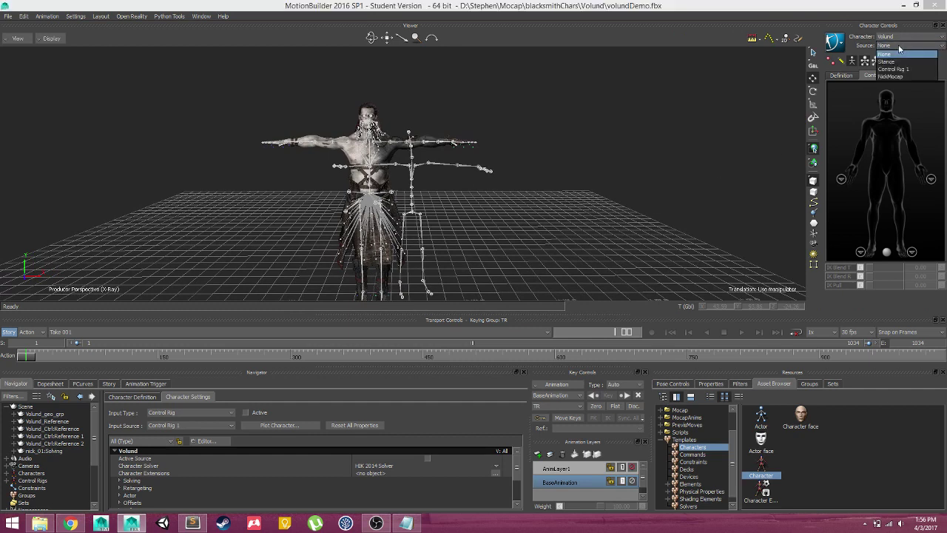
{"action": "left_click", "coordinate": [802, 28]}
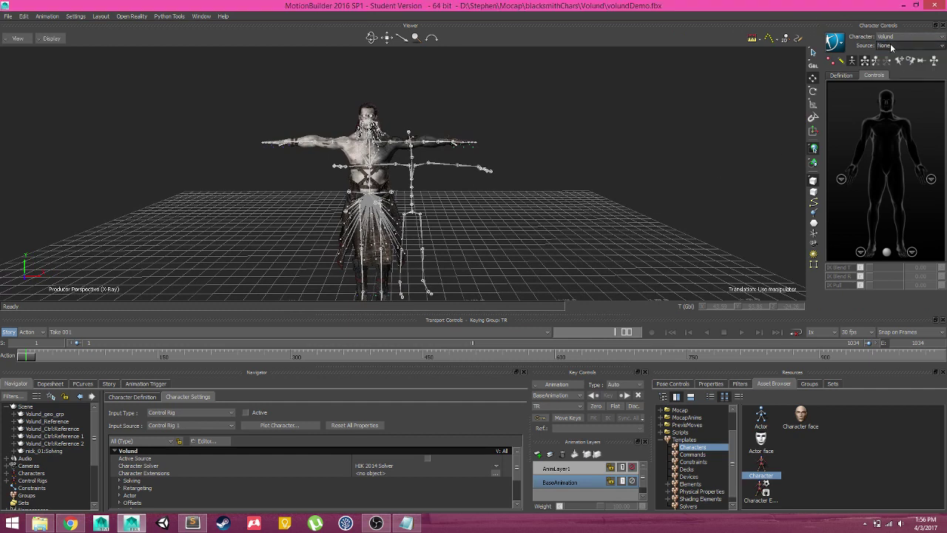
{"action": "left_click", "coordinate": [892, 46]}
{"action": "left_click", "coordinate": [892, 76]}
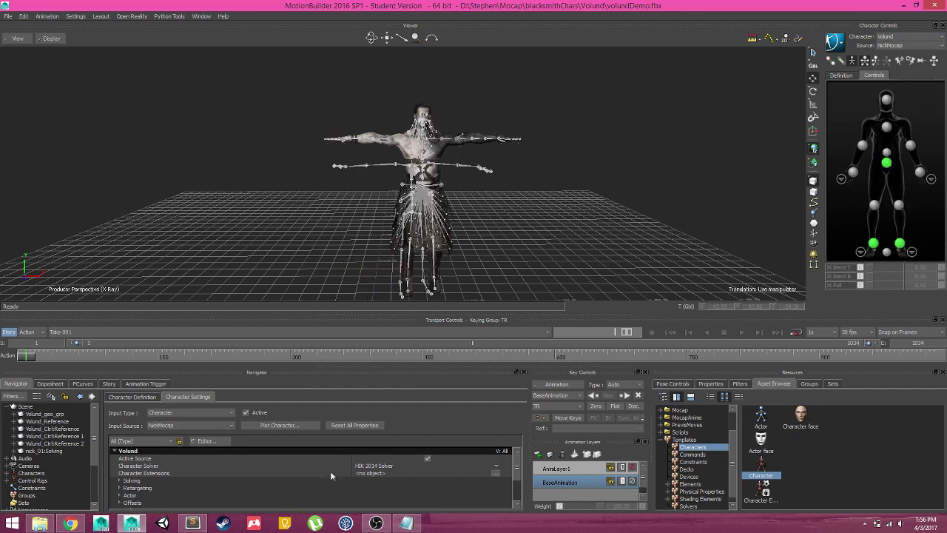
{"action": "left_click", "coordinate": [739, 333]}
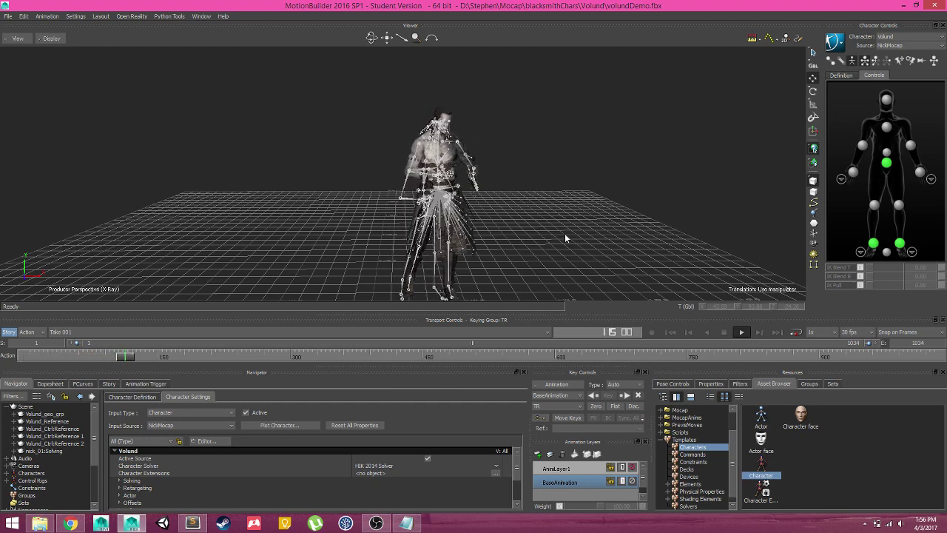
{"action": "key", "text": "ctrl+a"}
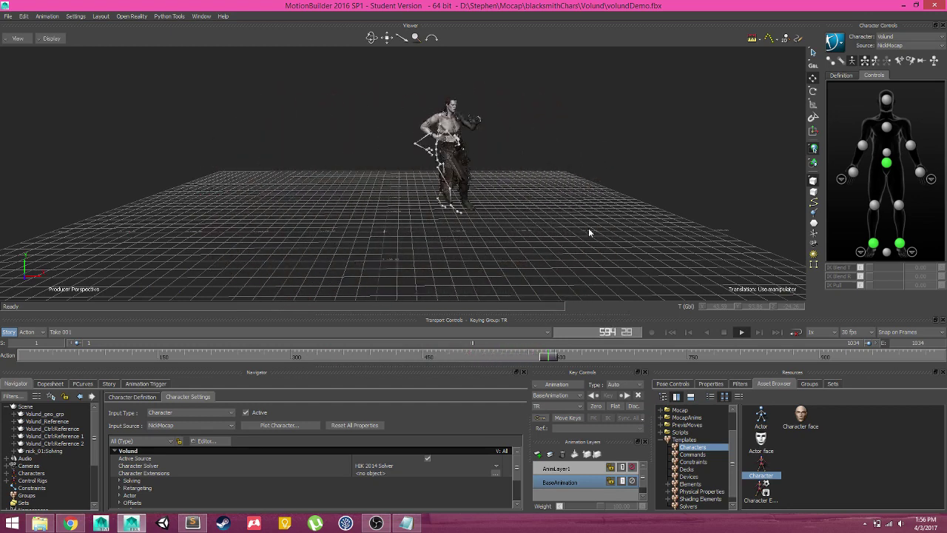
{"action": "left_click", "coordinate": [723, 333]}
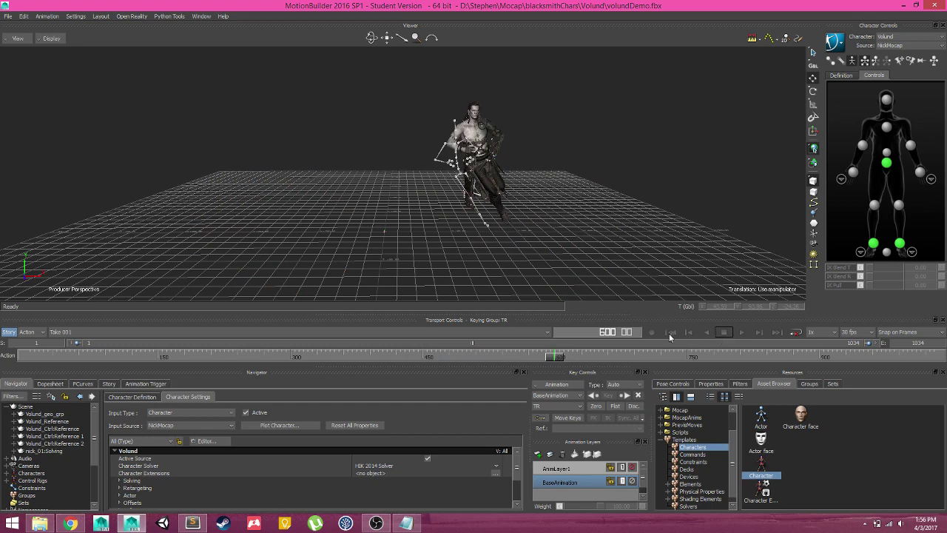
{"action": "left_click", "coordinate": [670, 332]}
Check the pose at frame 202, then bake the mocap to Volund's control rig
{"action": "scroll", "coordinate": [571, 183], "scroll_direction": "up", "scroll_amount": 5}
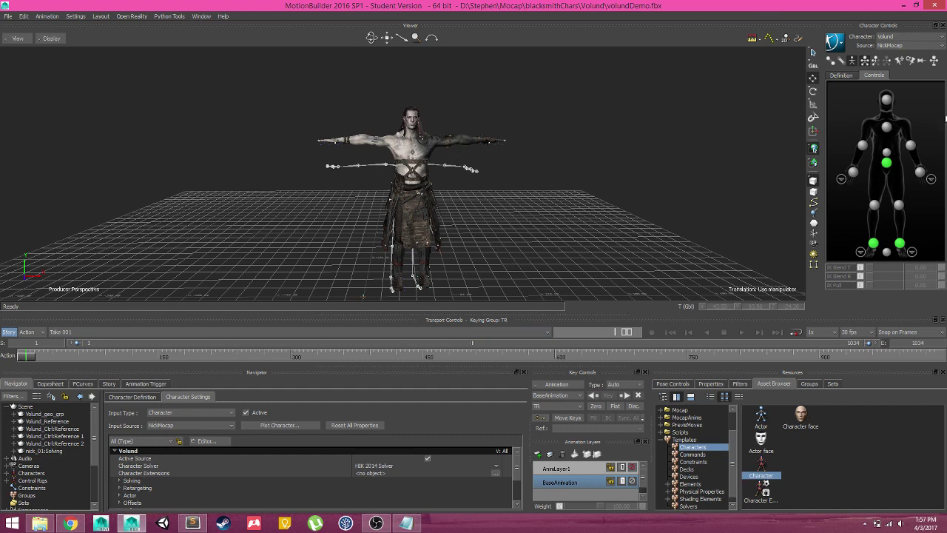
{"action": "mouse_move", "coordinate": [33, 358]}
{"action": "left_mouse_down"}
{"action": "mouse_move", "coordinate": [627, 349]}
{"action": "mouse_move", "coordinate": [26, 354]}
{"action": "left_mouse_up"}
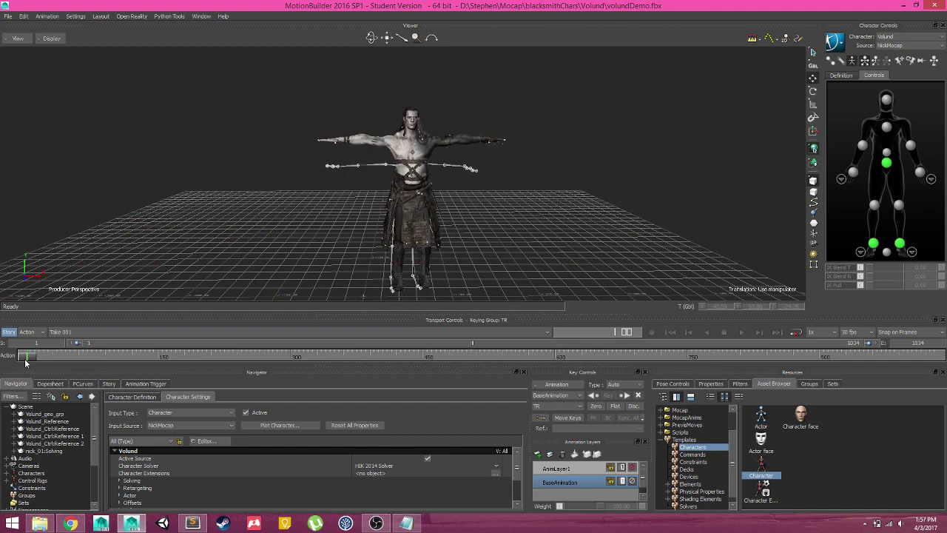
{"action": "left_click", "coordinate": [838, 43]}
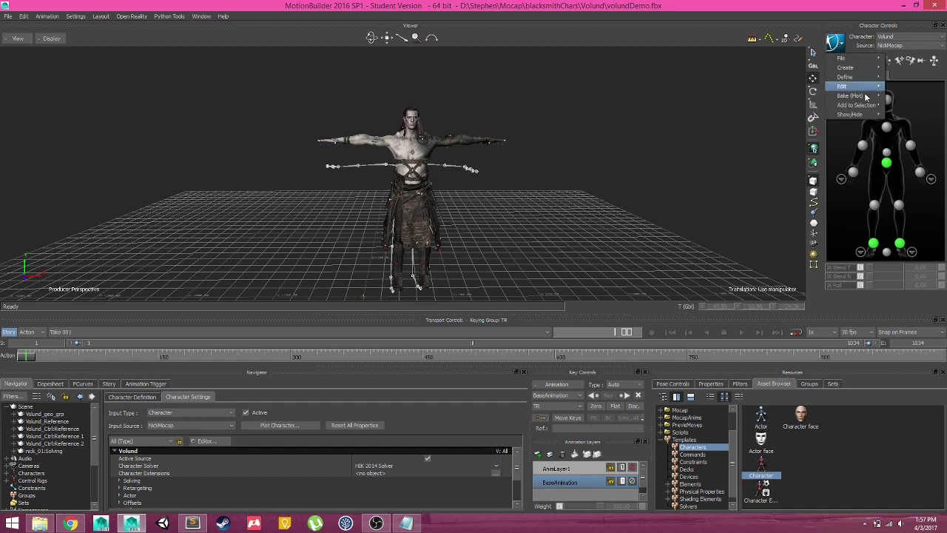
{"action": "mouse_move", "coordinate": [877, 100]}
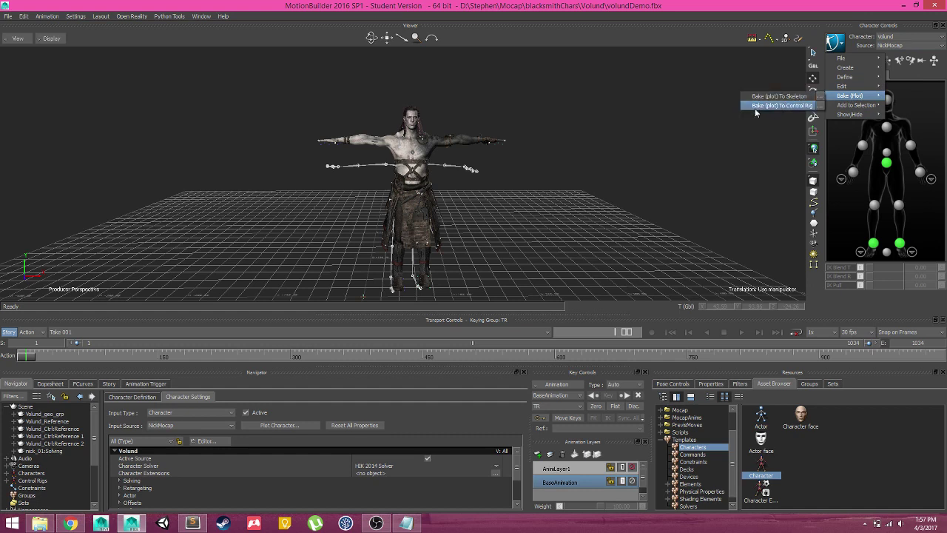
{"action": "left_click", "coordinate": [757, 104]}
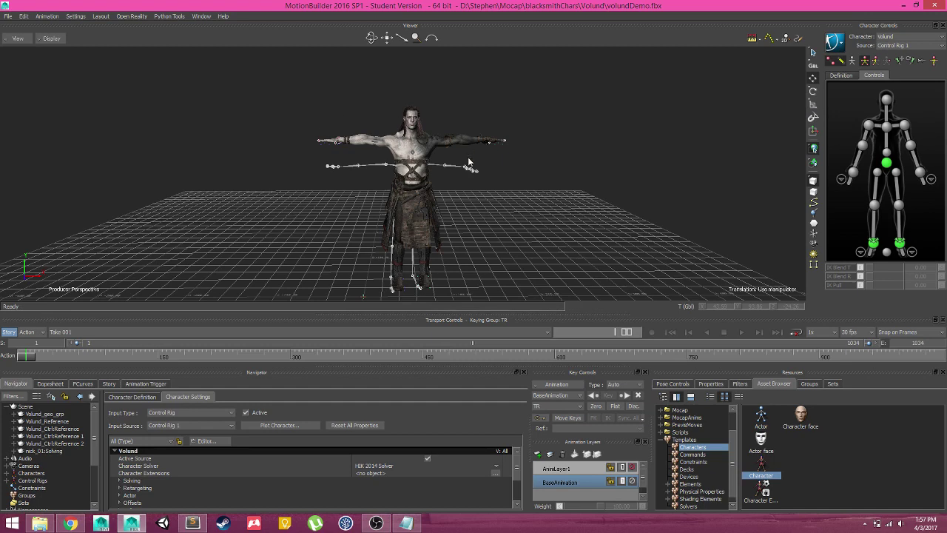
Enable X-Ray, scrub the baked animation, and select the chest effector to check its motion
{"action": "key", "text": "ctrl+x"}
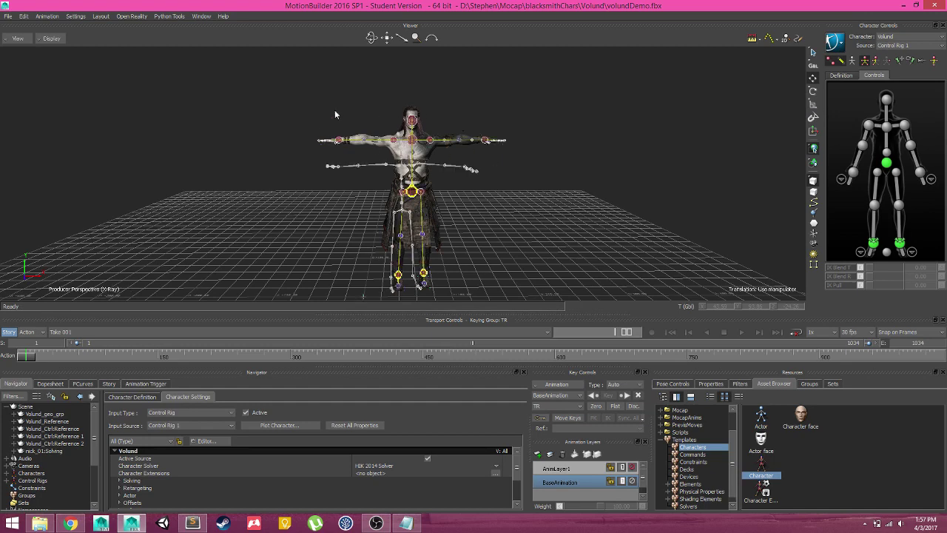
{"action": "scroll", "coordinate": [497, 187], "scroll_direction": "up", "scroll_amount": 3}
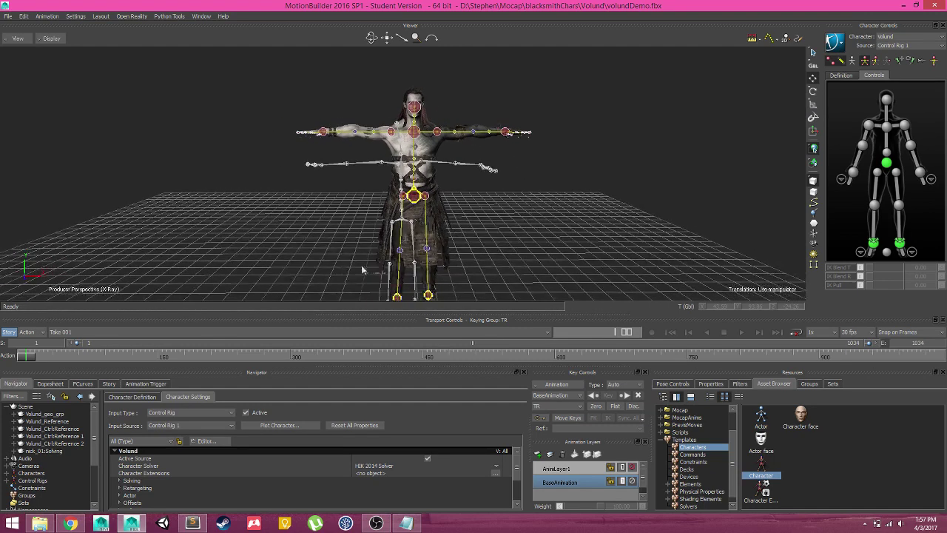
{"action": "left_click_drag", "start_coordinate": [27, 357], "coordinate": [326, 358]}
{"action": "left_click_drag", "start_coordinate": [412, 219], "coordinate": [436, 199]}
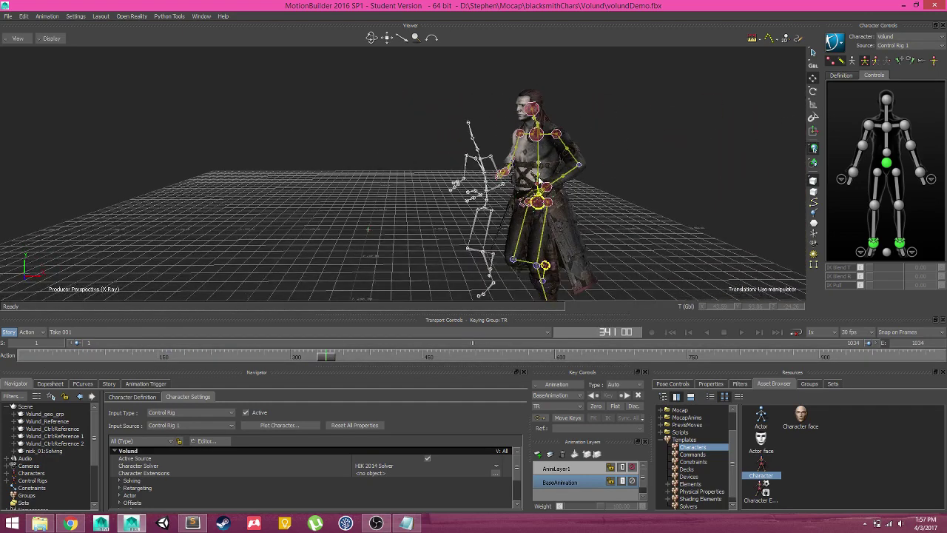
{"action": "left_click", "coordinate": [541, 135]}
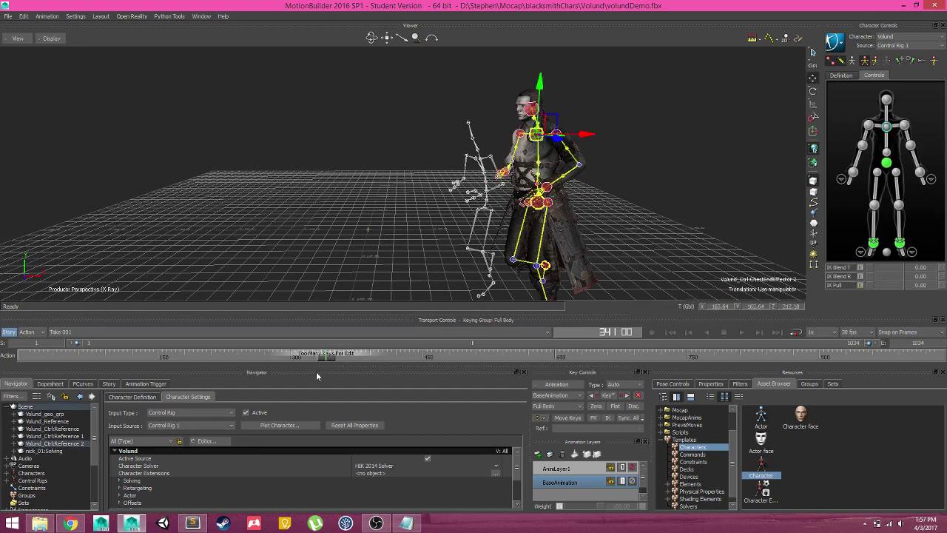
{"action": "left_click_drag", "start_coordinate": [326, 360], "coordinate": [300, 355]}
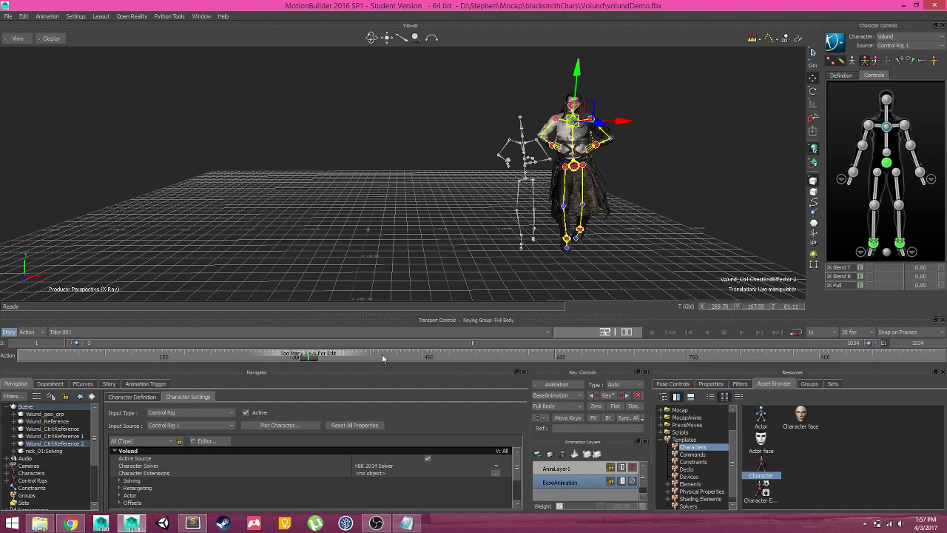
Show the chest effector's Lcl Translation and Rotation curves, fit them, and scrub to frame 537
{"action": "left_click", "coordinate": [81, 384]}
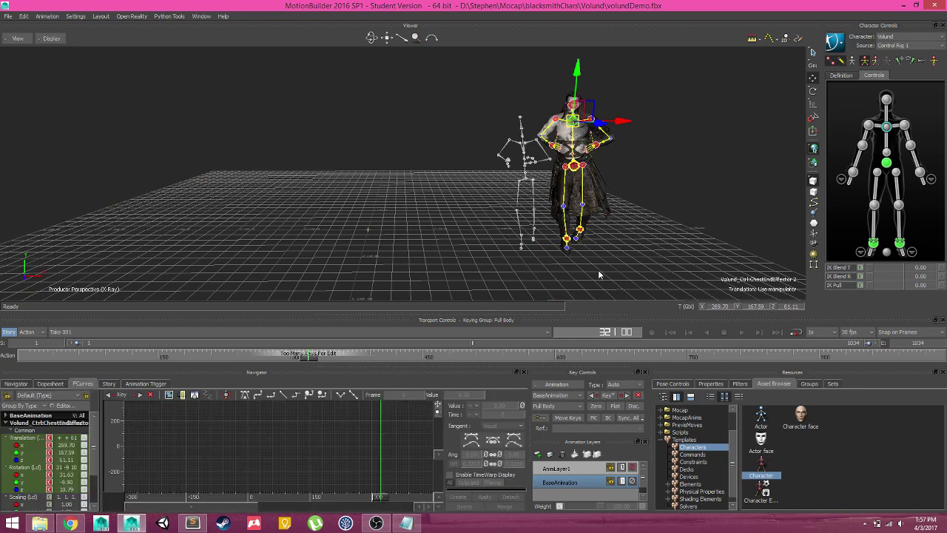
{"action": "scroll", "coordinate": [296, 459], "scroll_direction": "down", "scroll_amount": 3}
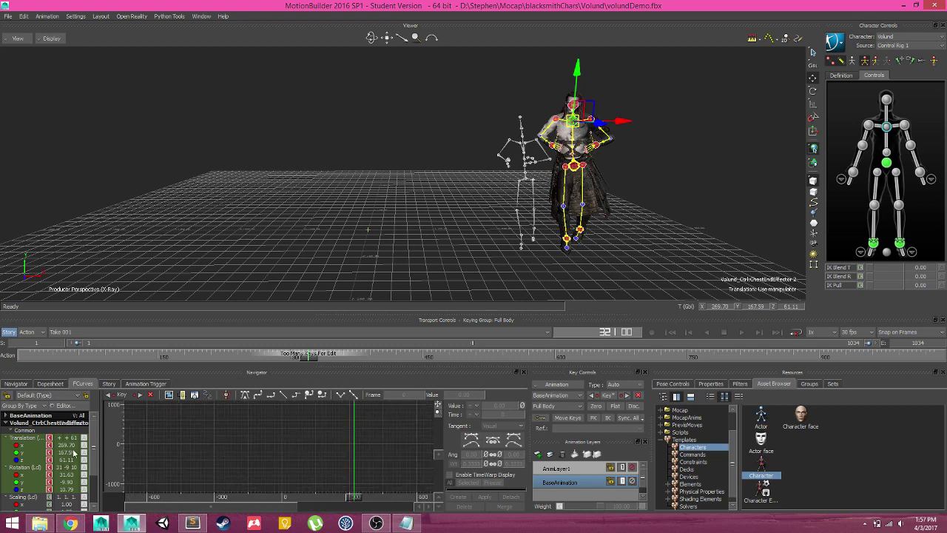
{"action": "left_click", "coordinate": [43, 437]}
{"action": "scroll", "coordinate": [218, 446], "scroll_direction": "up", "scroll_amount": 5}
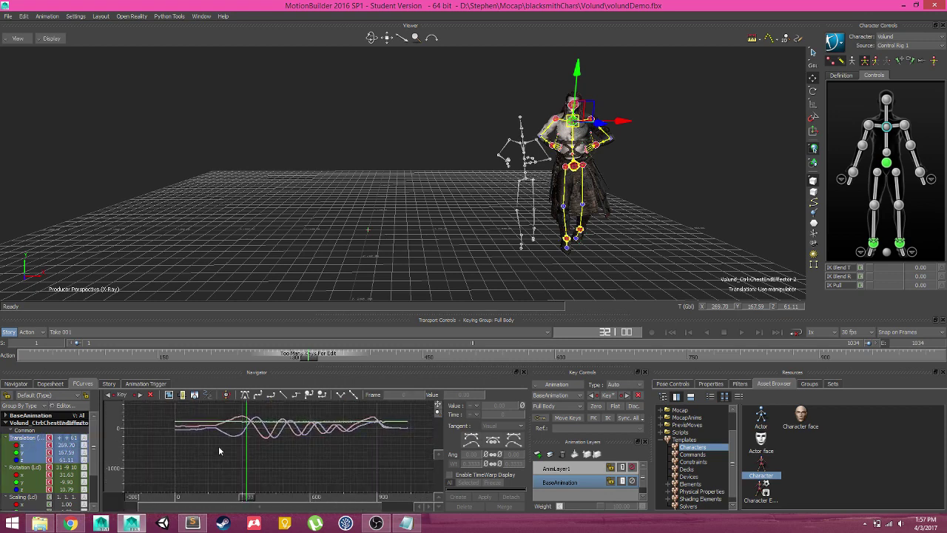
{"action": "left_click", "coordinate": [26, 468]}
{"action": "scroll", "coordinate": [296, 453], "scroll_direction": "down", "scroll_amount": 2}
{"action": "left_click_drag", "start_coordinate": [295, 454], "coordinate": [318, 414], "text": "ctrl"}
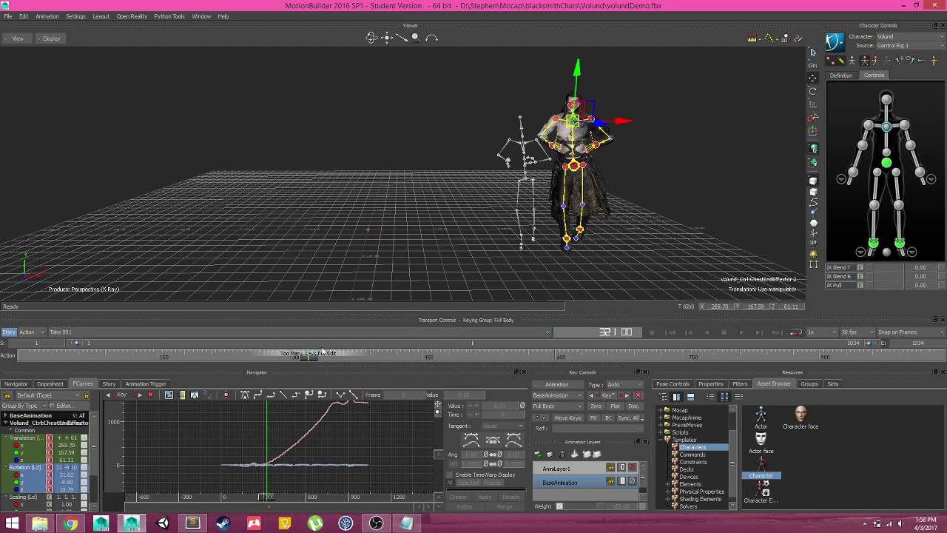
{"action": "left_click_drag", "start_coordinate": [313, 357], "coordinate": [499, 356]}
Make AnimLayer1 current, select the hips and left elbow effectors, and inspect around frame 407
{"action": "left_click", "coordinate": [569, 469]}
{"action": "scroll", "coordinate": [314, 236], "scroll_direction": "up", "scroll_amount": 3}
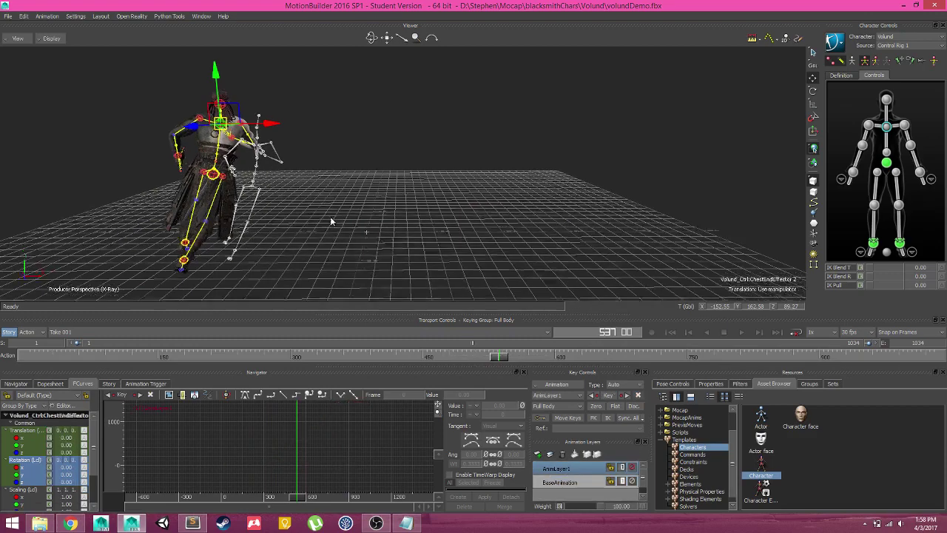
{"action": "left_click", "coordinate": [325, 200]}
{"action": "key", "text": "f"}
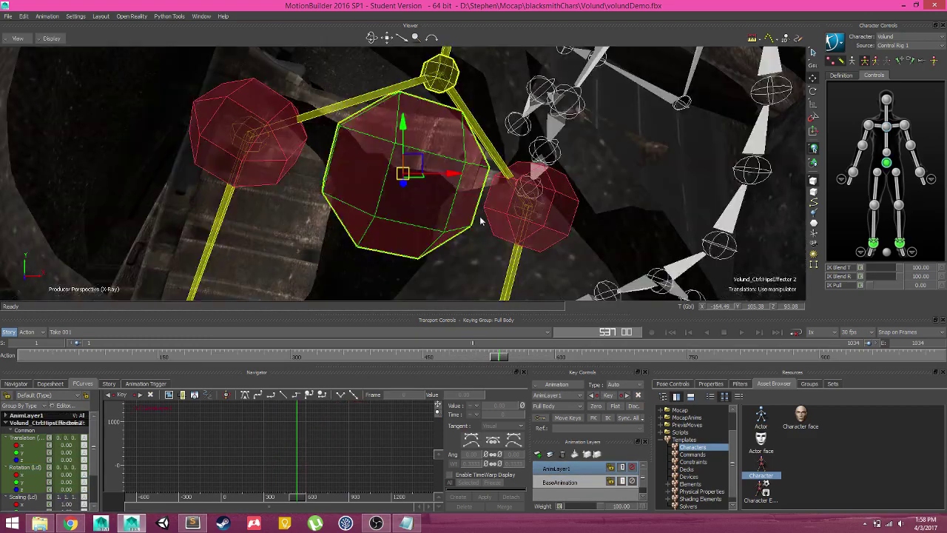
{"action": "scroll", "coordinate": [354, 215], "scroll_direction": "down", "scroll_amount": 1}
{"action": "scroll", "coordinate": [354, 215], "scroll_direction": "down", "scroll_amount": 8}
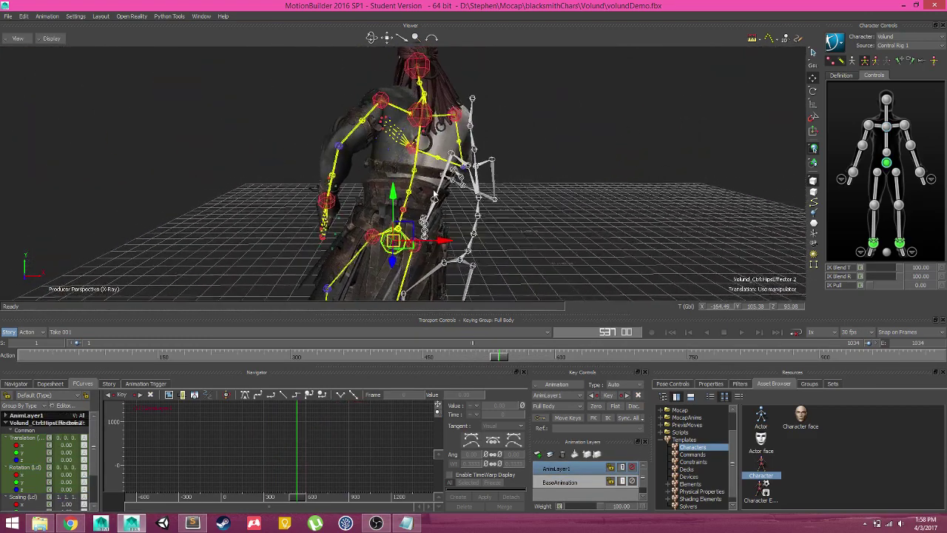
{"action": "left_click_drag", "start_coordinate": [482, 213], "coordinate": [457, 159], "text": "ctrl+shift"}
{"action": "left_click", "coordinate": [451, 157]}
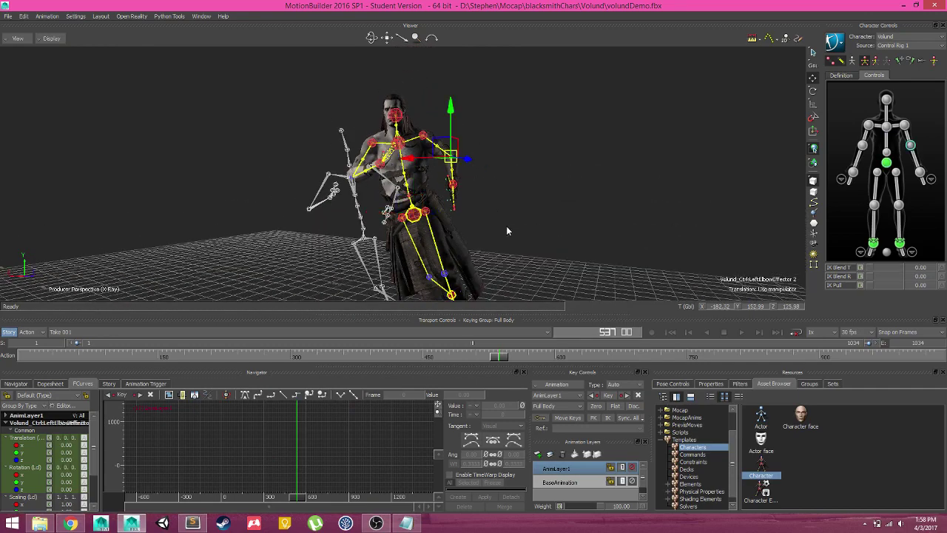
{"action": "left_click_drag", "start_coordinate": [506, 231], "coordinate": [517, 191], "text": "ctrl+shift"}
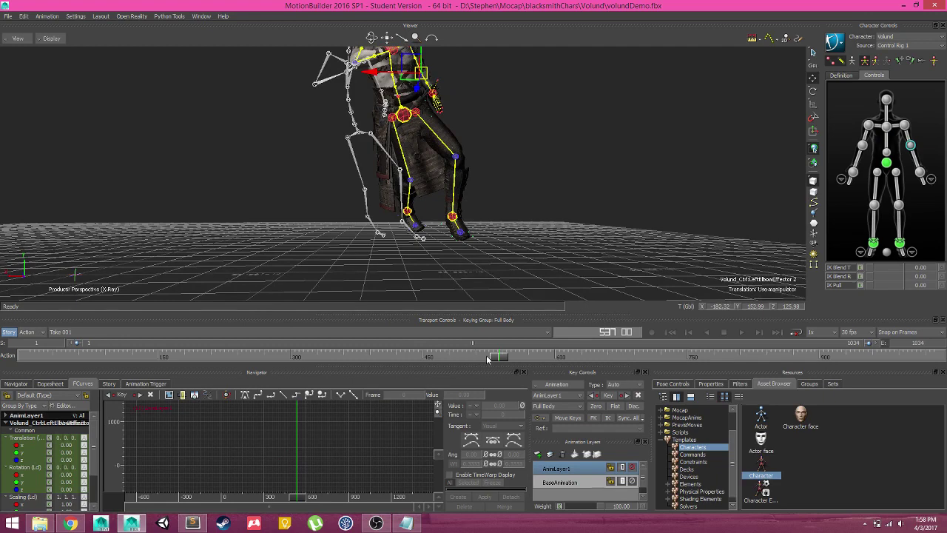
{"action": "left_click_drag", "start_coordinate": [487, 359], "coordinate": [383, 357]}
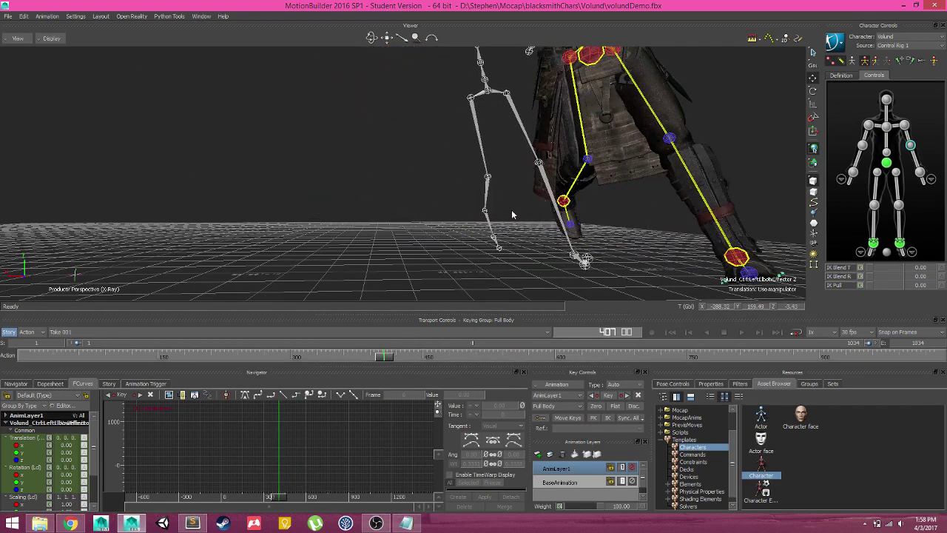
{"action": "left_click_drag", "start_coordinate": [512, 215], "coordinate": [513, 194], "text": "ctrl+shift"}
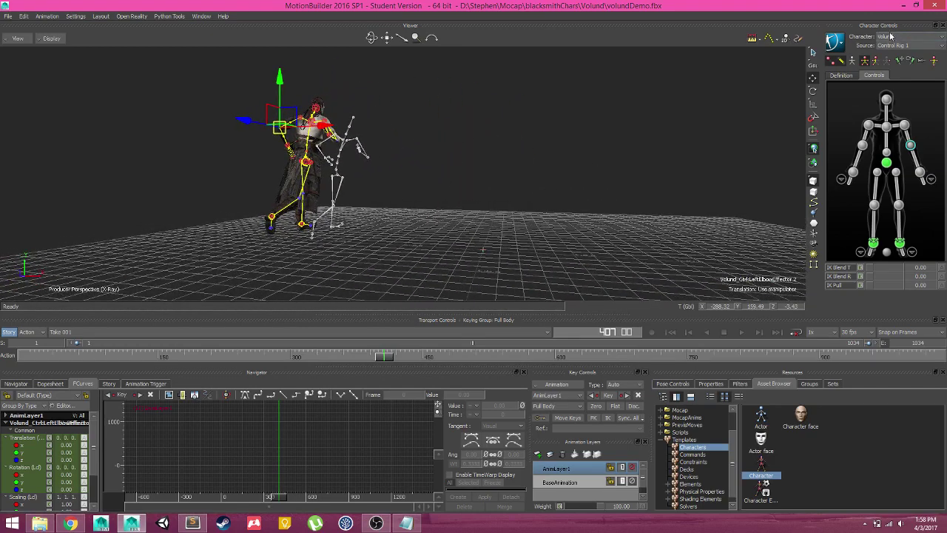
Set Volund's source to Control Rig 1, scrub the run, and show his Character Settings
{"action": "left_click", "coordinate": [892, 36]}
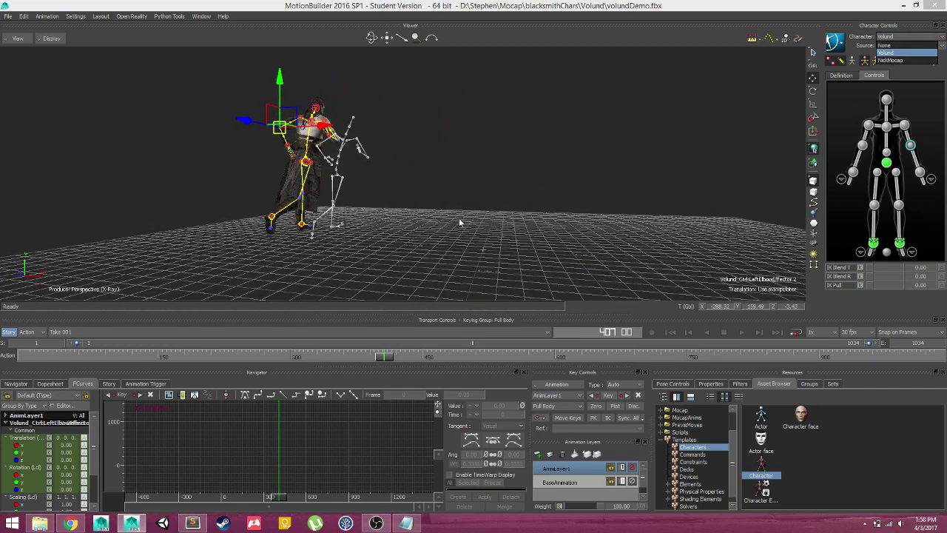
{"action": "left_click", "coordinate": [471, 147]}
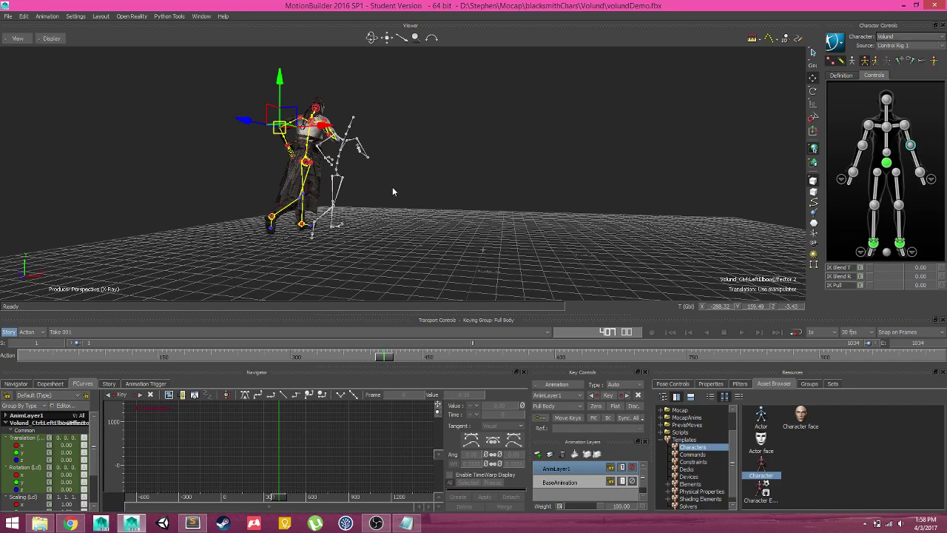
{"action": "left_click_drag", "start_coordinate": [386, 357], "coordinate": [22, 315]}
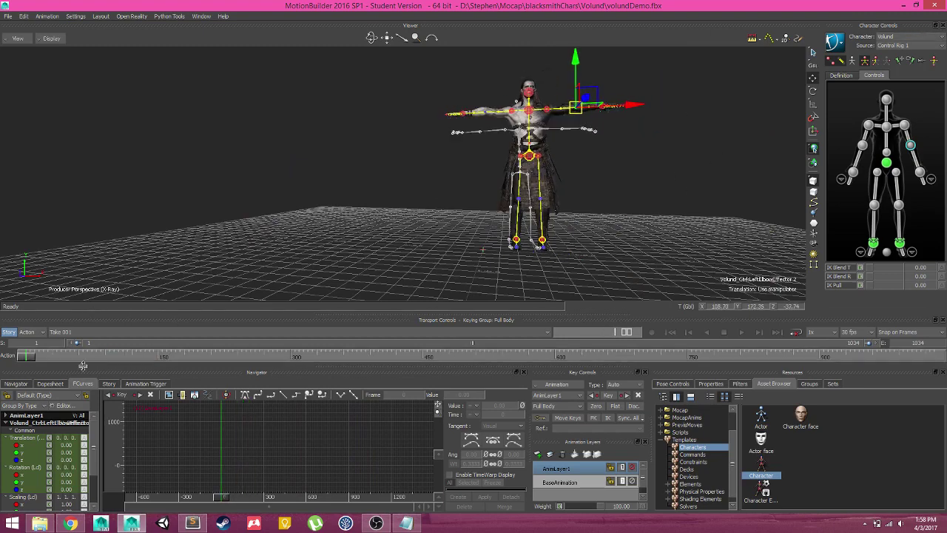
{"action": "left_click", "coordinate": [16, 384]}
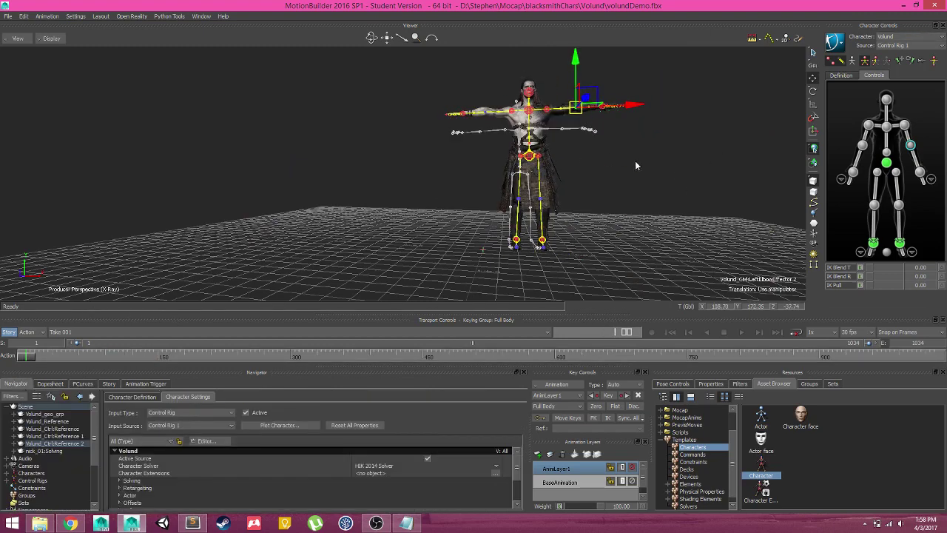
{"action": "left_click_drag", "start_coordinate": [635, 165], "coordinate": [745, 160]}
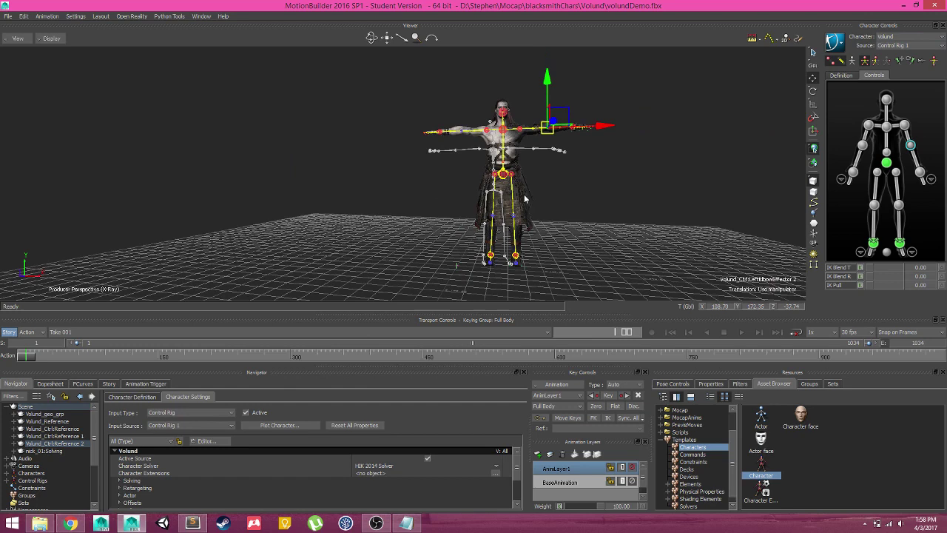
Switch to NickMocap, view its definition map, then set the current character to None
{"action": "left_click", "coordinate": [903, 36]}
{"action": "left_click", "coordinate": [904, 67]}
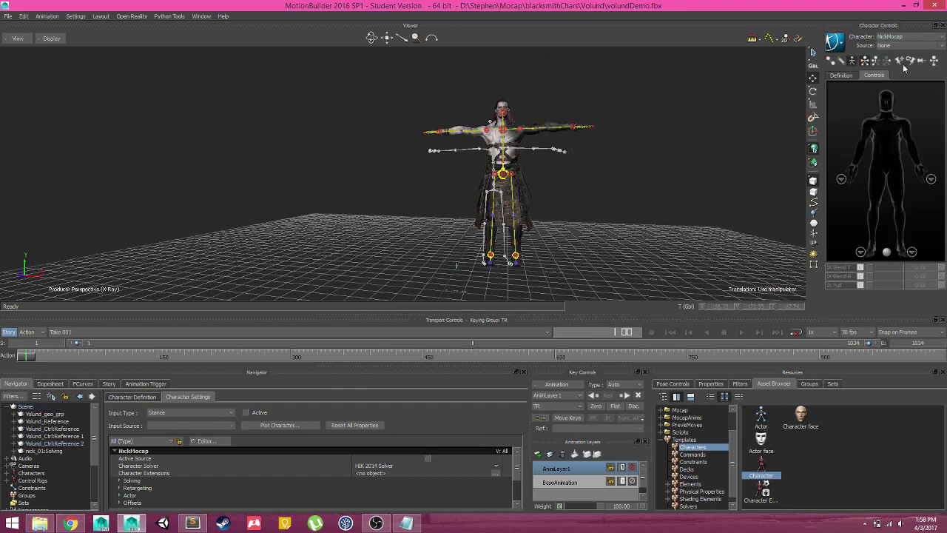
{"action": "left_click", "coordinate": [851, 76]}
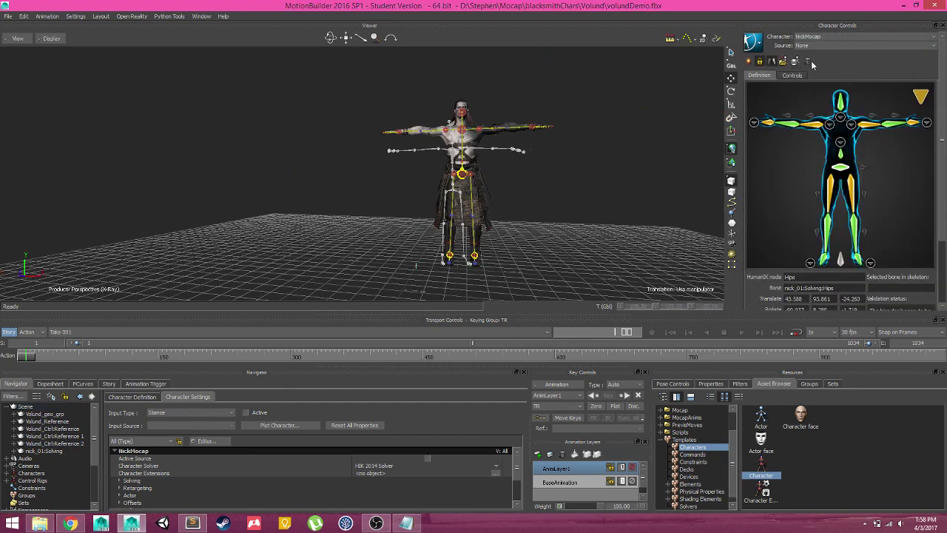
{"action": "left_click", "coordinate": [811, 64]}
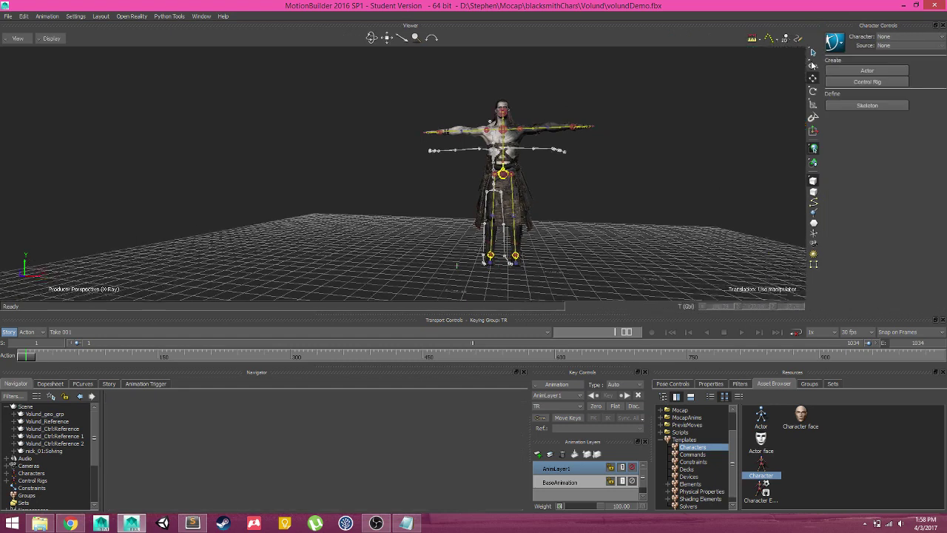
Select the whole nick_01:Solving branch in the Navigator and delete it
{"action": "left_click", "coordinate": [41, 451]}
{"action": "right_click", "coordinate": [41, 451]}
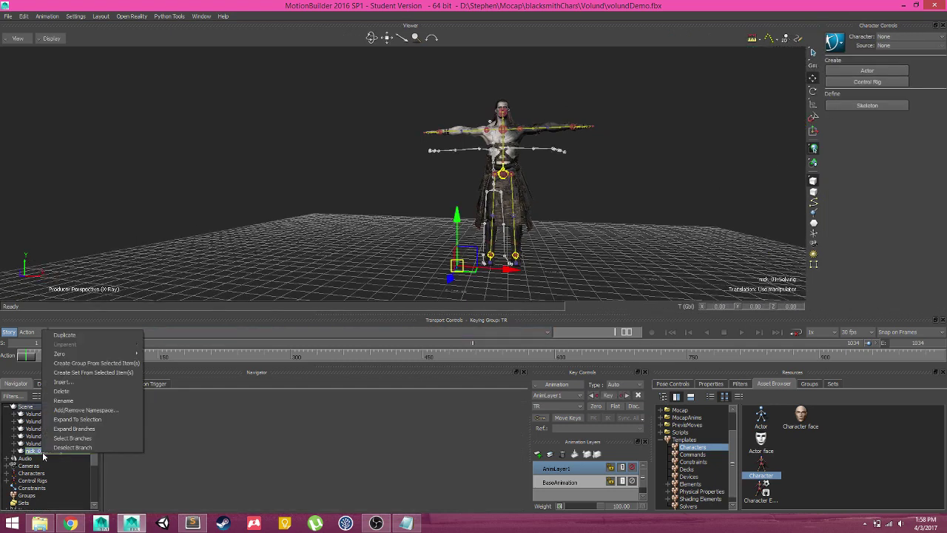
{"action": "left_click", "coordinate": [87, 438]}
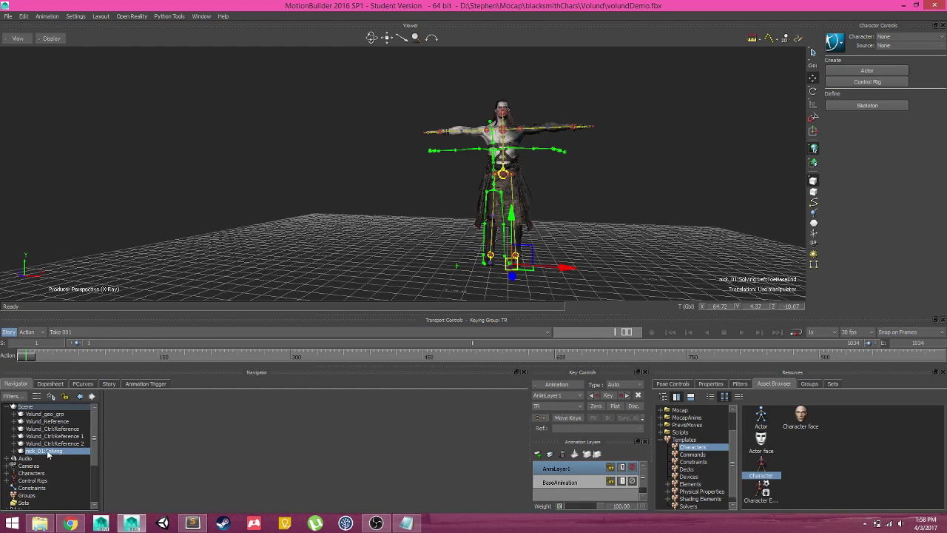
{"action": "right_click", "coordinate": [60, 453]}
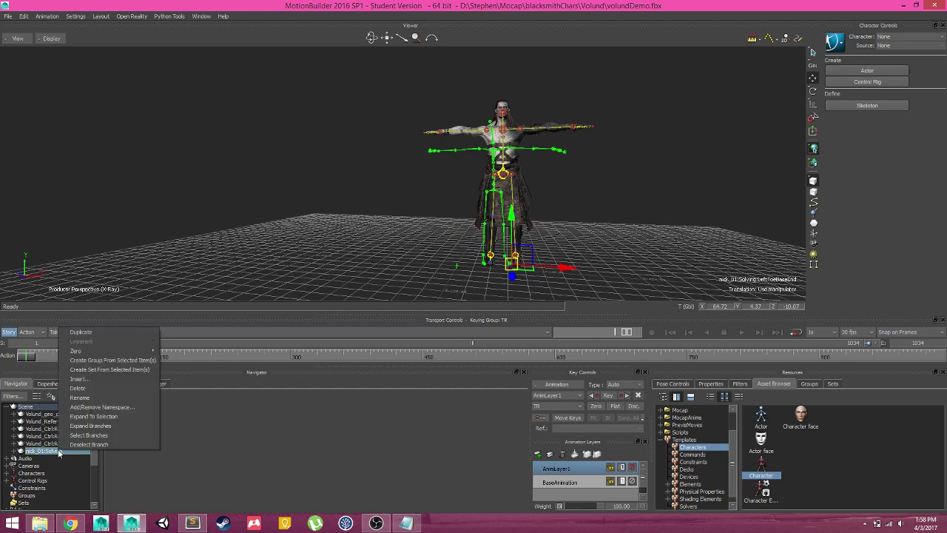
{"action": "left_click", "coordinate": [108, 387]}
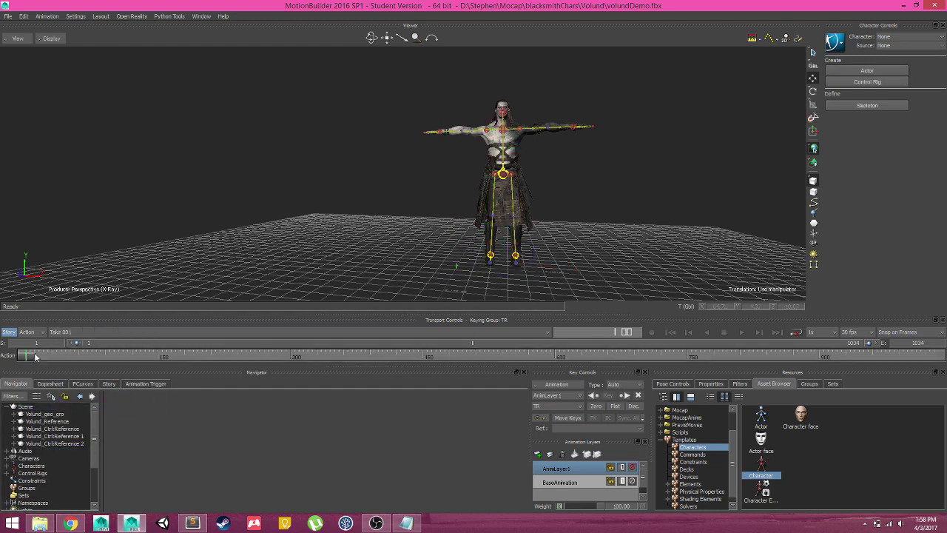
Scrub the animation back to its start, reframe the view, and make Volund the current character
{"action": "left_click", "coordinate": [252, 353]}
{"action": "left_click_drag", "start_coordinate": [253, 352], "coordinate": [25, 355]}
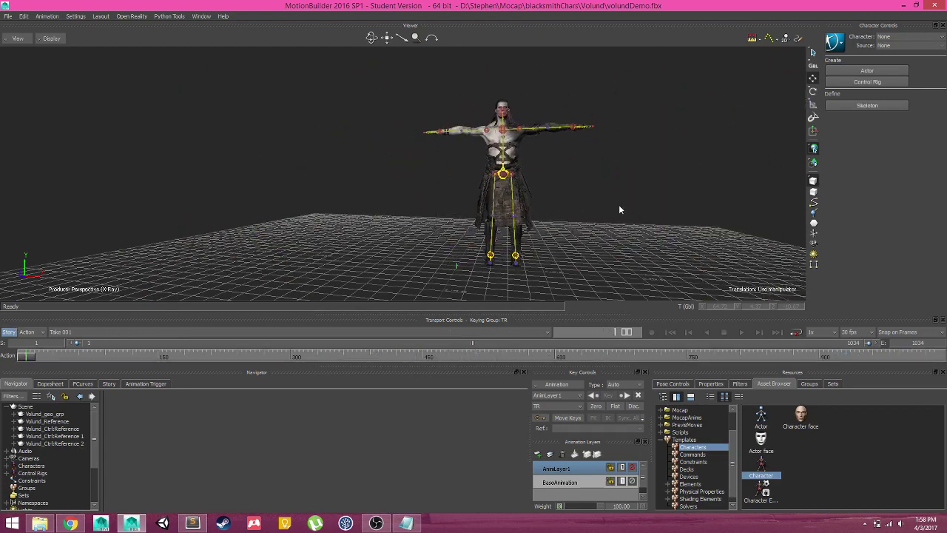
{"action": "left_click_drag", "start_coordinate": [619, 204], "coordinate": [593, 198]}
{"action": "mouse_move", "coordinate": [534, 207]}
{"action": "left_mouse_down"}
{"action": "mouse_move", "coordinate": [506, 210]}
{"action": "mouse_move", "coordinate": [530, 194]}
{"action": "left_mouse_up"}
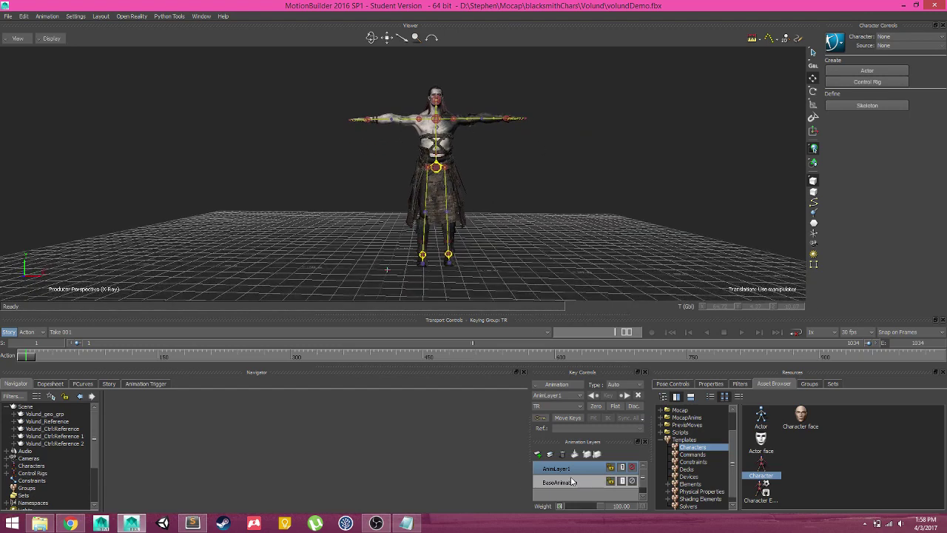
{"action": "left_click_drag", "start_coordinate": [510, 101], "coordinate": [449, 208]}
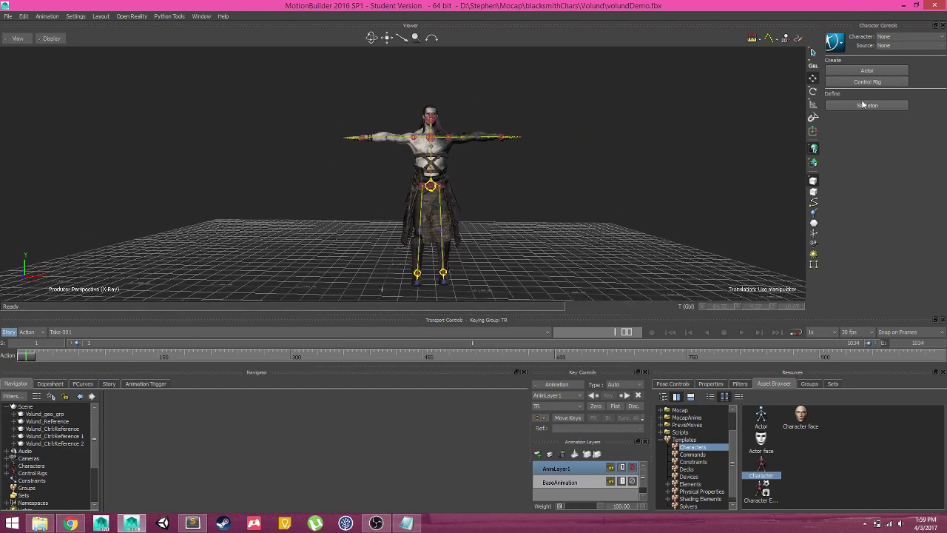
{"action": "left_click", "coordinate": [835, 42]}
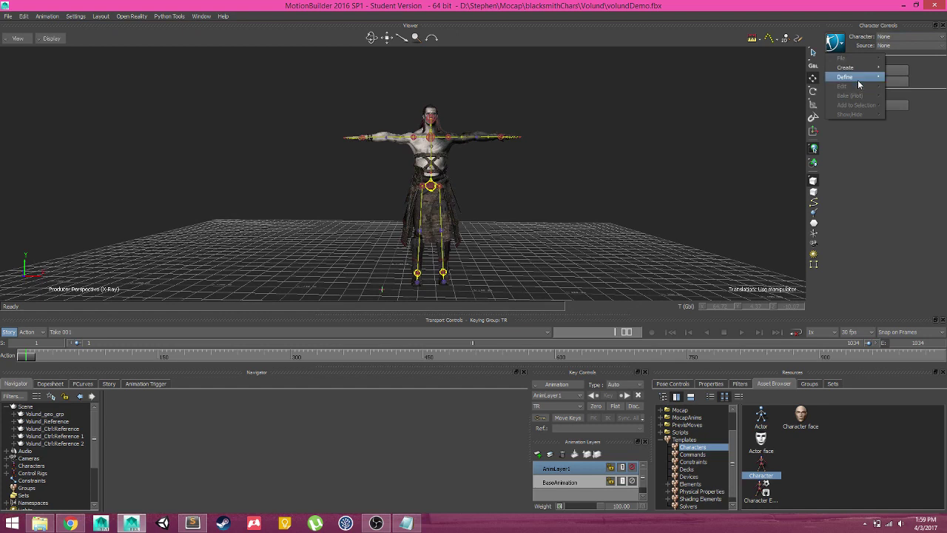
{"action": "left_click", "coordinate": [895, 37]}
{"action": "left_click", "coordinate": [895, 36]}
{"action": "left_click", "coordinate": [892, 49]}
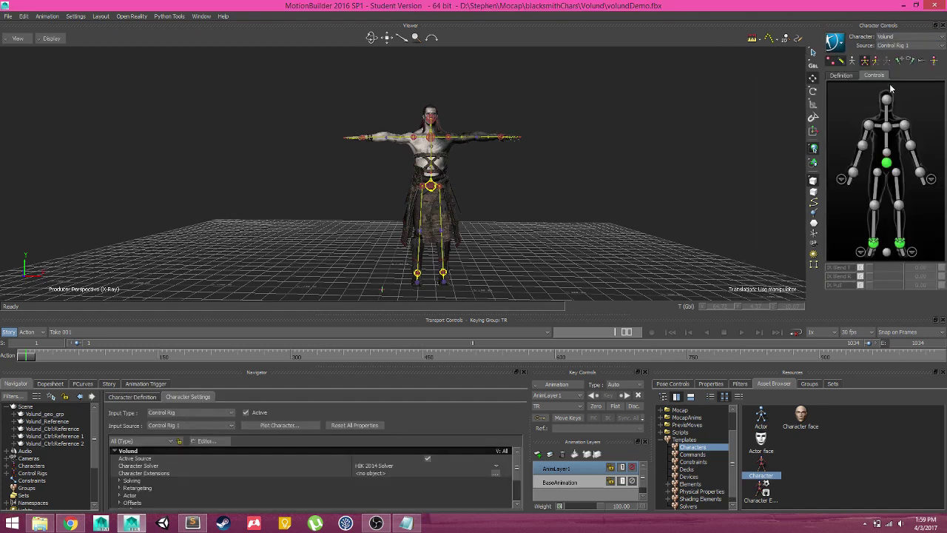
Bake Volund's animation to his skeleton and scrub through it to check the poses
{"action": "left_click", "coordinate": [836, 43]}
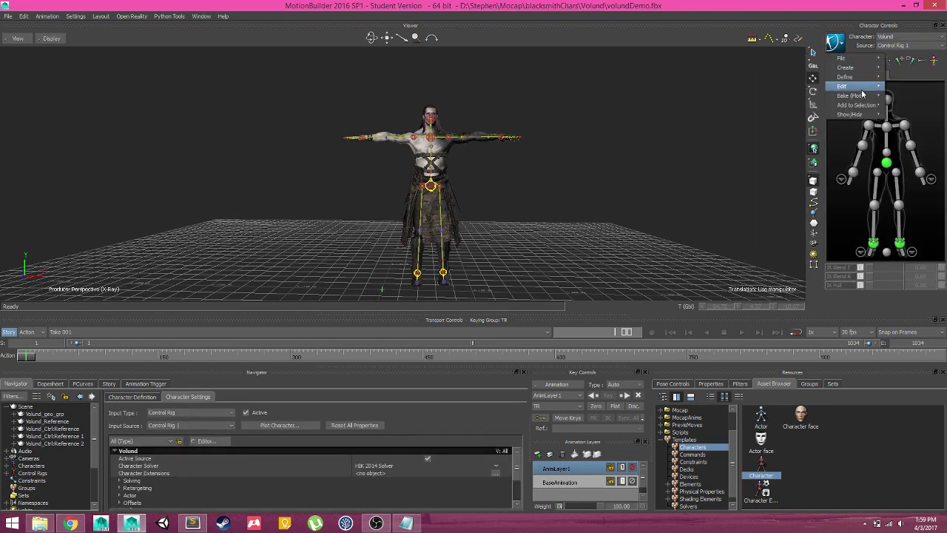
{"action": "mouse_move", "coordinate": [863, 101]}
{"action": "left_click", "coordinate": [799, 97]}
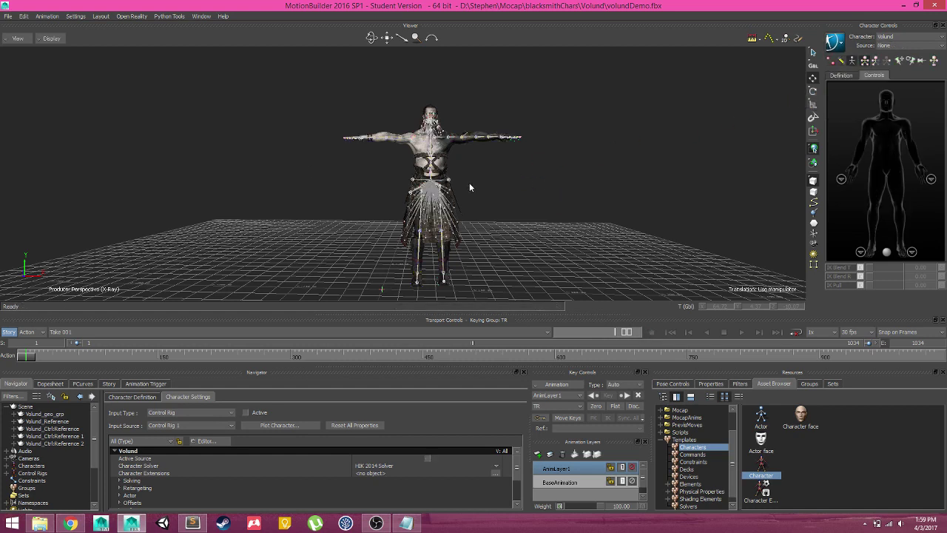
{"action": "left_click_drag", "start_coordinate": [27, 356], "coordinate": [2, 347]}
{"action": "left_click_drag", "start_coordinate": [480, 179], "coordinate": [516, 185], "text": "ctrl"}
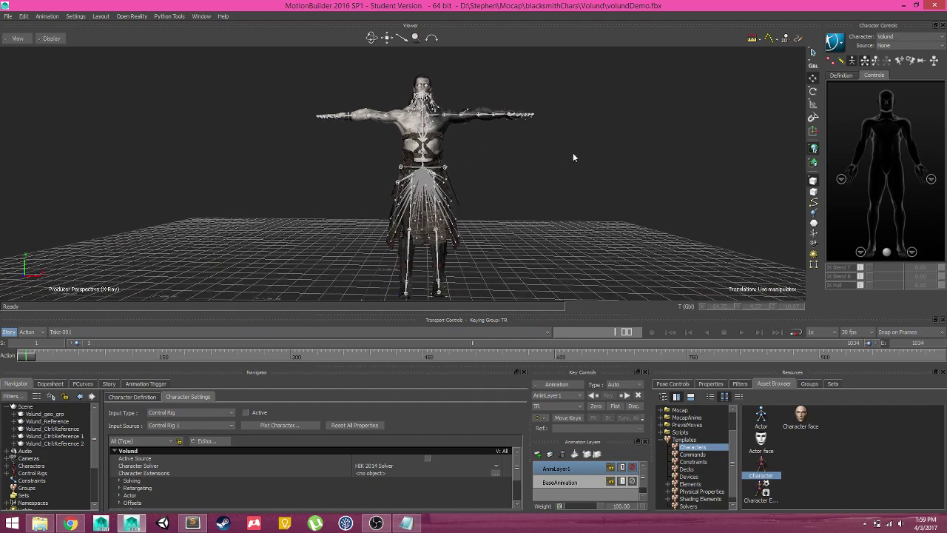
{"action": "left_click_drag", "start_coordinate": [34, 348], "coordinate": [44, 330]}
{"action": "left_click", "coordinate": [7, 16]}
{"action": "left_click", "coordinate": [45, 63]}
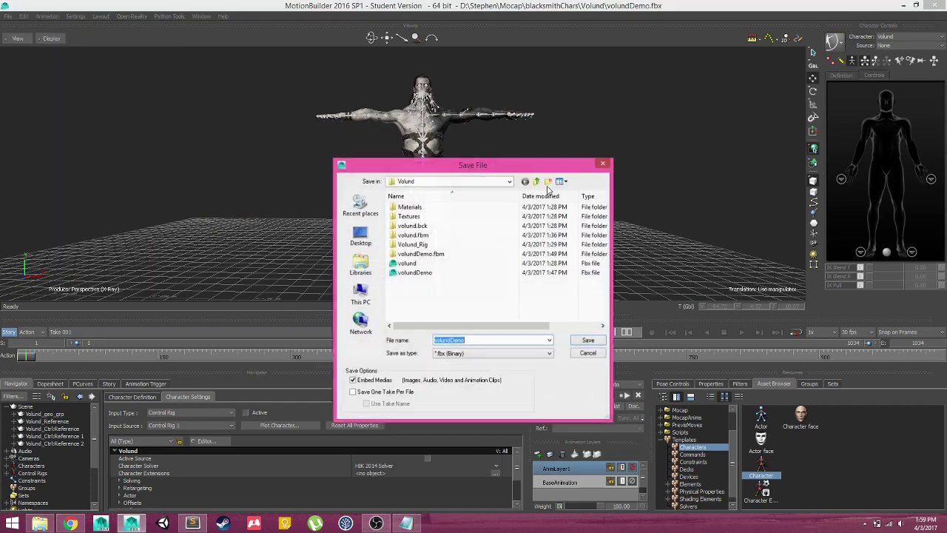
{"action": "type", "text": "volund"}
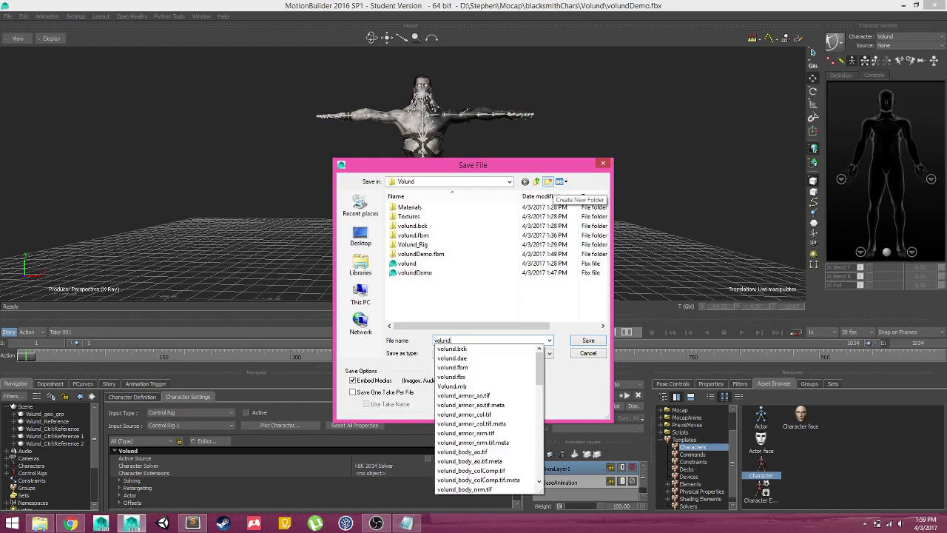
{"action": "type", "text": "@"}
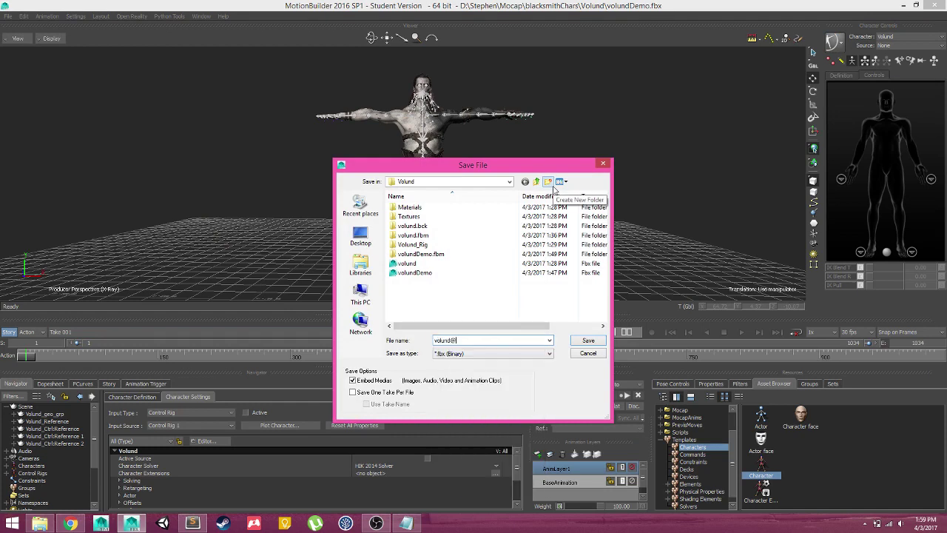
{"action": "type", "text": "circleRun_001"}
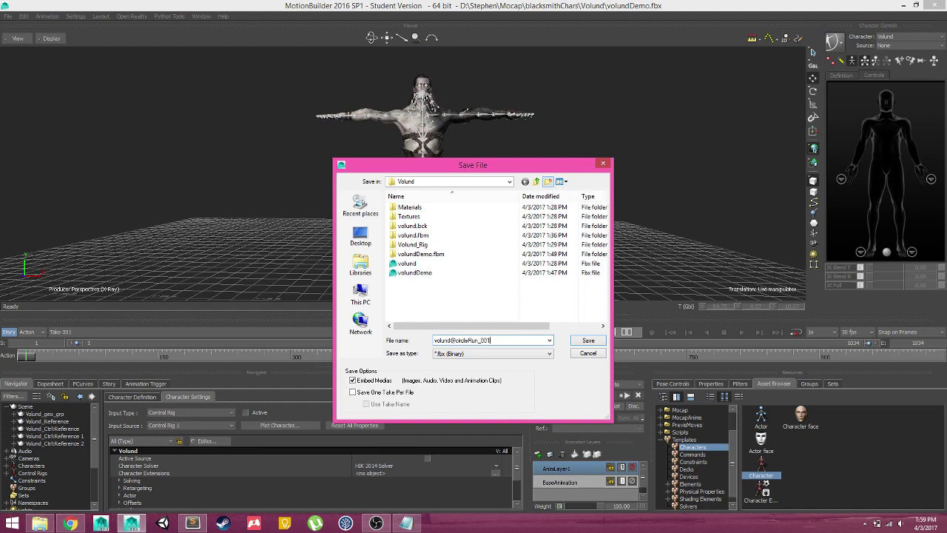
{"action": "key", "text": "Return"}
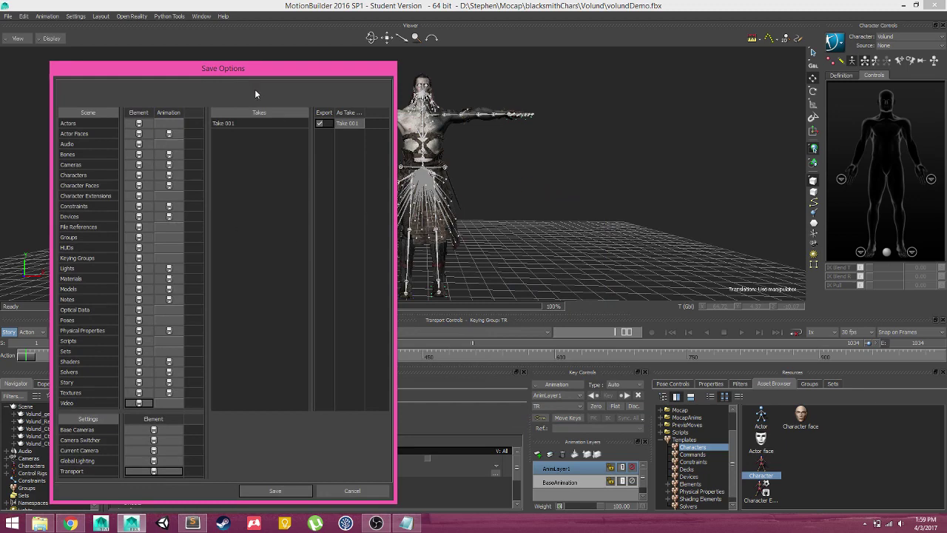
{"action": "left_click", "coordinate": [275, 491]}
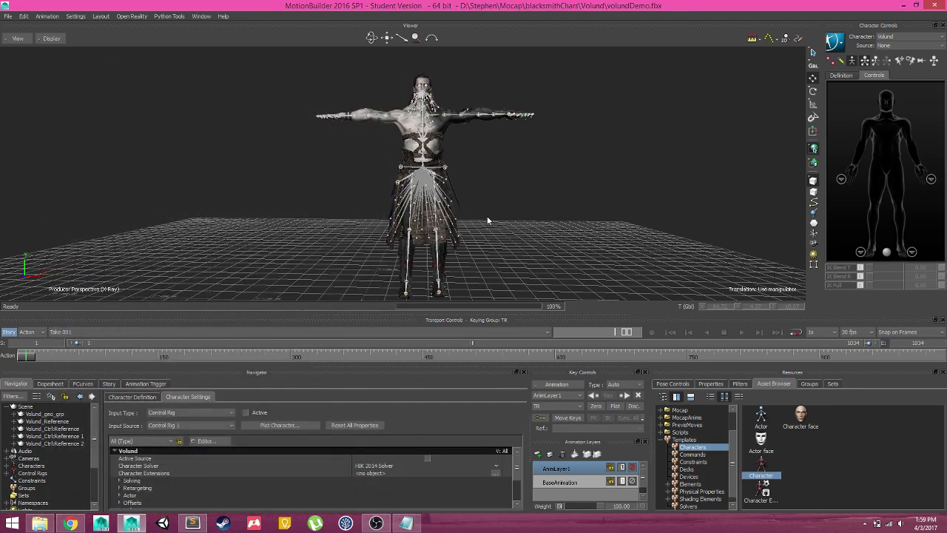
{"action": "scroll", "coordinate": [577, 205], "scroll_direction": "down", "scroll_amount": 2}
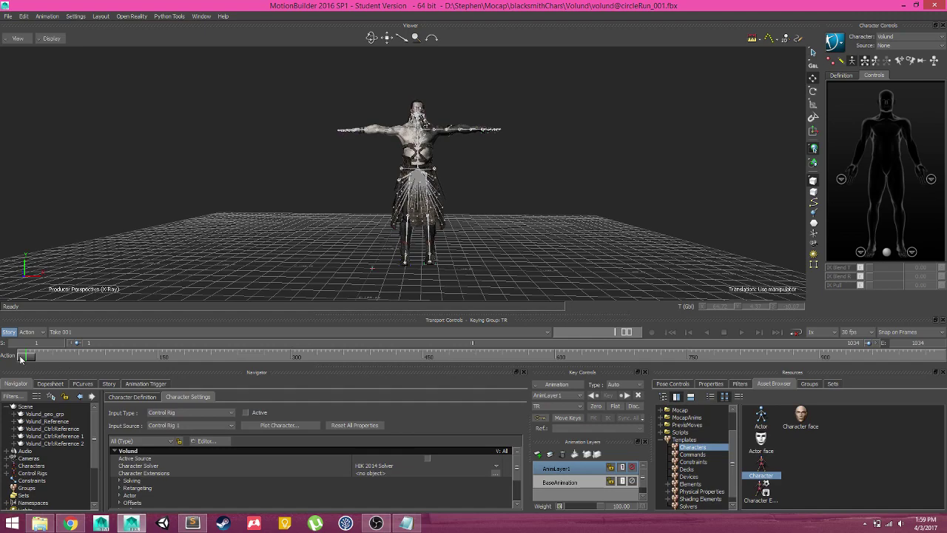
{"action": "left_click_drag", "start_coordinate": [20, 358], "coordinate": [789, 359]}
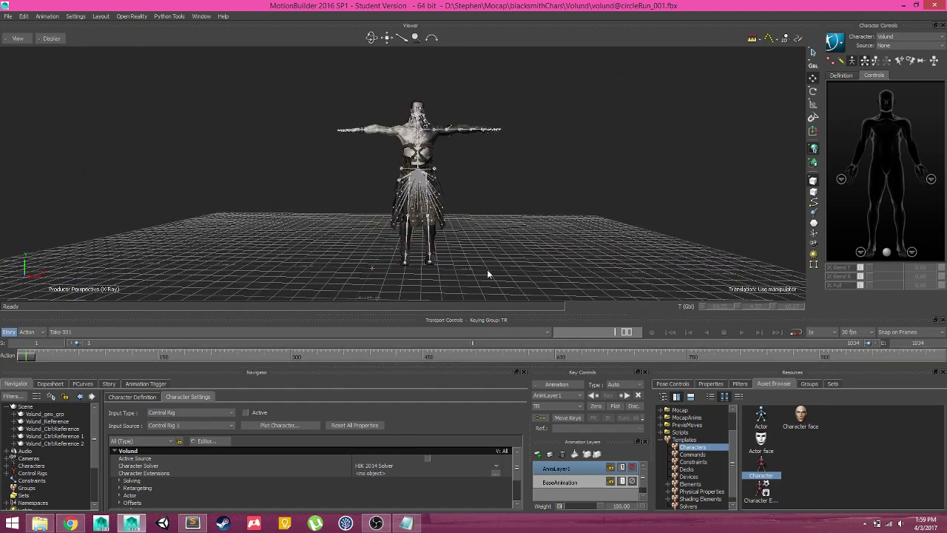